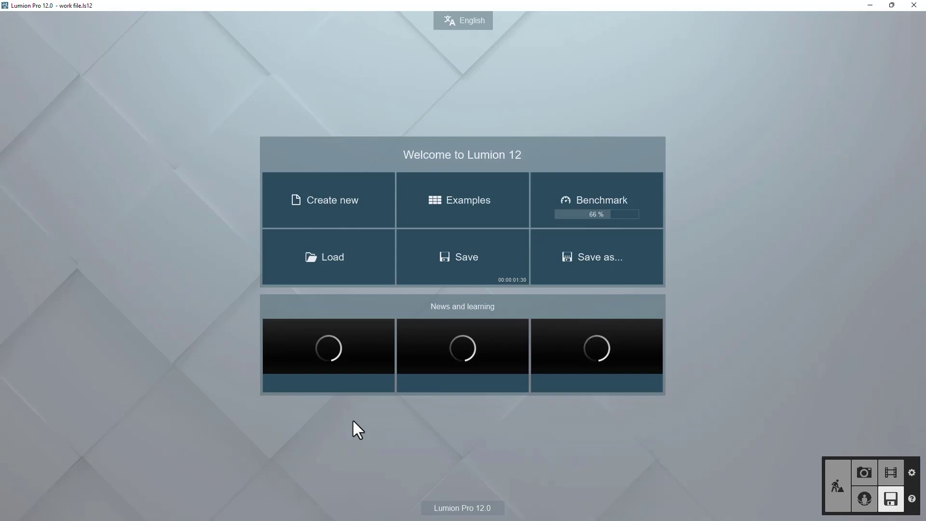
- Load the recent project work file.ls12 from the welcome screen
click(326, 241)
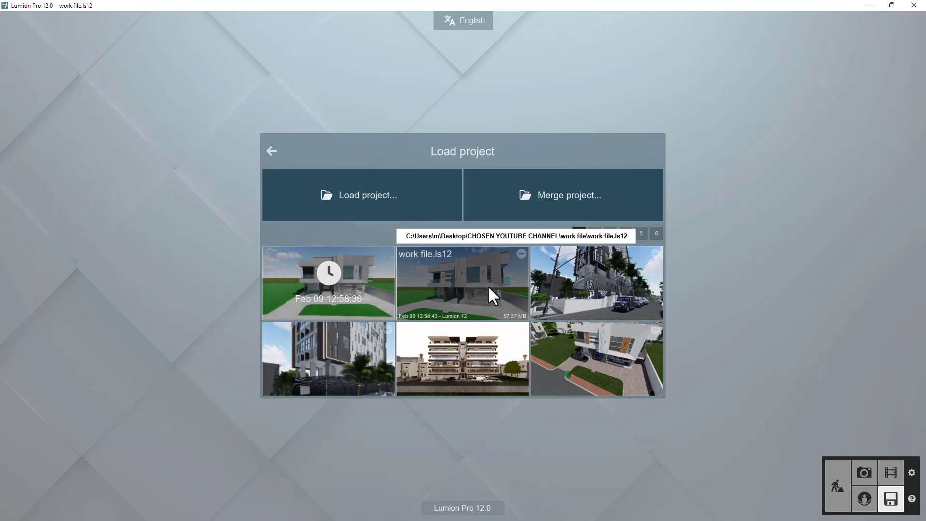
click(351, 295)
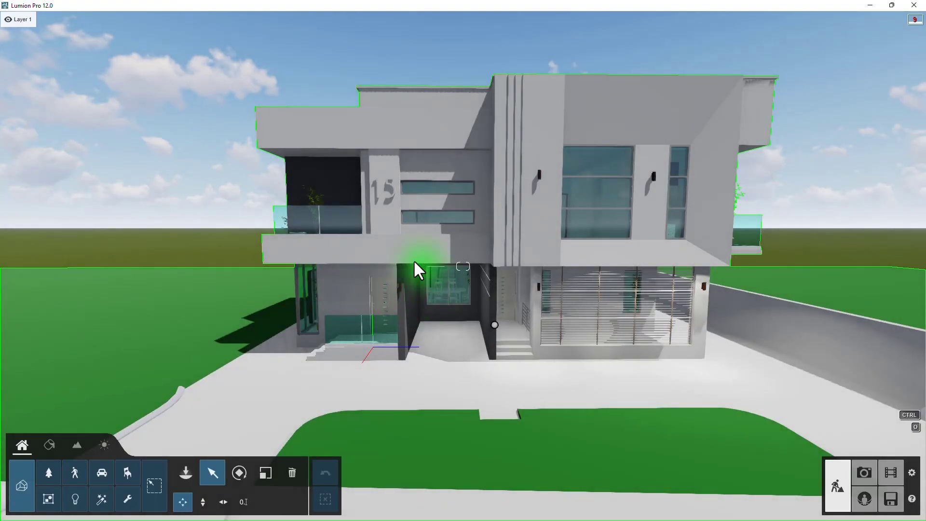
- Walk and orbit around the house to examine its front facade
right_drag(414, 242, 579, 209)
key(a)
key(a)
key(a)
right_drag(381, 210, 483, 208)
key(w)
key(a)
right_drag(316, 201, 425, 199)
key(a)
right_drag(302, 227, 444, 251)
key(a)
right_drag(281, 209, 453, 256)
key(w)
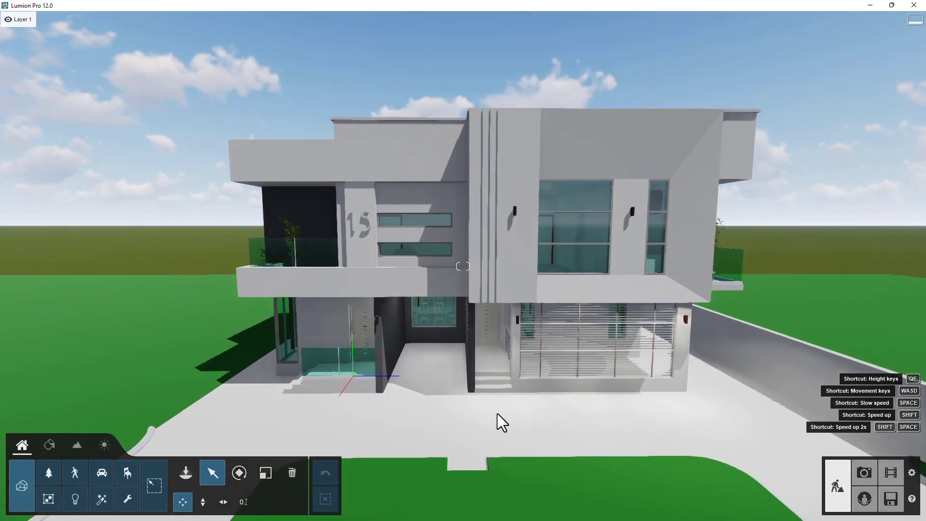
right_drag(475, 326, 494, 348)
key(a)
right_drag(424, 323, 442, 337)
right_drag(371, 311, 441, 392)
key(a)
key(w)
key(s)
key(d)
right_drag(546, 356, 492, 348)
right_drag(653, 387, 526, 317)
key(e)
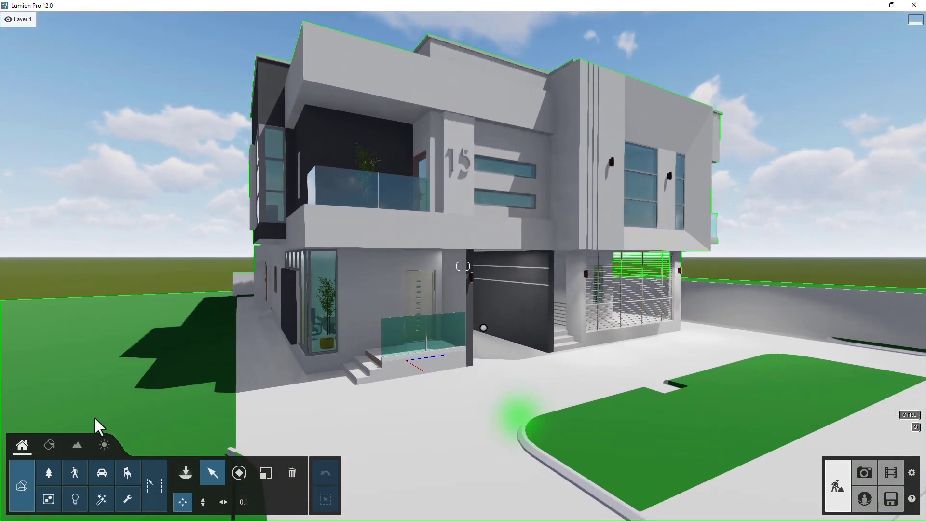
- Open the material editor and select the wood cladding panel behind the house number 15
click(48, 444)
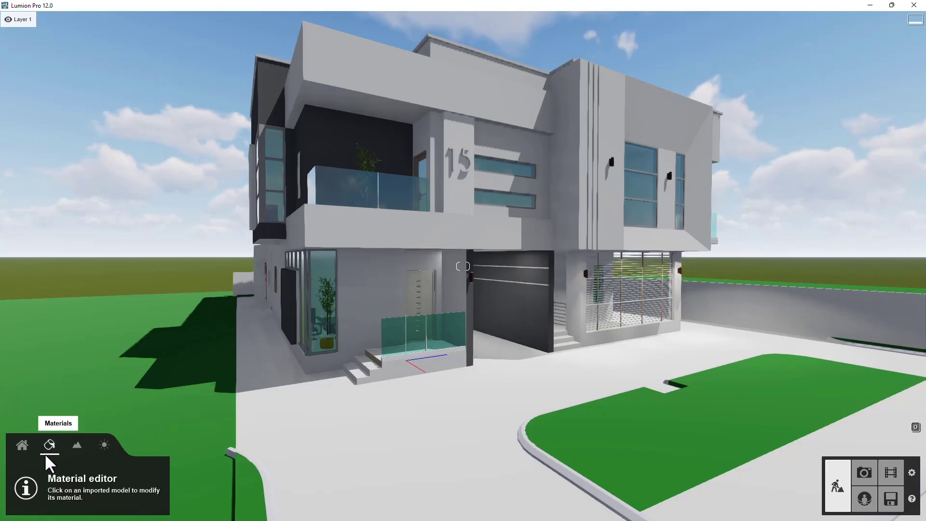
key(w)
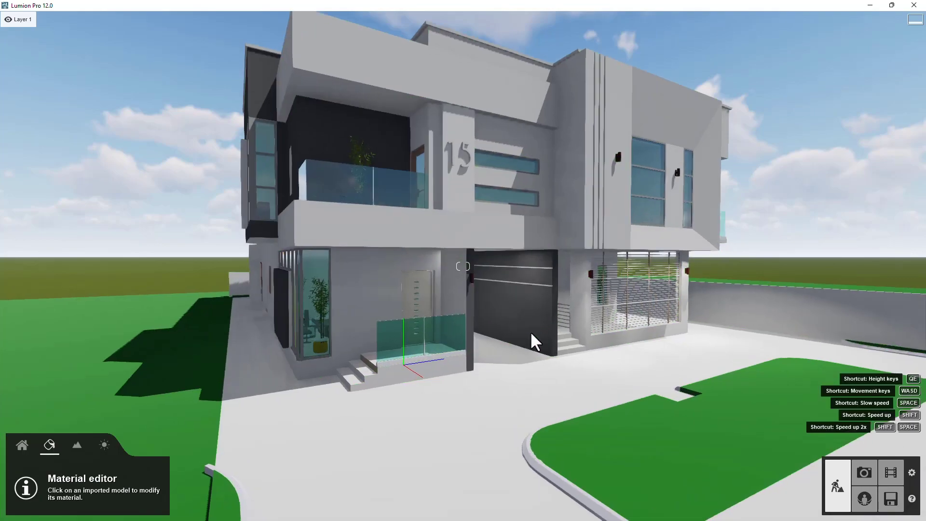
key(w)
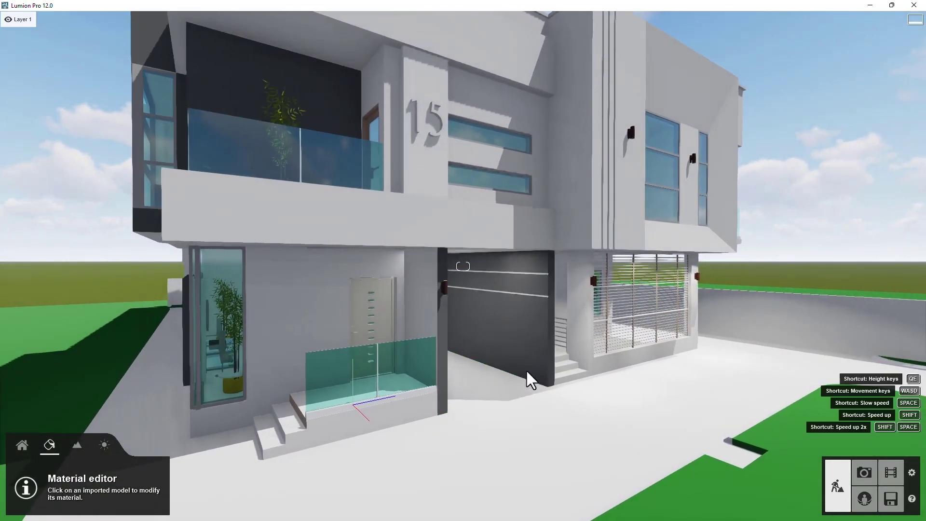
key(e)
key(s)
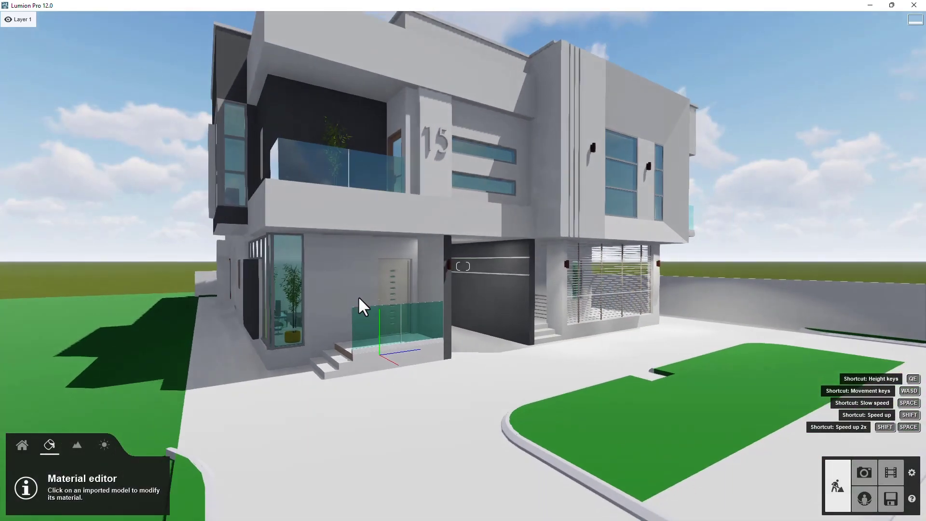
key(w)
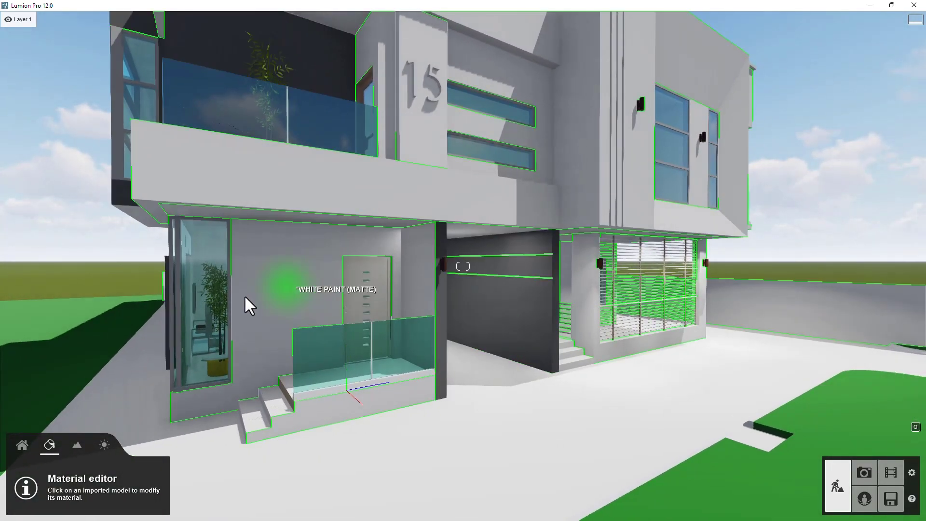
key(d)
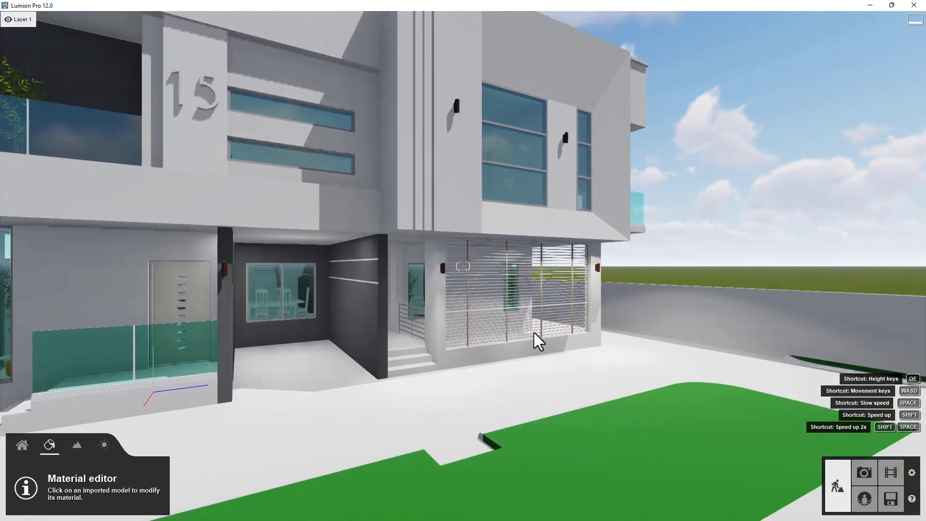
key(s)
right_drag(534, 332, 446, 303)
key(a)
key(w)
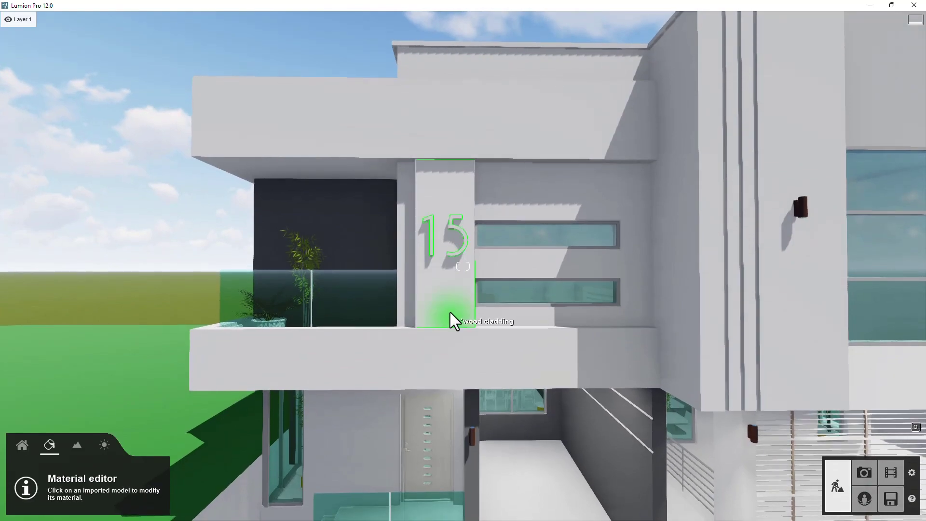
click(451, 315)
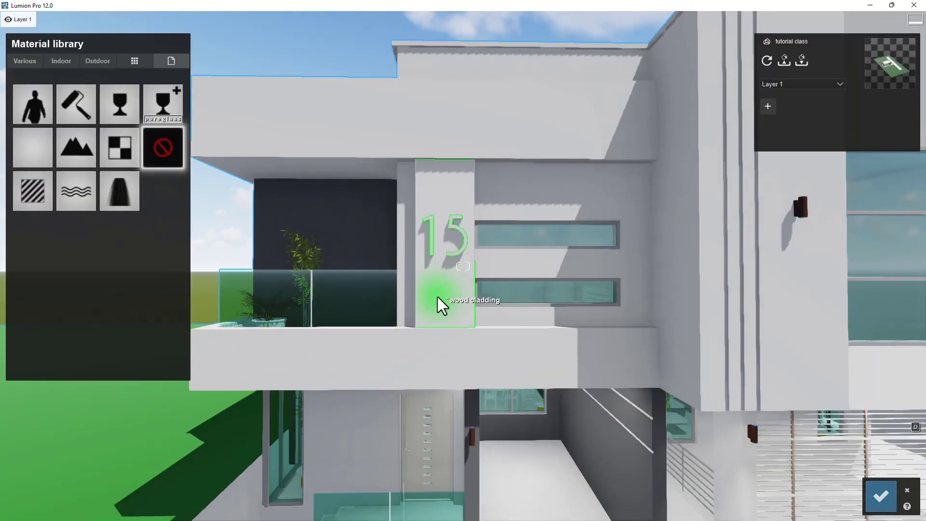
- Browse the Various, Indoor and Outdoor material library categories
key(w)
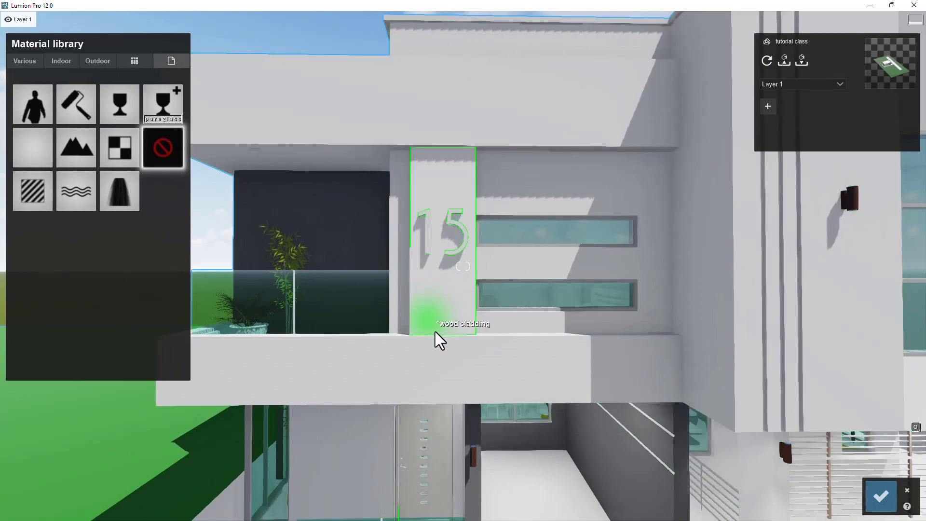
click(21, 66)
click(61, 61)
click(25, 63)
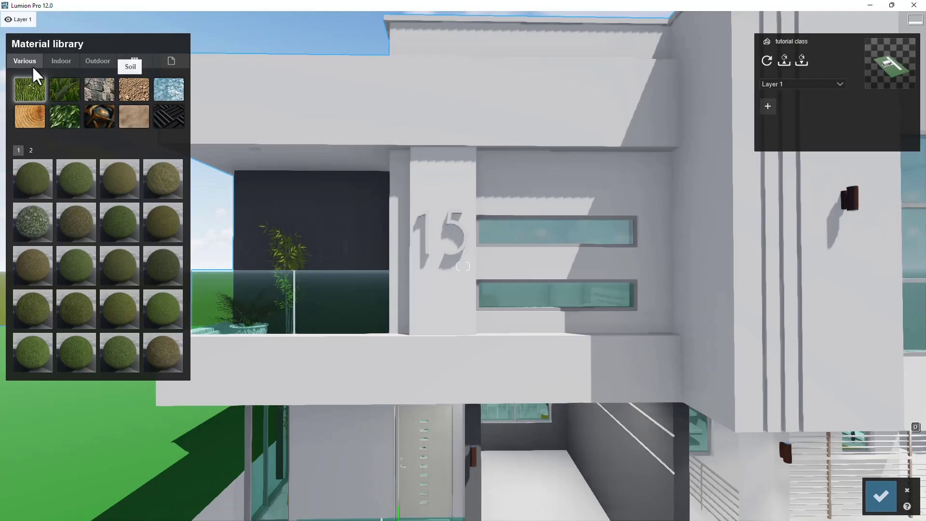
click(62, 63)
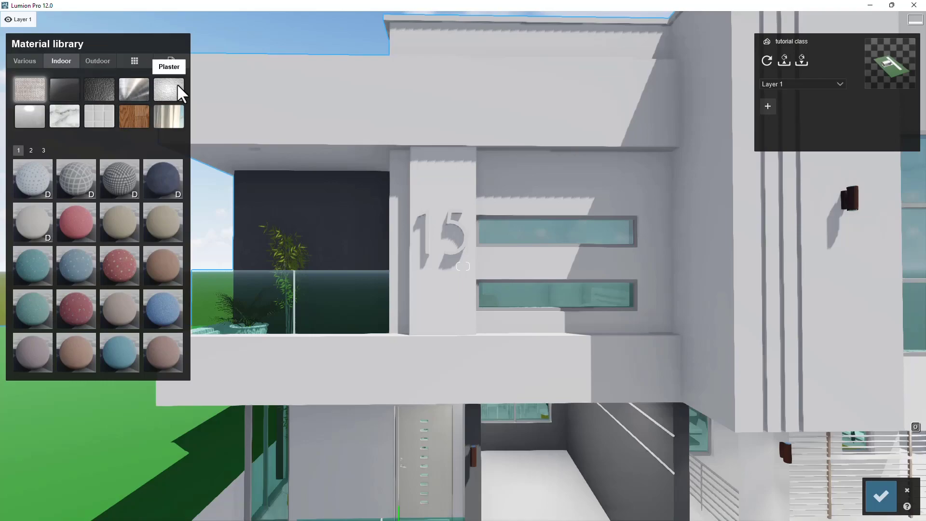
click(98, 62)
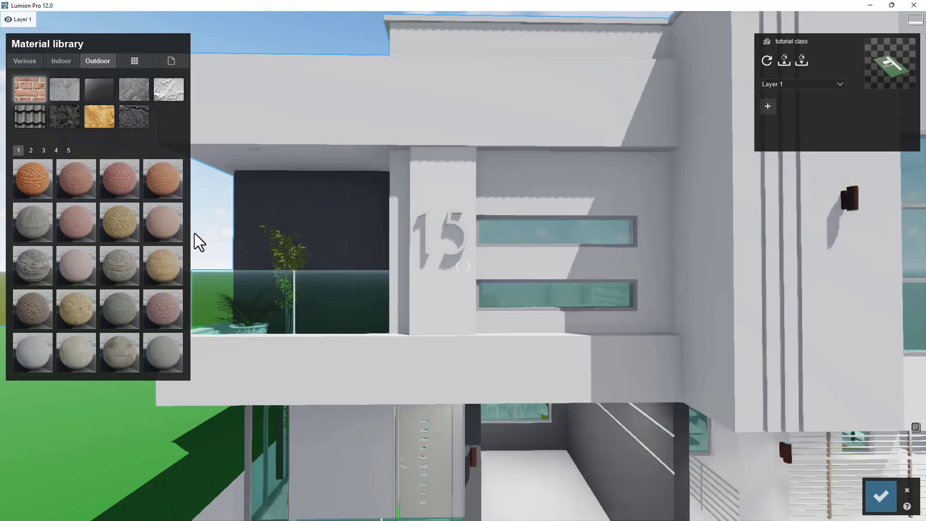
key(w)
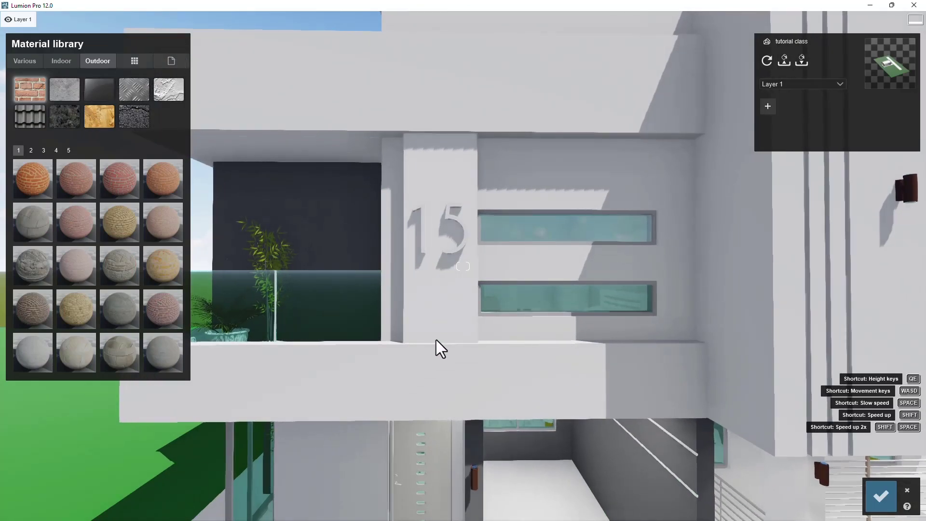
- Apply Polii Wood Flooring 06 3k from the Outdoor wood category to the cladding panel
click(434, 330)
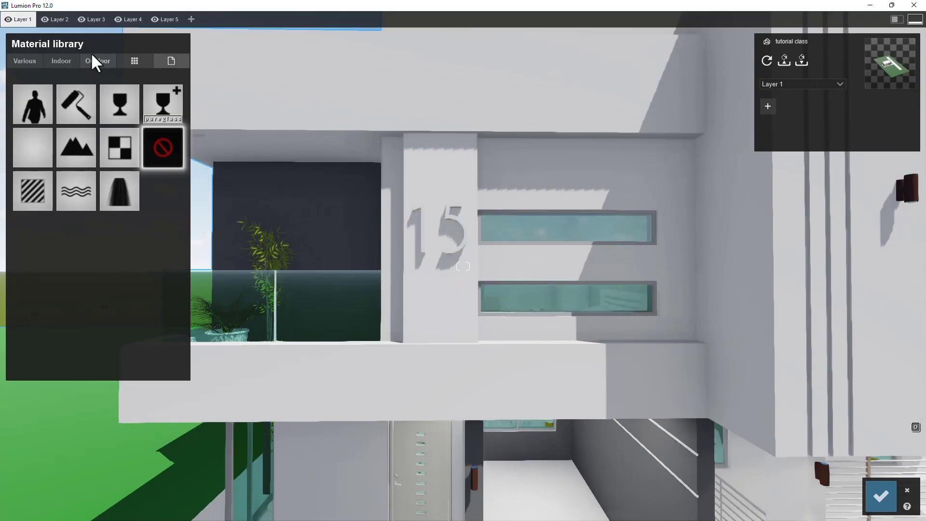
click(95, 61)
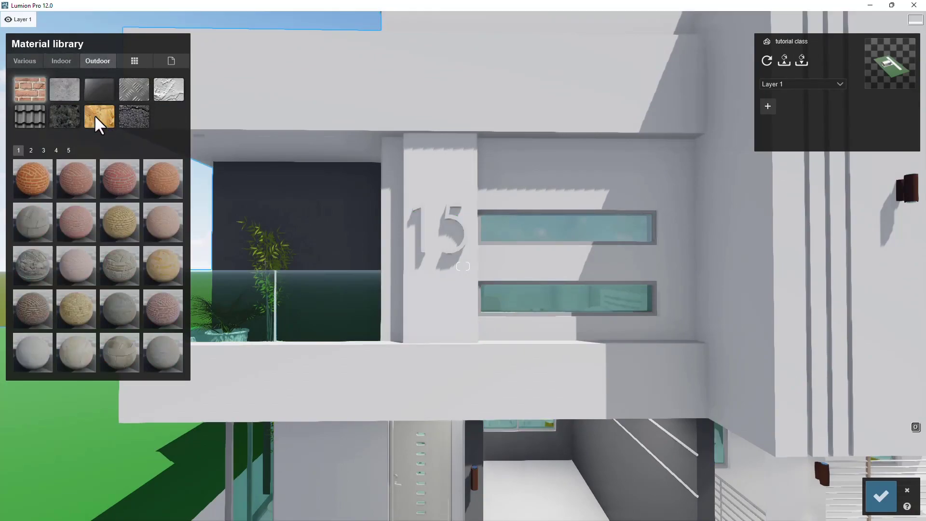
click(96, 118)
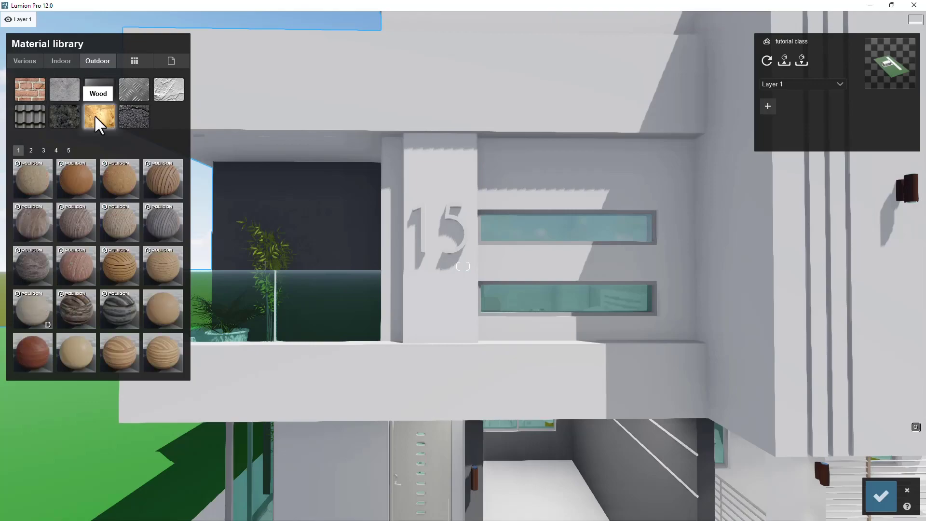
click(157, 177)
- Open the wood material's settings and set its map scale to about 1.2
scroll(452, 279, up, 3)
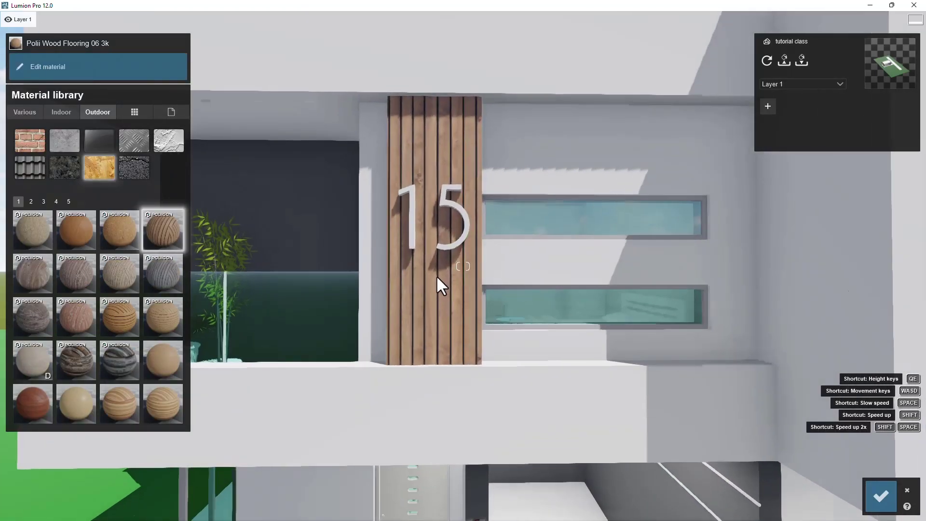
scroll(437, 275, up, 3)
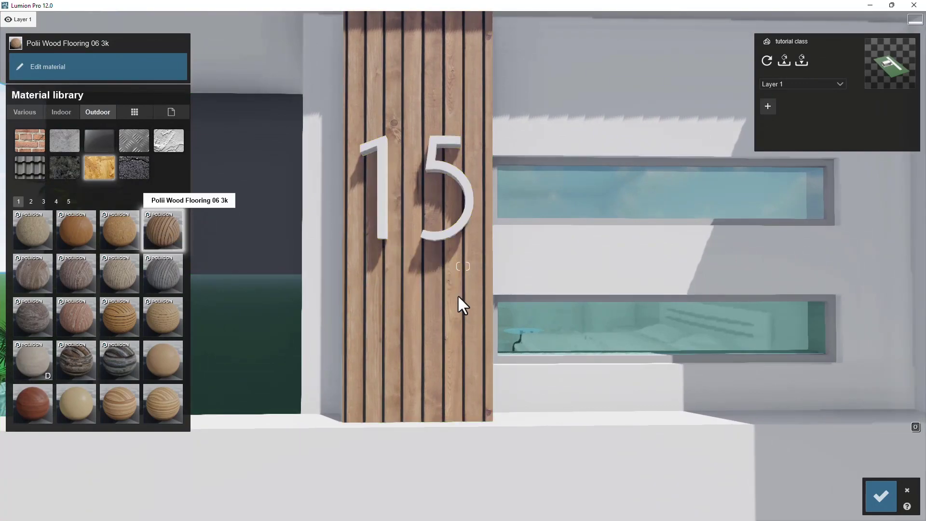
scroll(429, 282, down, 3)
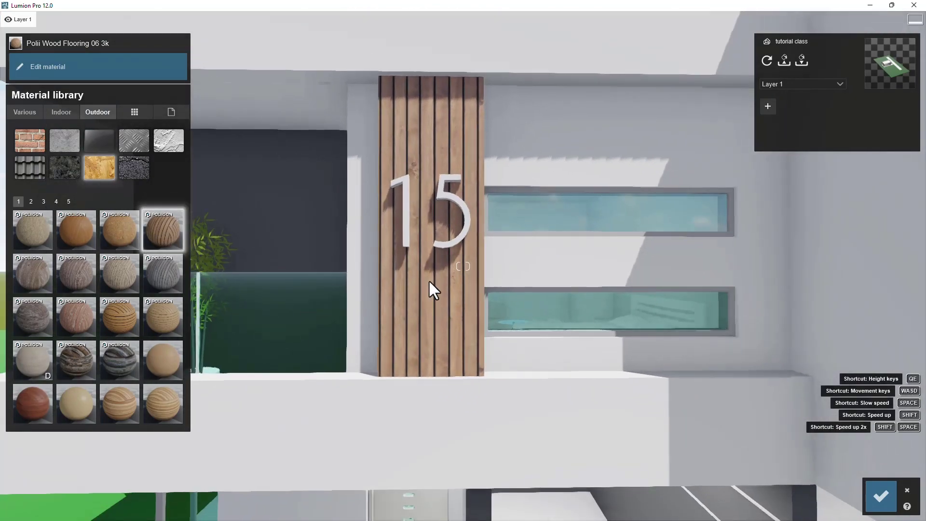
scroll(429, 282, up, 3)
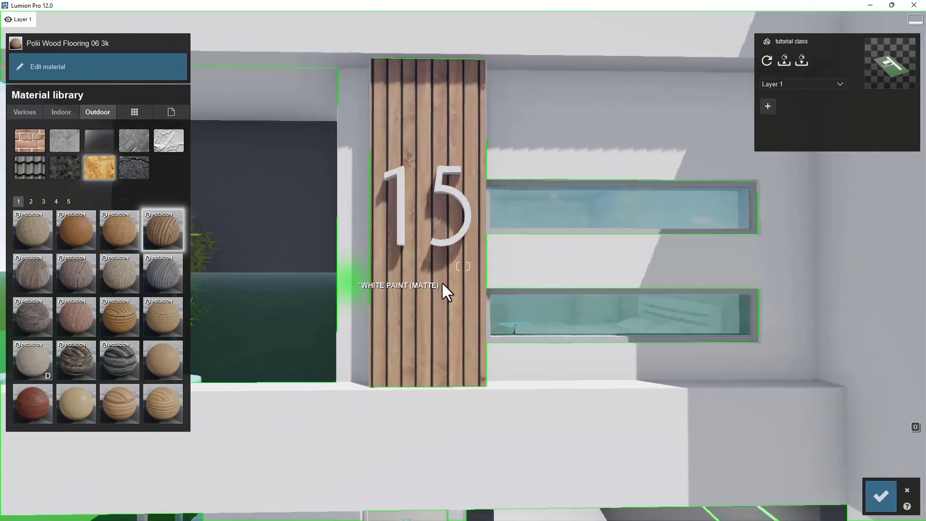
click(169, 230)
click(24, 67)
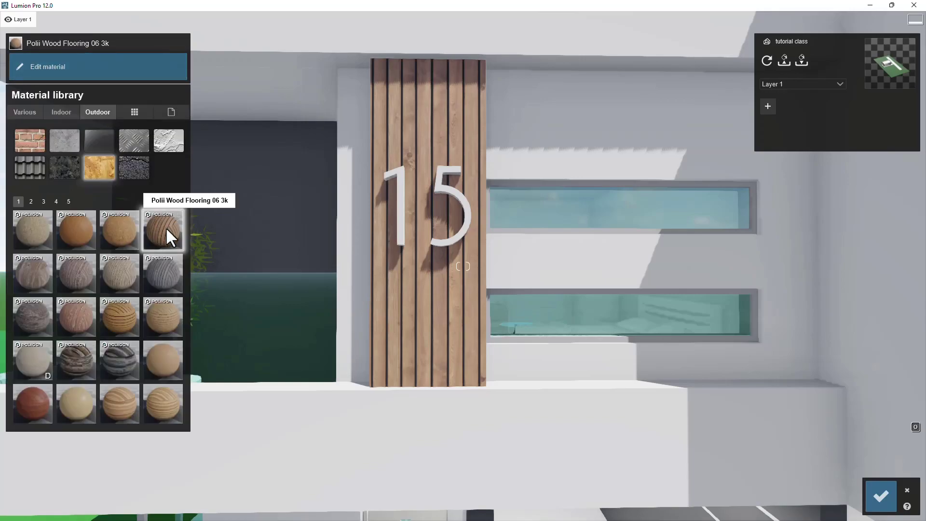
click(166, 227)
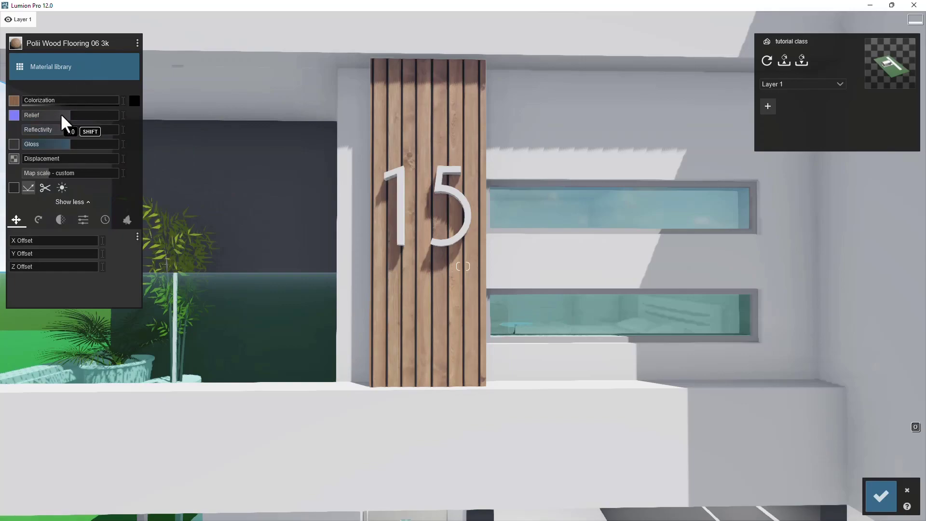
drag(24, 99, 44, 173)
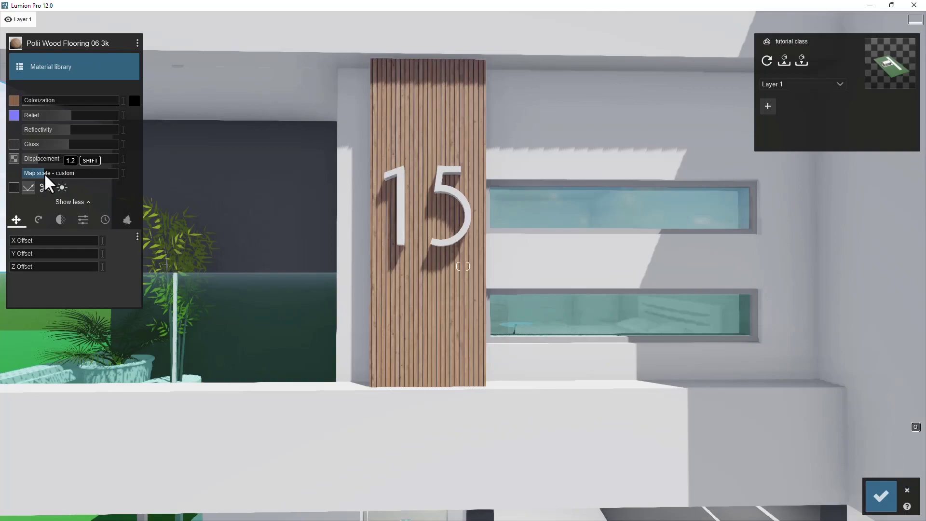
- Try tinting the wood cladding with a colorization color from the color picker
drag(29, 100, 51, 103)
click(134, 100)
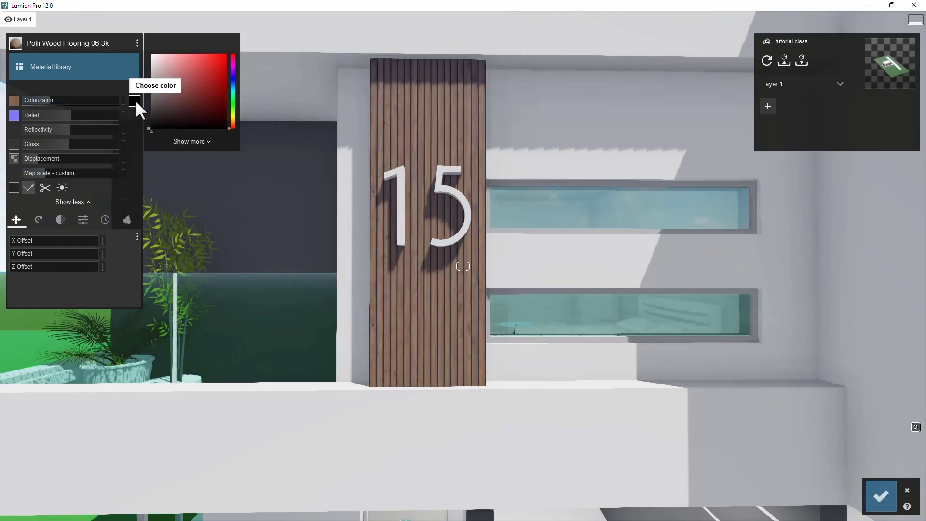
mouse_move(233, 123)
mouse_down()
mouse_move(234, 57)
mouse_move(234, 124)
mouse_move(234, 96)
mouse_move(233, 123)
mouse_move(193, 111)
mouse_move(210, 84)
mouse_move(181, 94)
mouse_move(193, 72)
mouse_up()
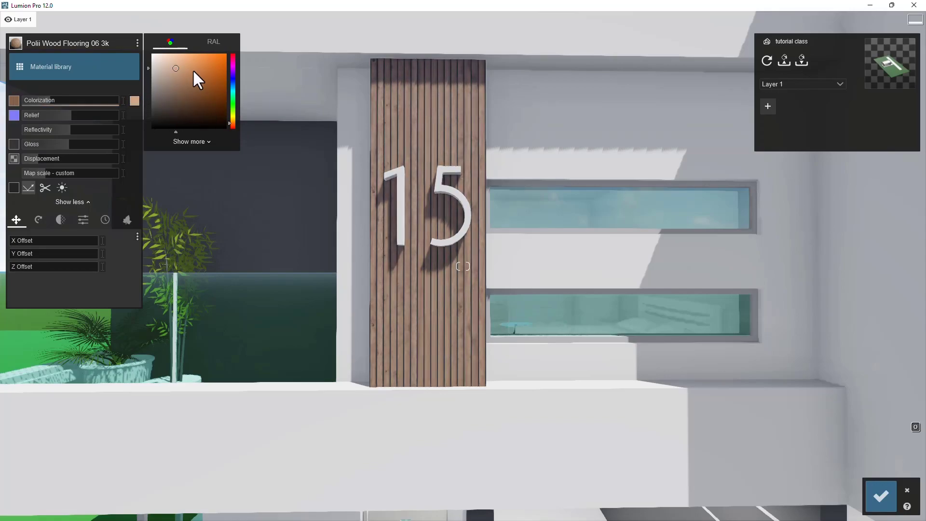
click(234, 79)
mouse_move(224, 75)
mouse_down()
mouse_move(219, 69)
mouse_move(233, 60)
mouse_up()
drag(73, 100, 53, 105)
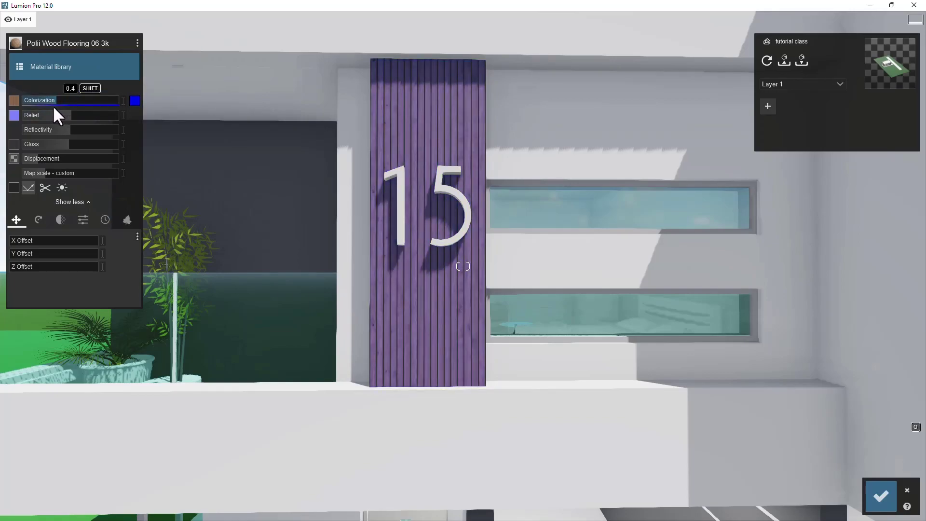
click(134, 100)
click(167, 94)
drag(153, 113, 145, 125)
drag(52, 99, 33, 104)
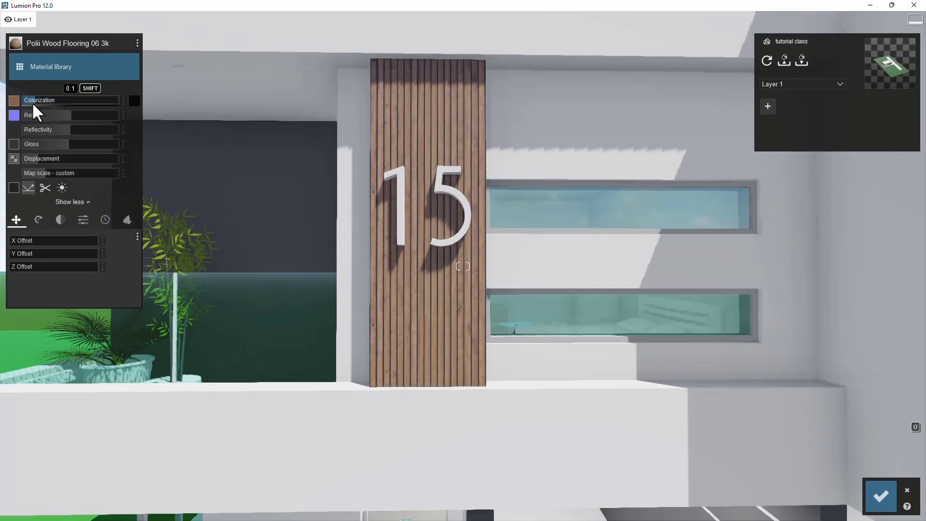
- Set the wood material's map scale to about 2.3
click(49, 172)
drag(47, 171, 46, 171)
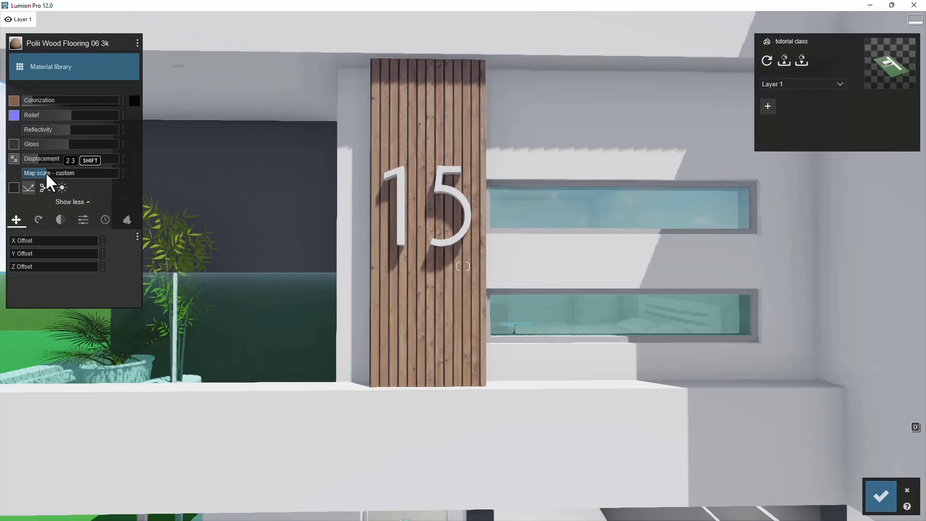
key(s)
right_drag(325, 187, 314, 269)
key(s)
key(a)
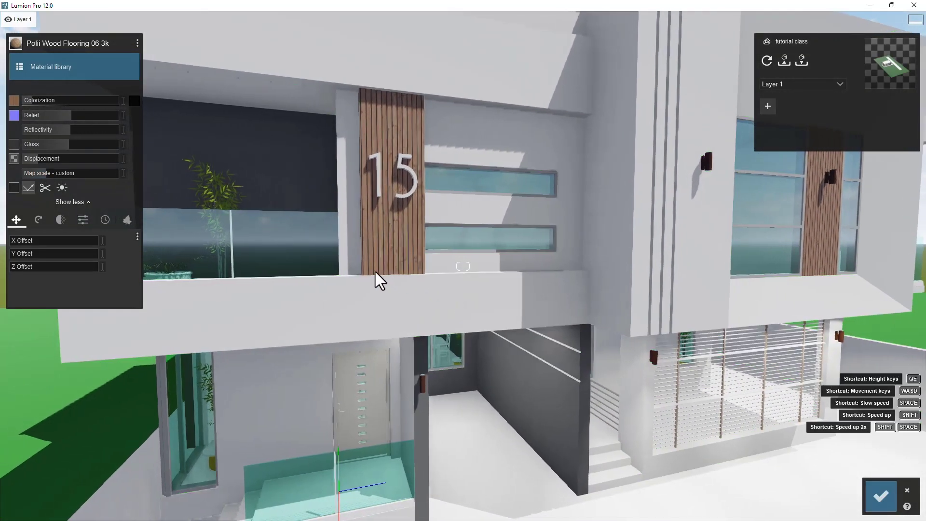
key(s)
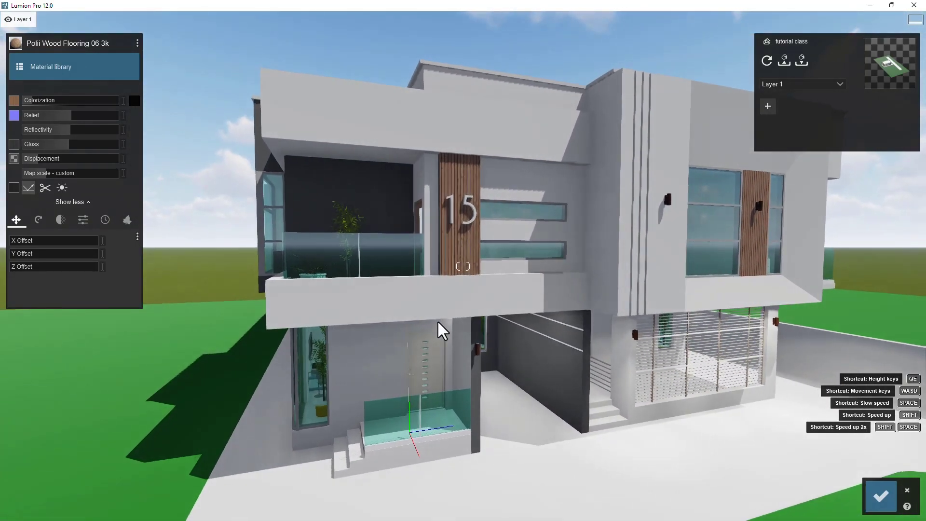
key(d)
mouse_move(581, 325)
right_down()
mouse_move(598, 326)
mouse_move(581, 322)
right_up()
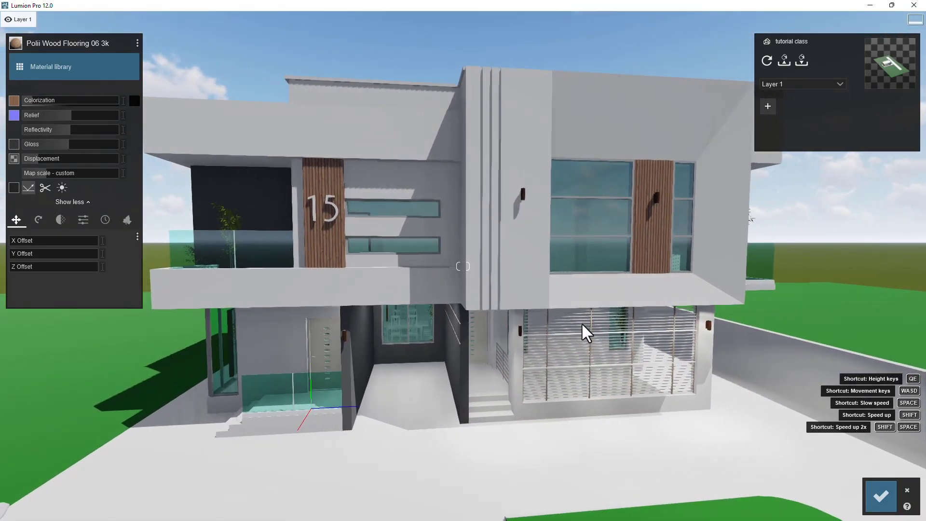
- Fly around the house facade to inspect the wood cladding panels and the balcony glass
key(d)
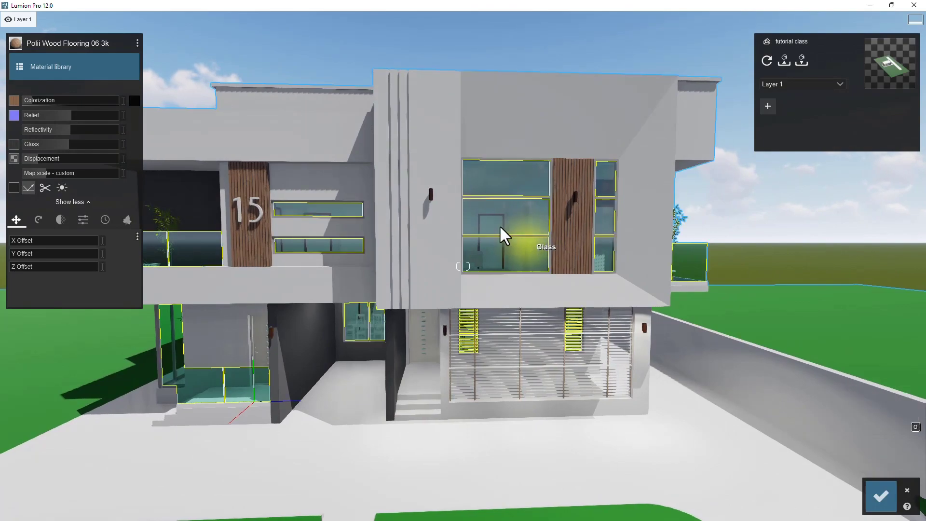
key(w)
key(e)
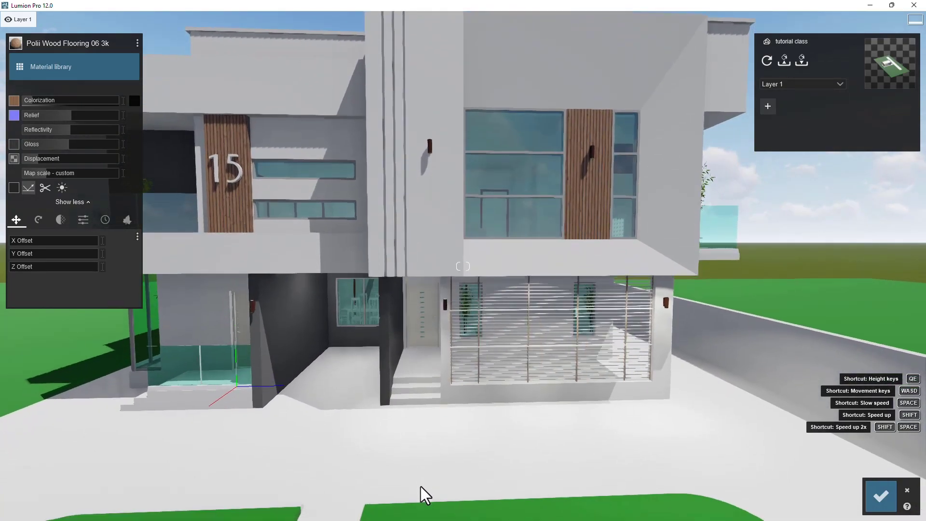
key(w)
key(a)
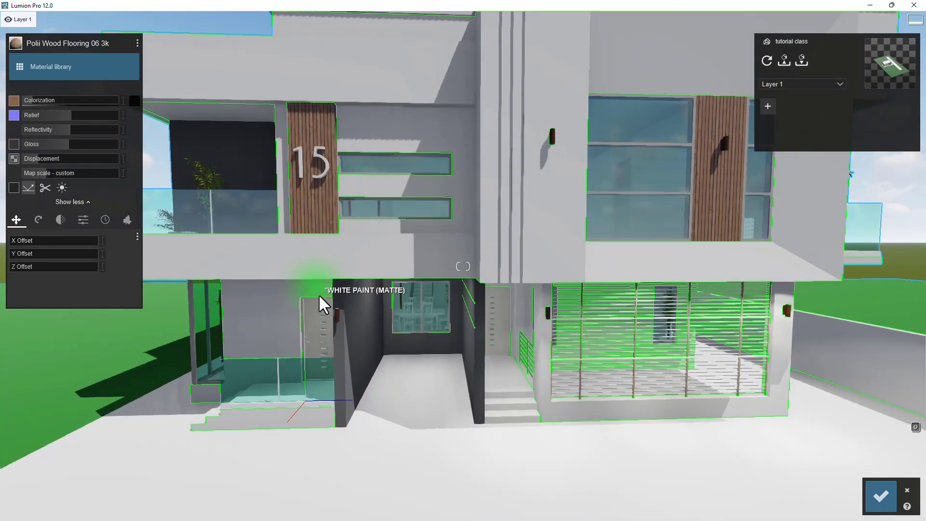
key(a)
key(w)
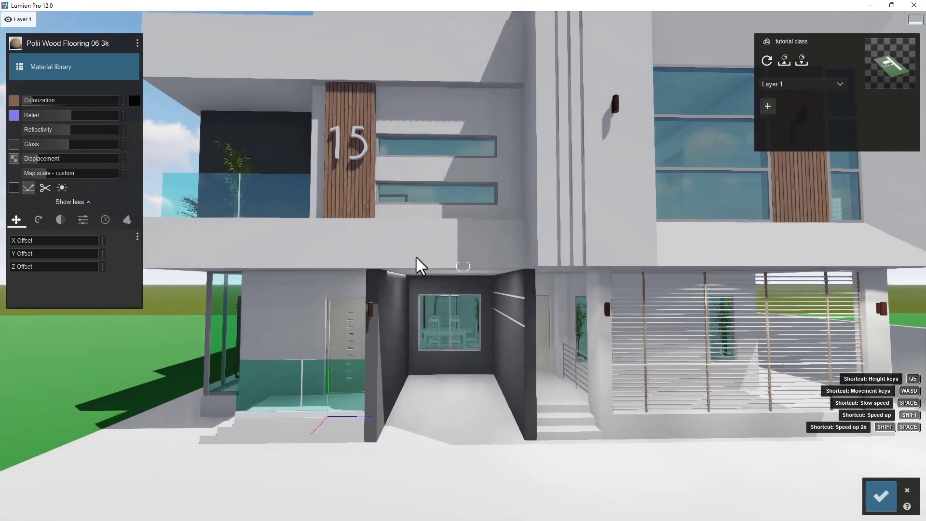
key(d)
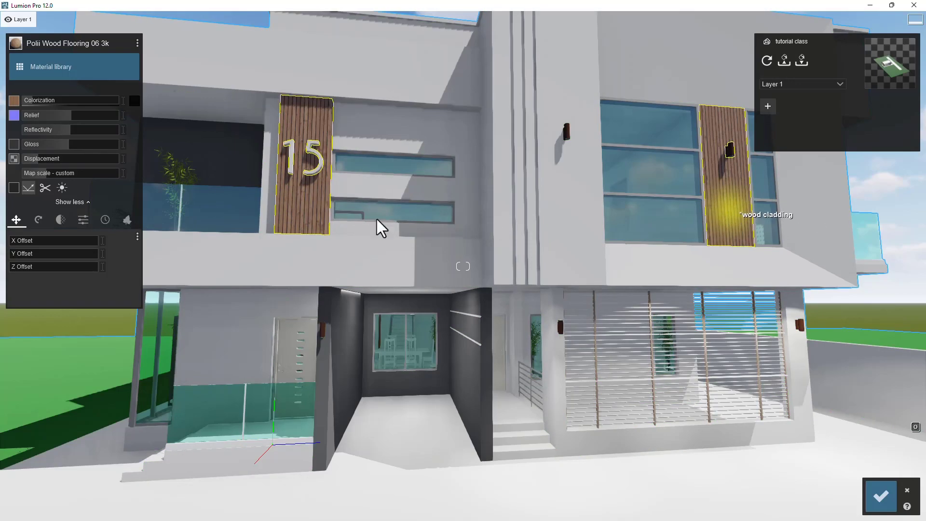
right_drag(502, 289, 402, 348)
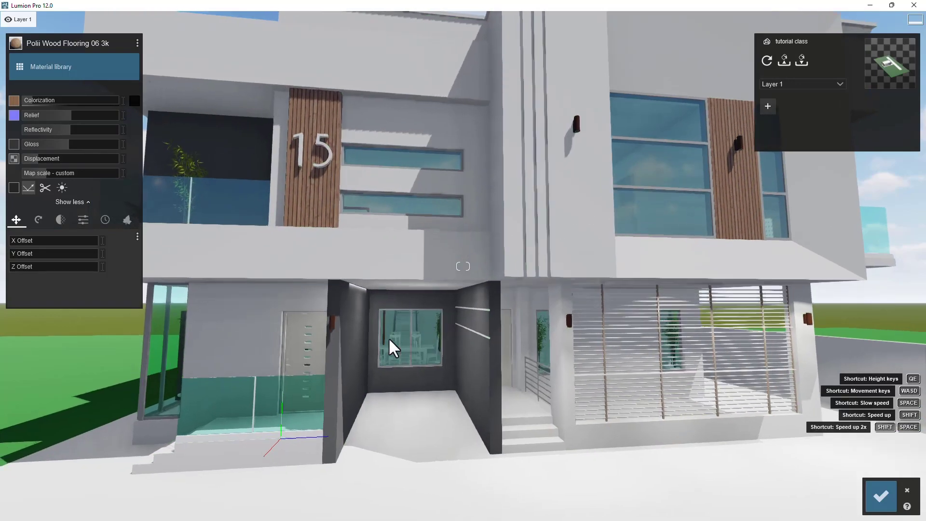
middle_drag(399, 340, 2, 340)
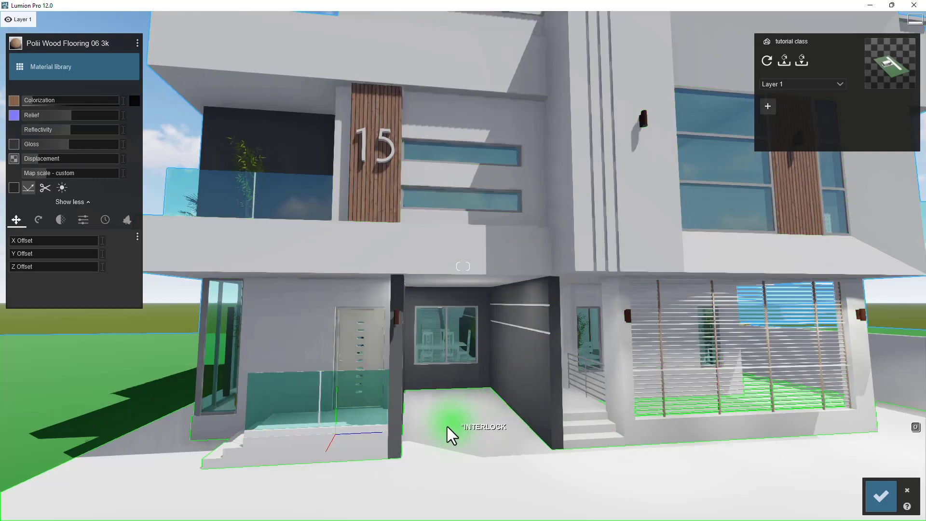
right_drag(500, 330, 494, 387)
scroll(494, 387, down, 3)
right_drag(488, 209, 550, 198)
right_drag(423, 236, 422, 225)
key(w)
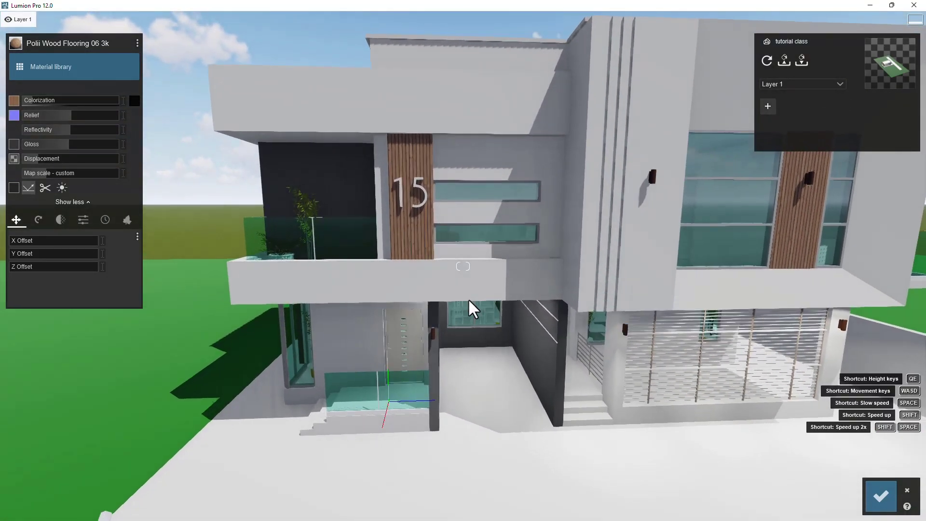
key(a)
key(w)
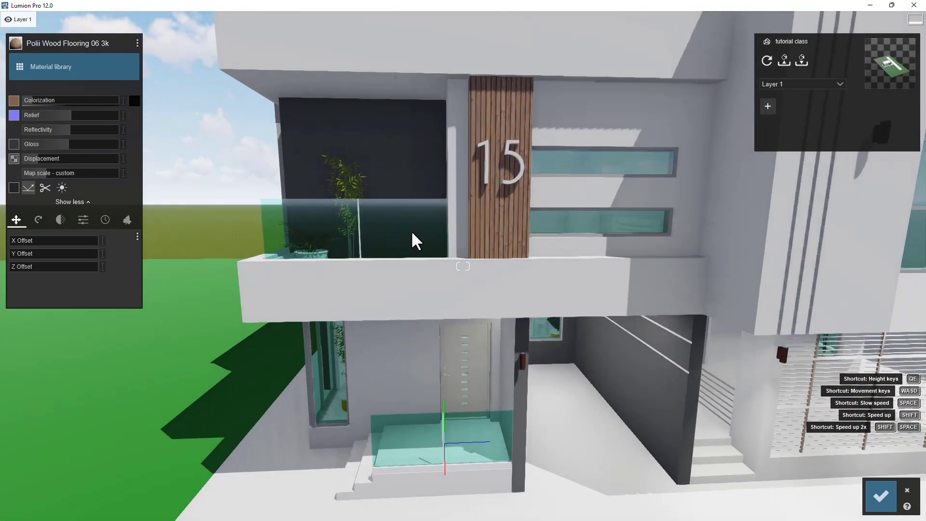
- Replace the balcony railing glass with the Glass Advanced material, trying several Indoor glass presets first
click(402, 227)
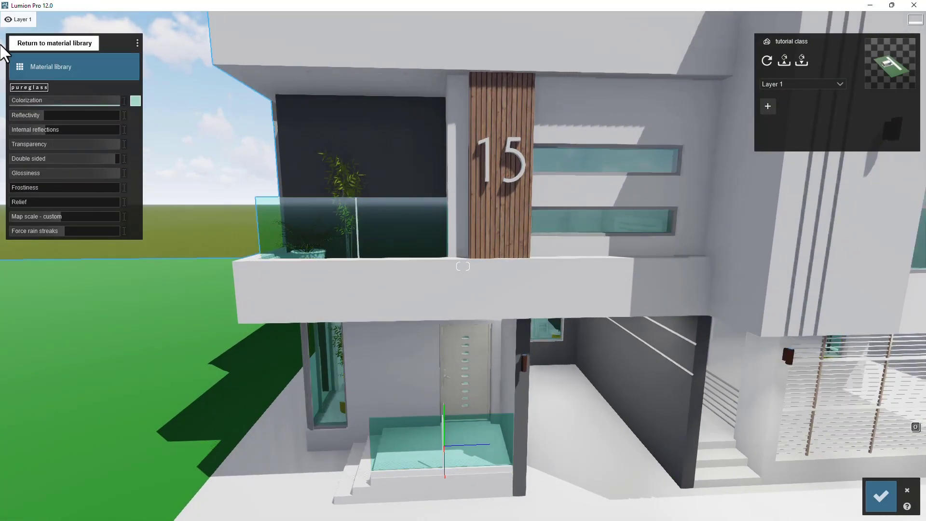
click(80, 64)
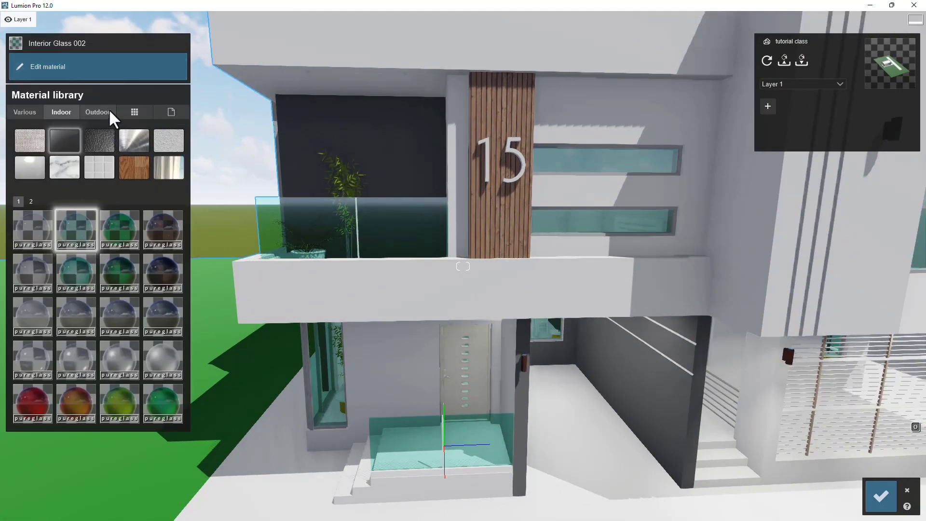
click(167, 234)
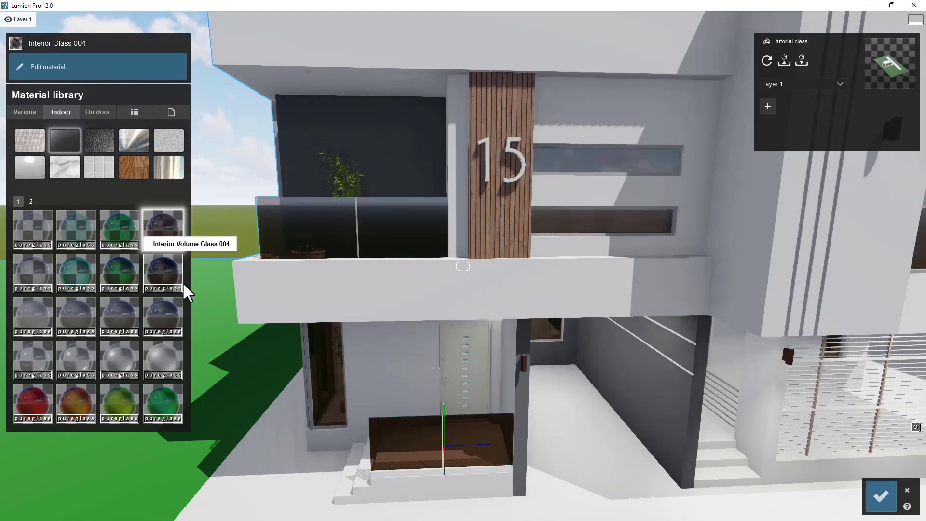
click(167, 276)
click(153, 226)
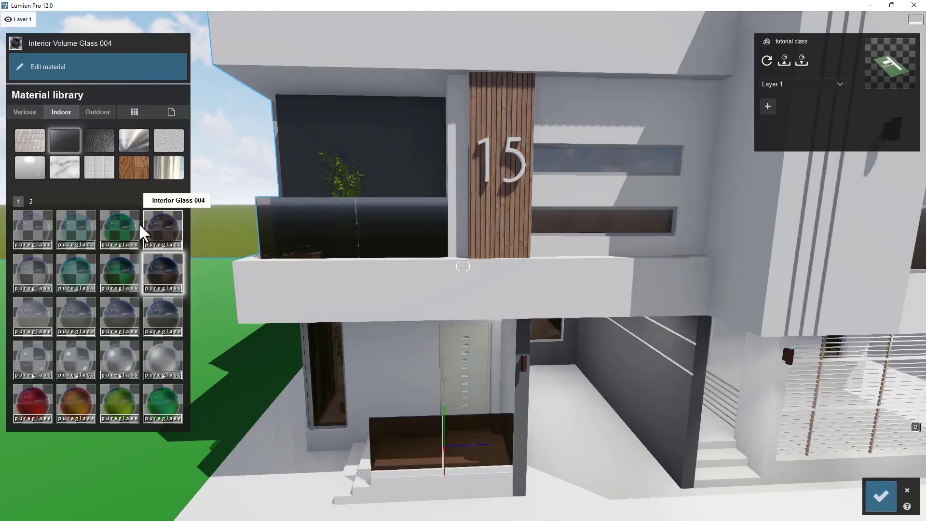
click(108, 240)
click(150, 213)
click(174, 112)
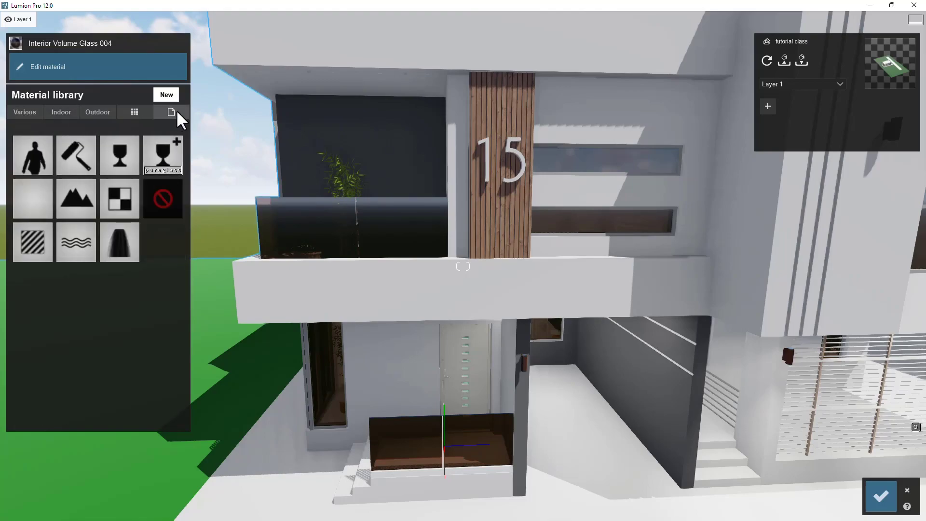
click(168, 160)
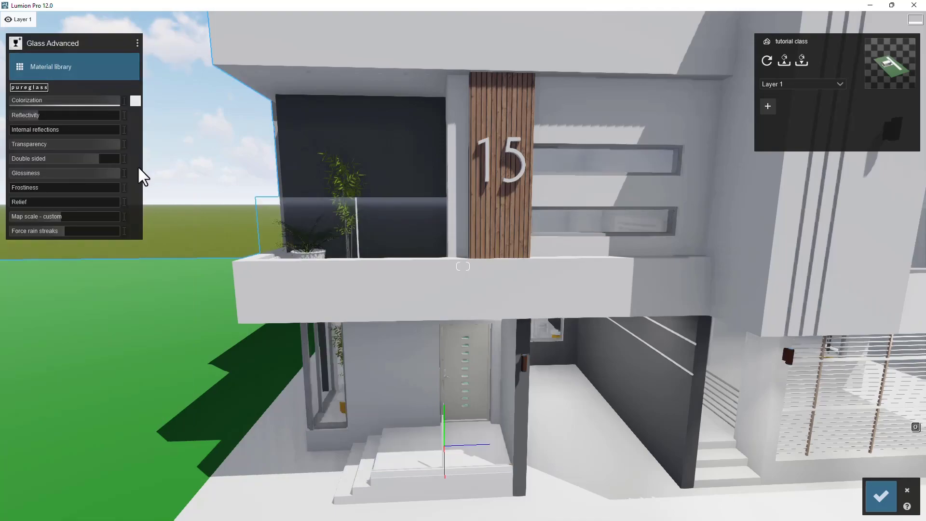
- Tint the glass a dark gray colorization and reduce the colorization strength
click(135, 100)
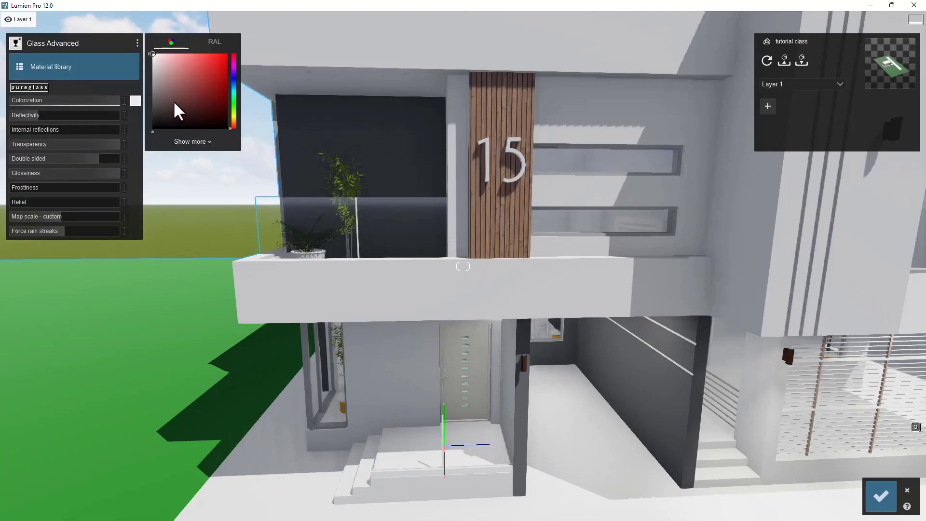
drag(161, 96, 148, 99)
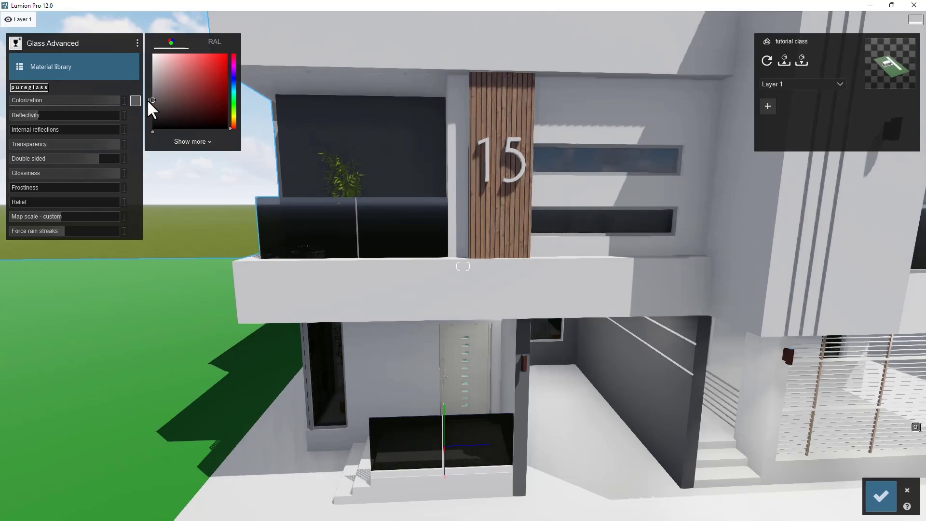
mouse_move(117, 99)
drag(118, 99, 67, 114)
- Set the glass transparency to about 0.5 and lower its glossiness
click(113, 146)
drag(113, 146, 62, 145)
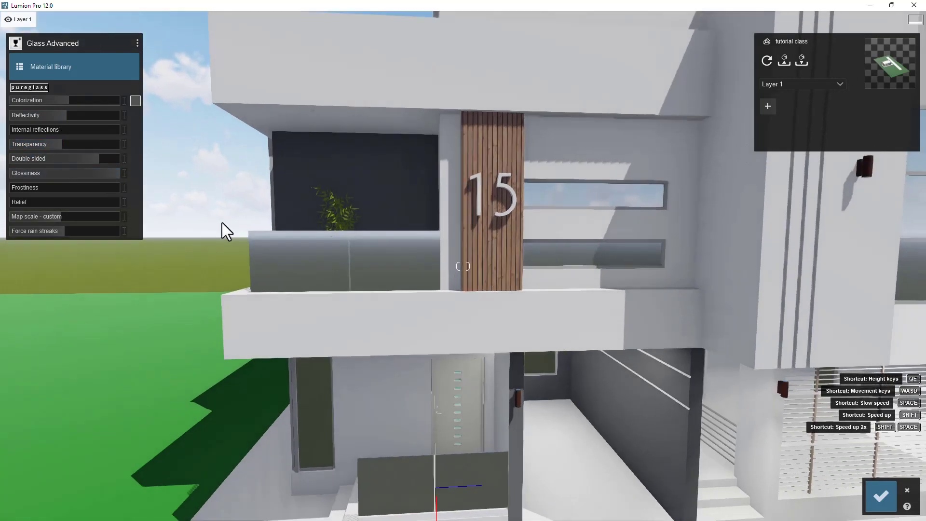
drag(114, 174, 20, 187)
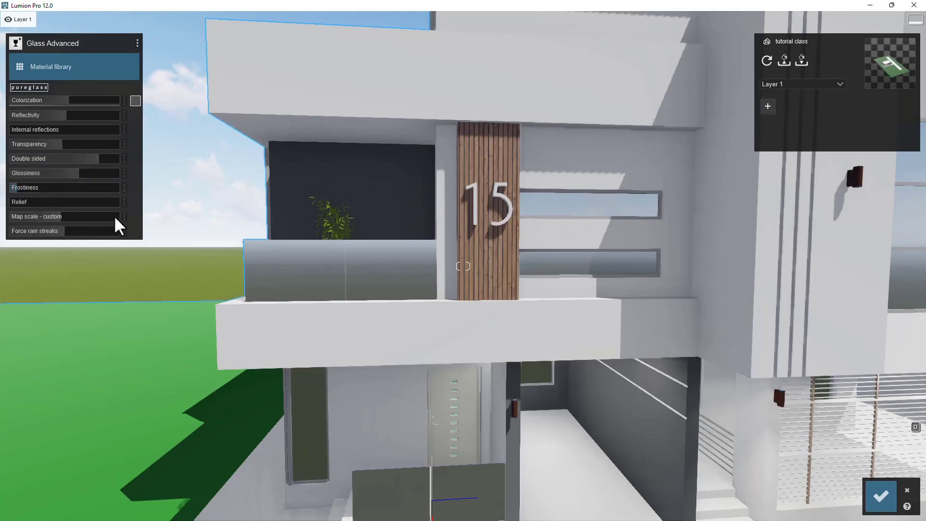
drag(51, 218, 22, 215)
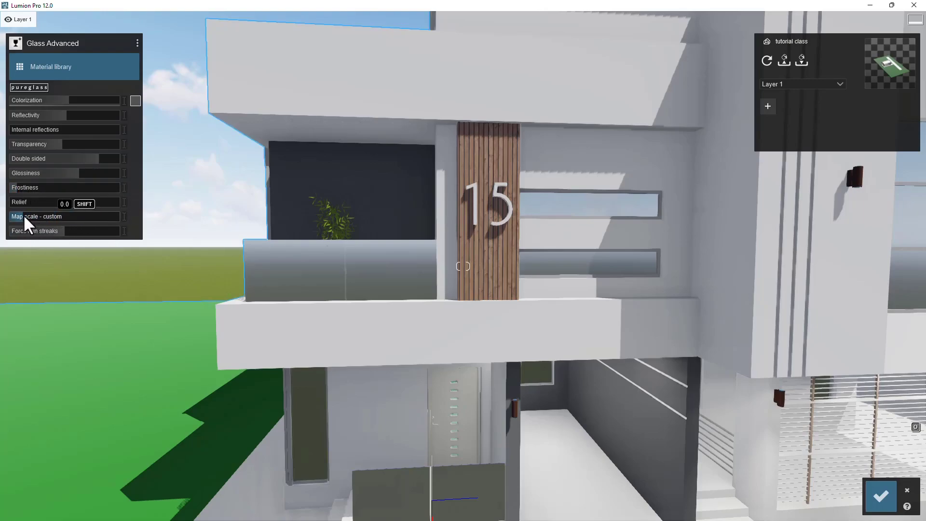
- Fly closer to the balcony to inspect the glass railing up close
key(w)
key(a)
key(a)
key(q)
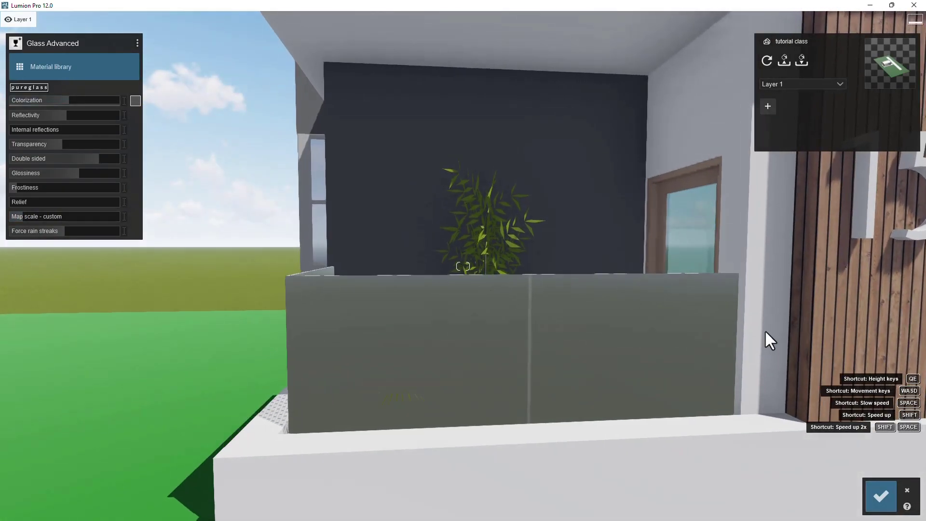
key(w)
key(e)
key(s)
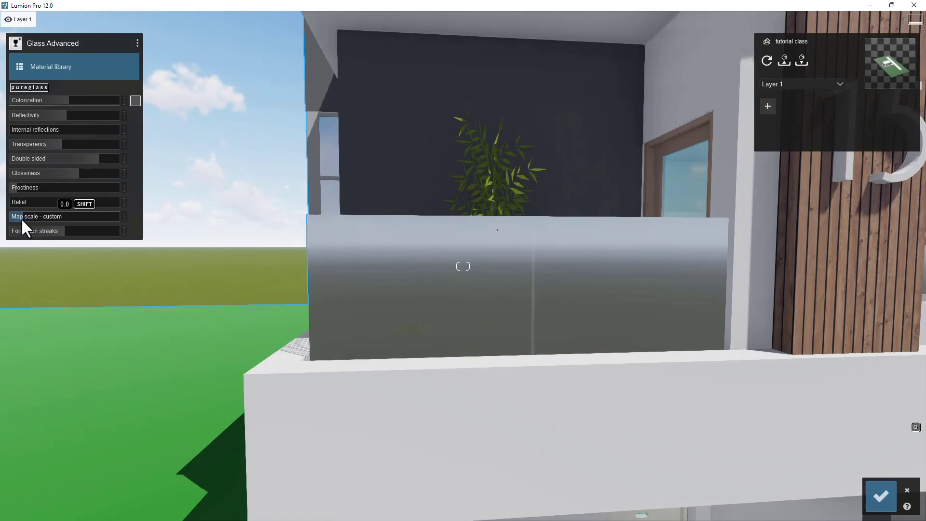
key(s)
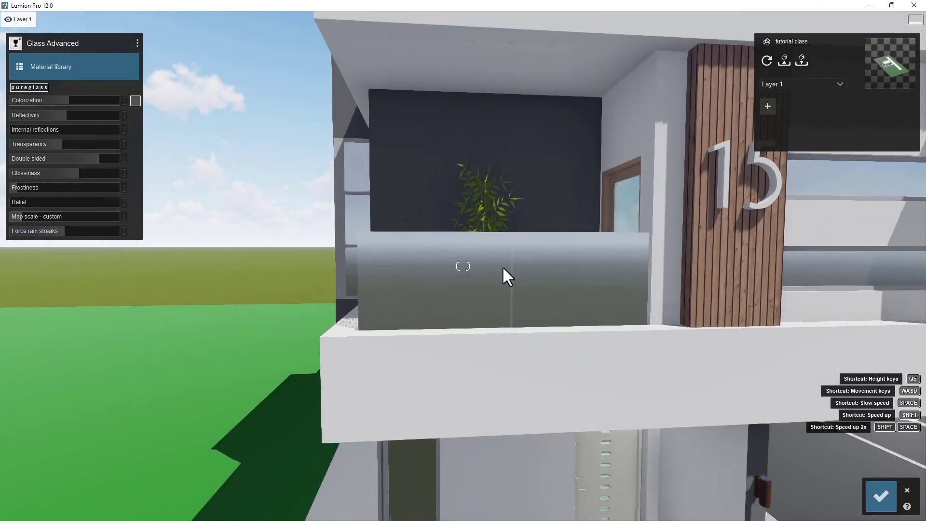
key(q)
key(w)
key(e)
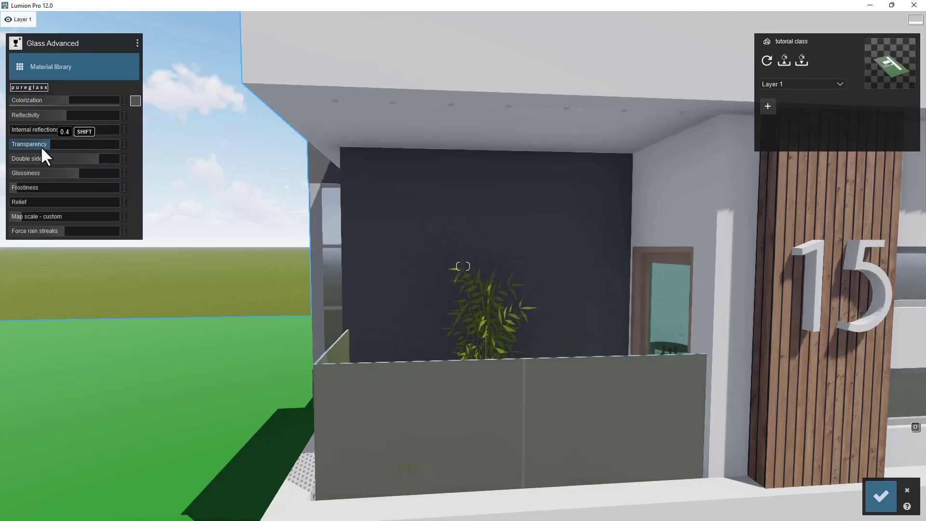
- Lower the glass transparency to about 0.4 and reduce its colorization strength
drag(43, 149, 32, 150)
drag(61, 100, 44, 116)
key(s)
key(s)
key(w)
right_drag(478, 291, 518, 302)
right_drag(319, 256, 398, 251)
key(a)
key(a)
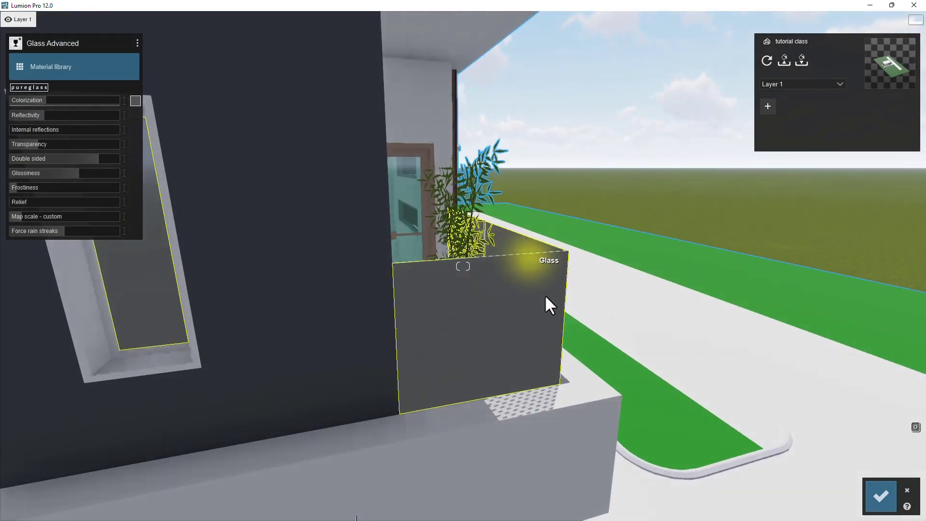
- Set the glass colorization strength to about 0.1 and pick a lighter tint color
key(d)
right_drag(564, 293, 544, 298)
key(s)
key(d)
right_drag(339, 199, 299, 195)
drag(39, 100, 20, 100)
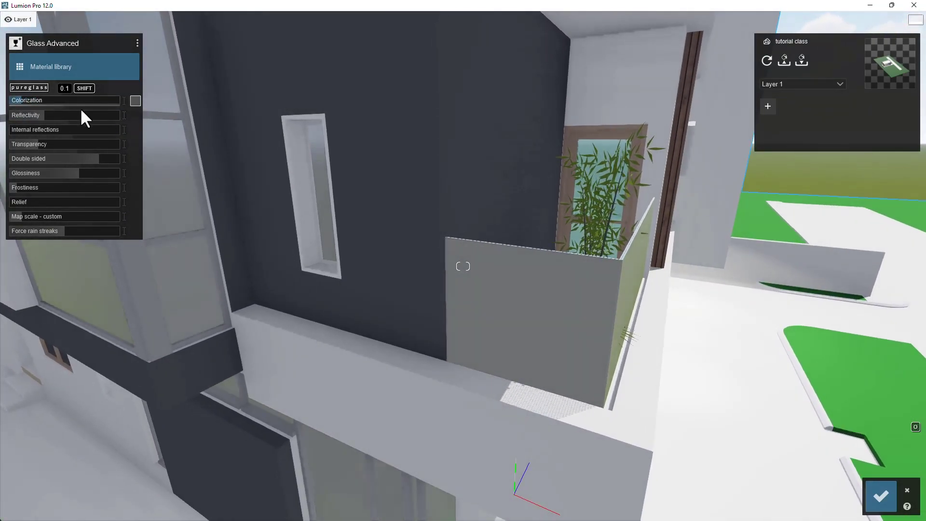
click(135, 101)
click(150, 86)
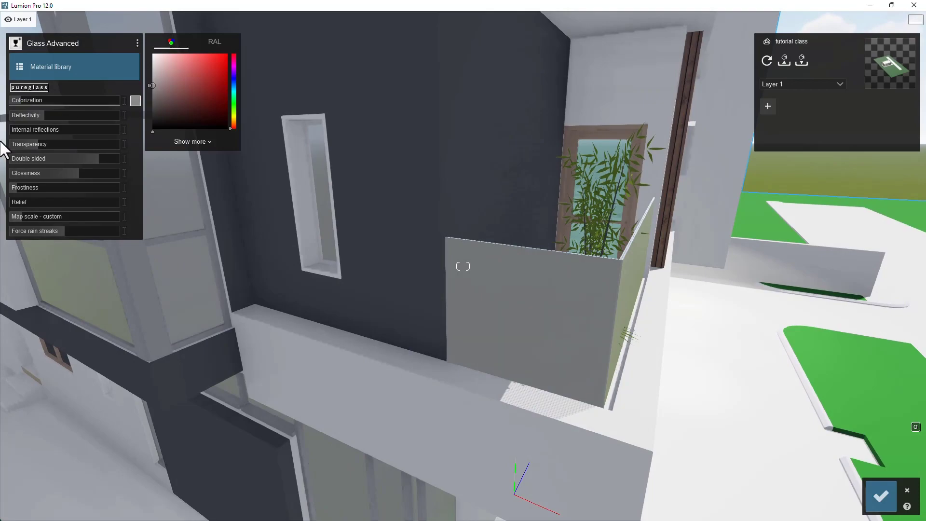
- Raise the glass glossiness and set its transparency to about 0.9
mouse_move(66, 174)
mouse_down()
mouse_move(48, 174)
mouse_move(84, 175)
mouse_up()
drag(54, 101, 104, 147)
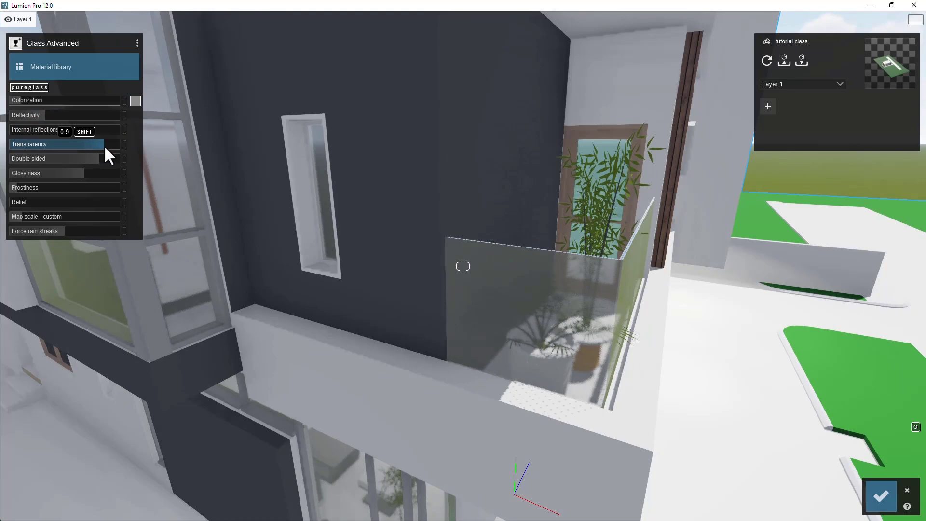
key(d)
key(s)
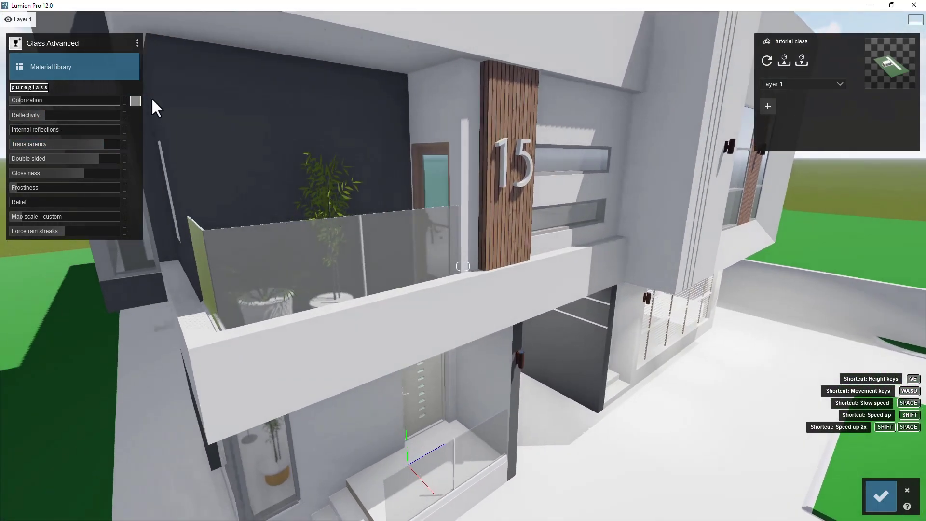
- Pick a gray tint for the glass and set its colorization strength to about 0.2
click(136, 100)
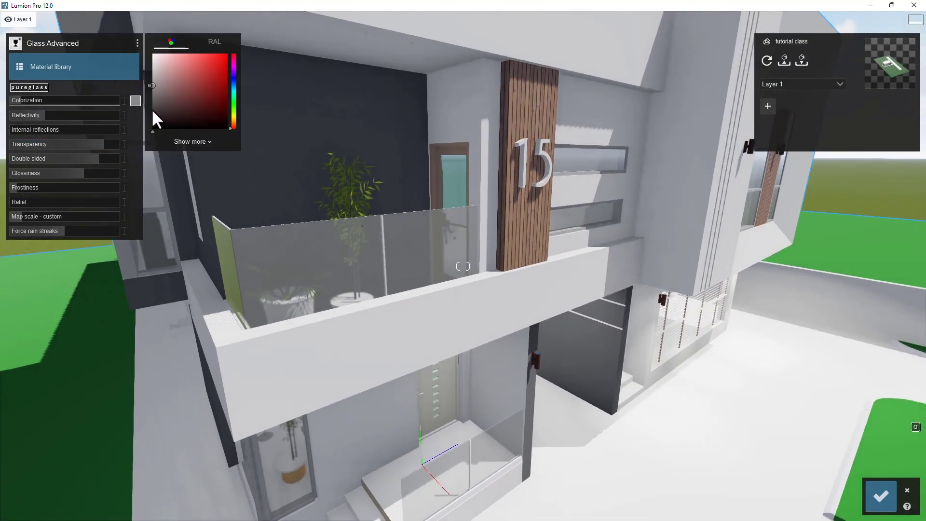
click(153, 108)
click(34, 99)
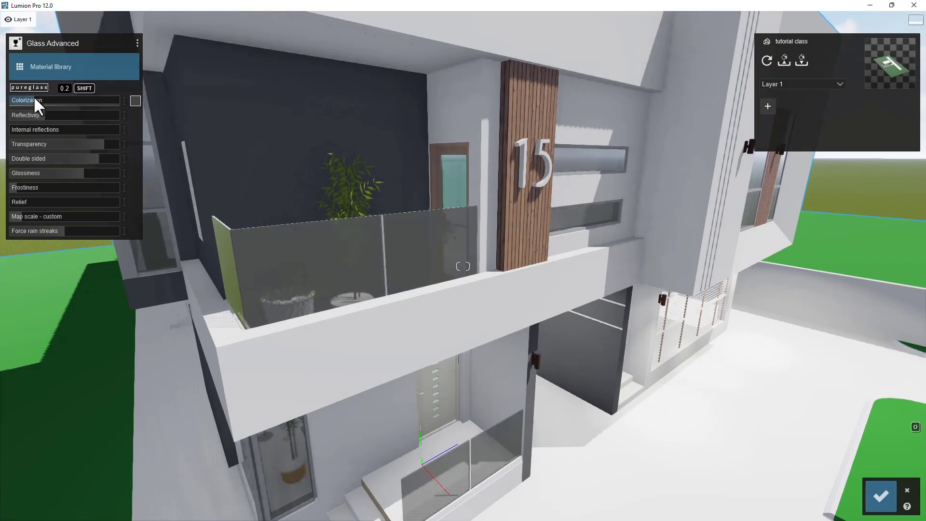
right_drag(582, 307, 669, 326)
key(d)
key(s)
key(w)
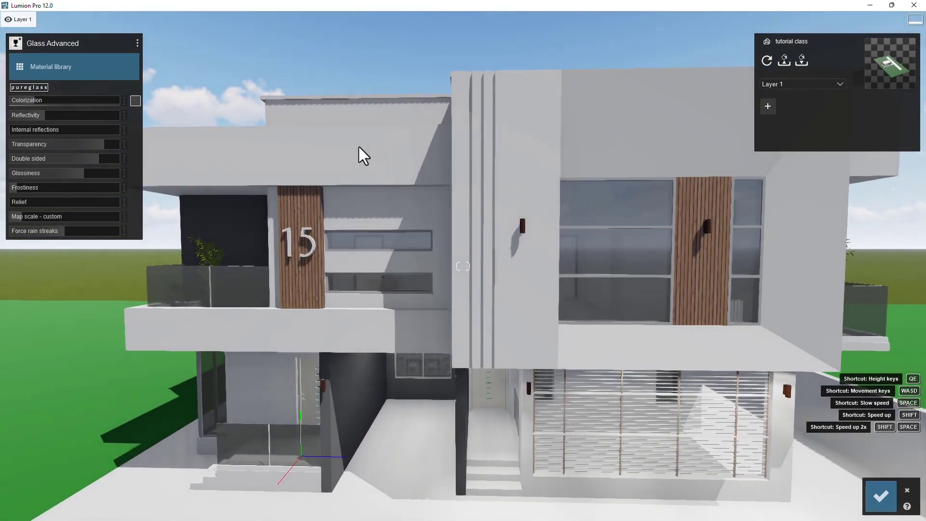
- Apply the Standard material to the white matte walls, setting colorization to about 0.5 and lowering the gloss
click(543, 162)
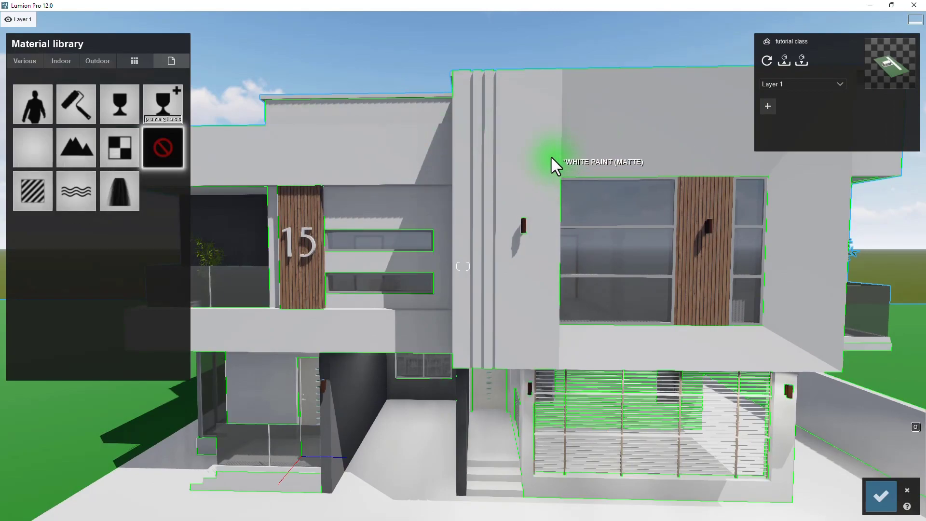
click(34, 187)
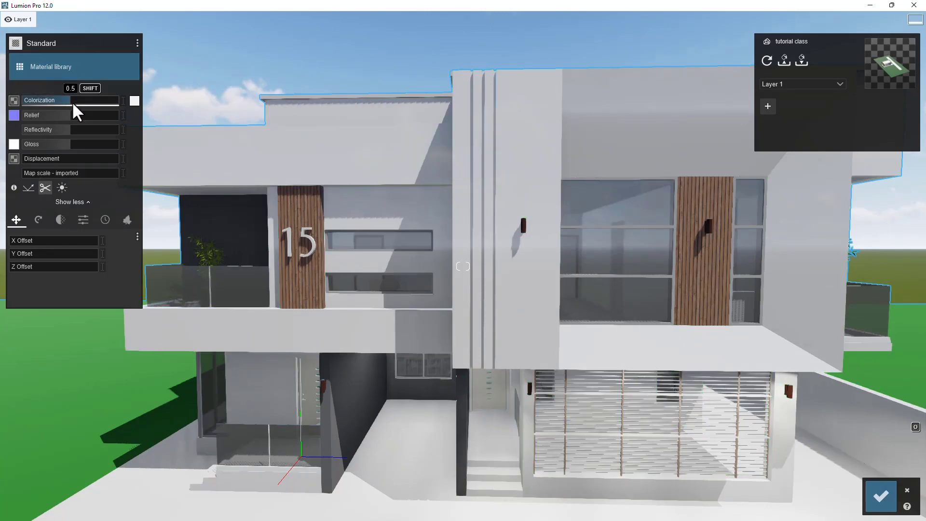
drag(95, 101, 95, 101)
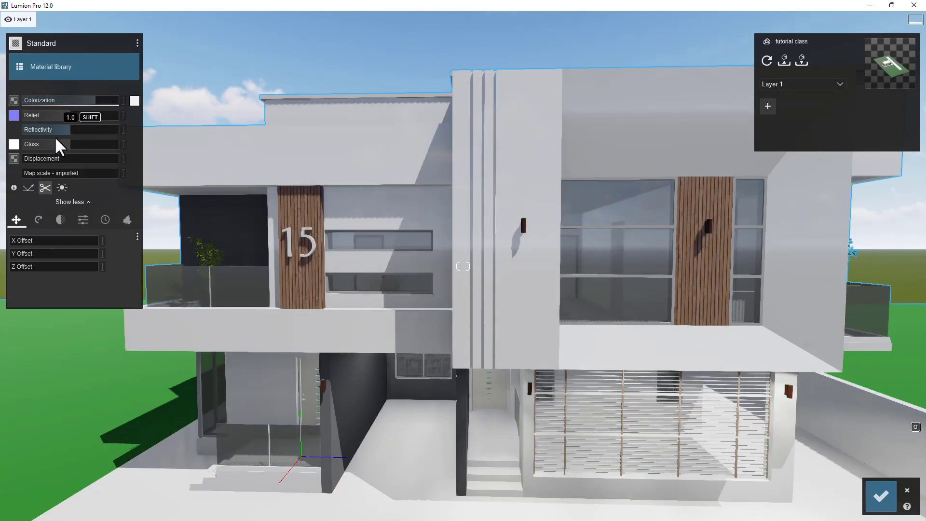
drag(62, 145, 38, 146)
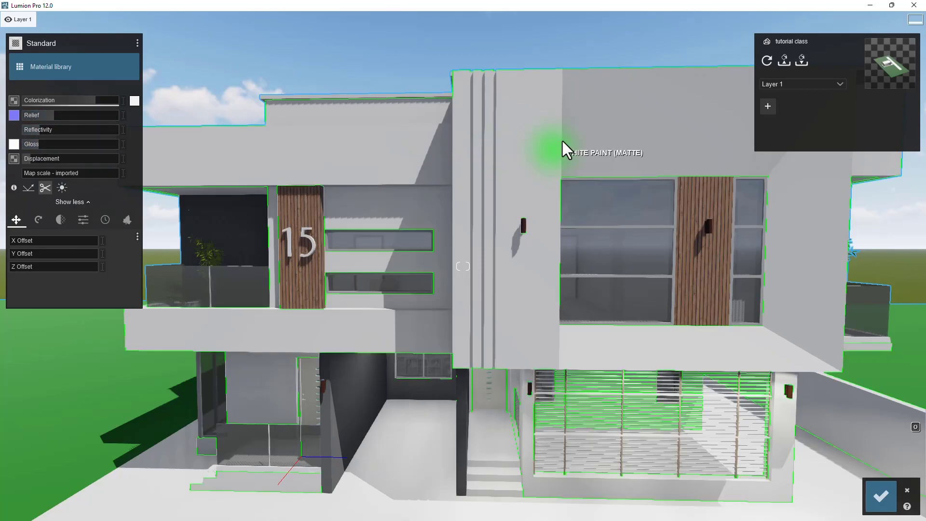
- Reduce the white wall material's reflectivity to about 0.2 and set its gloss to about 0.3
scroll(460, 276, up, 3)
scroll(493, 337, up, 2)
right_drag(494, 340, 493, 356)
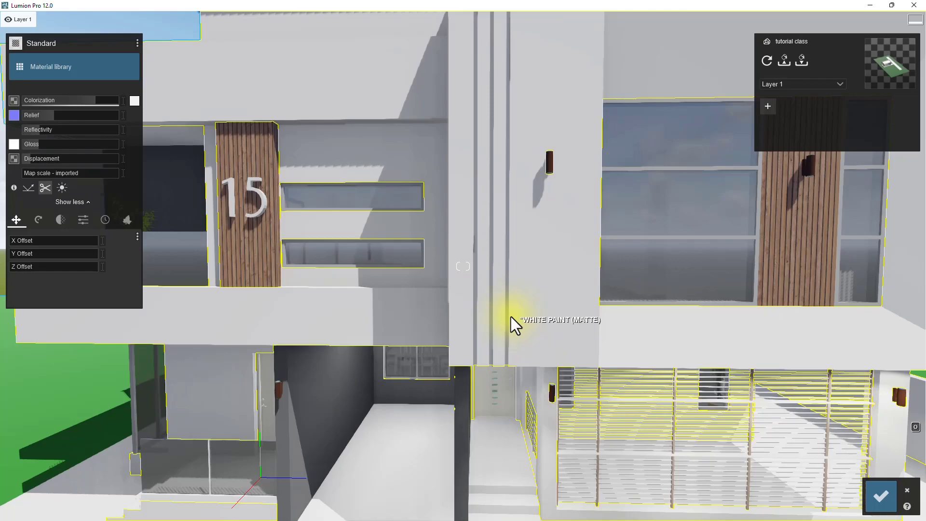
scroll(549, 282, down, 3)
middle_drag(508, 369, 451, 187)
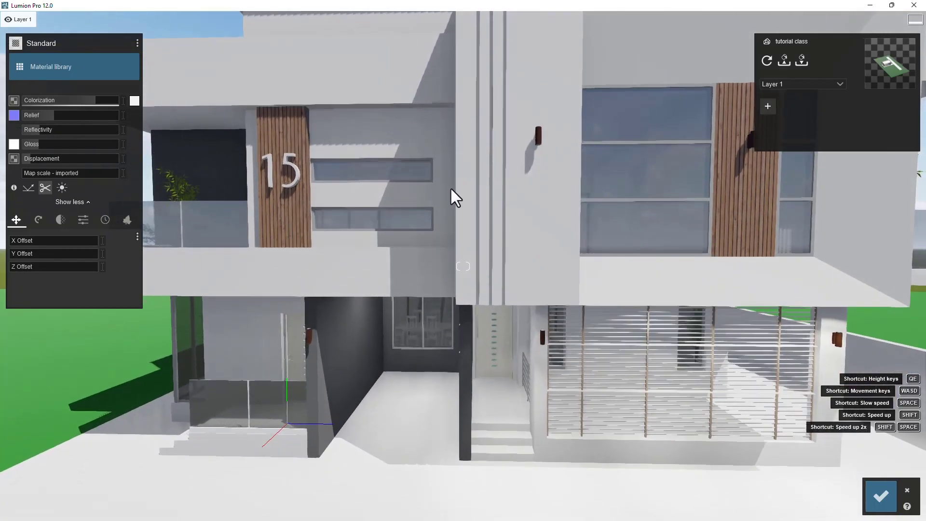
scroll(445, 206, up, 1)
mouse_move(46, 129)
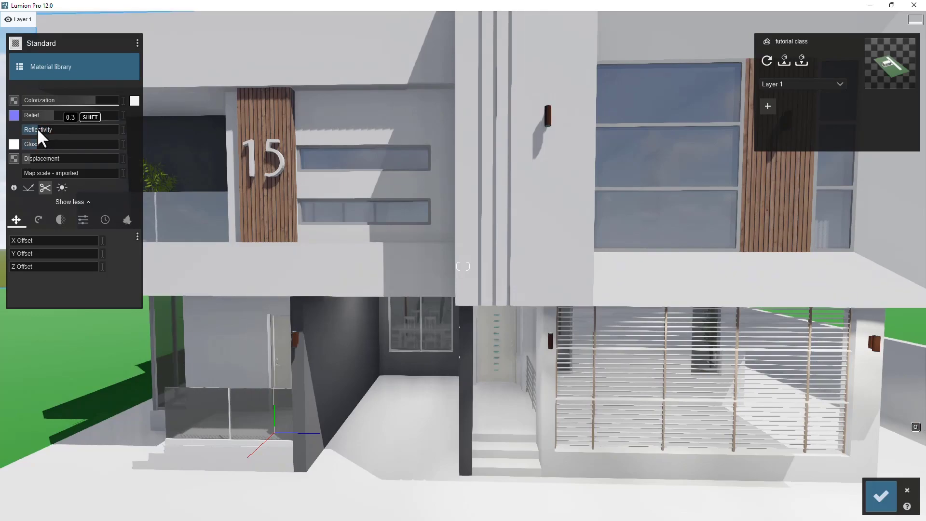
scroll(562, 194, down, 3)
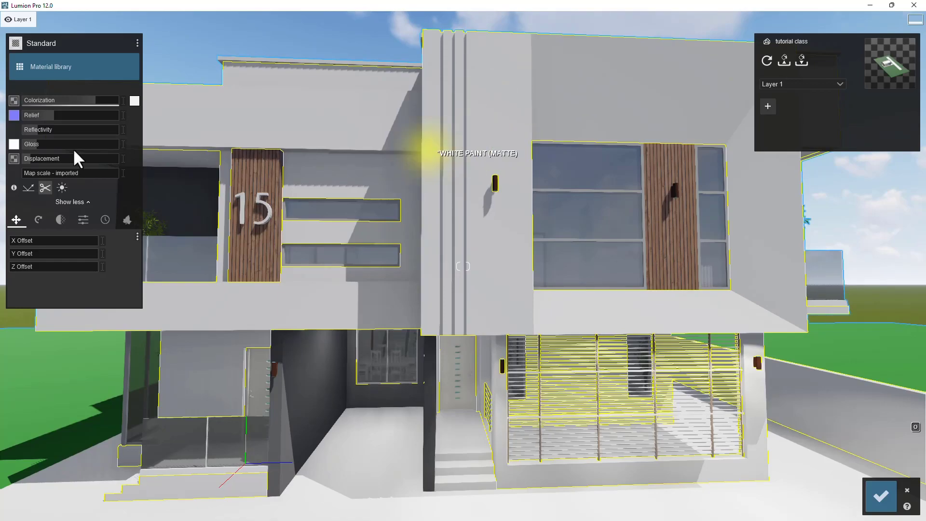
mouse_move(64, 116)
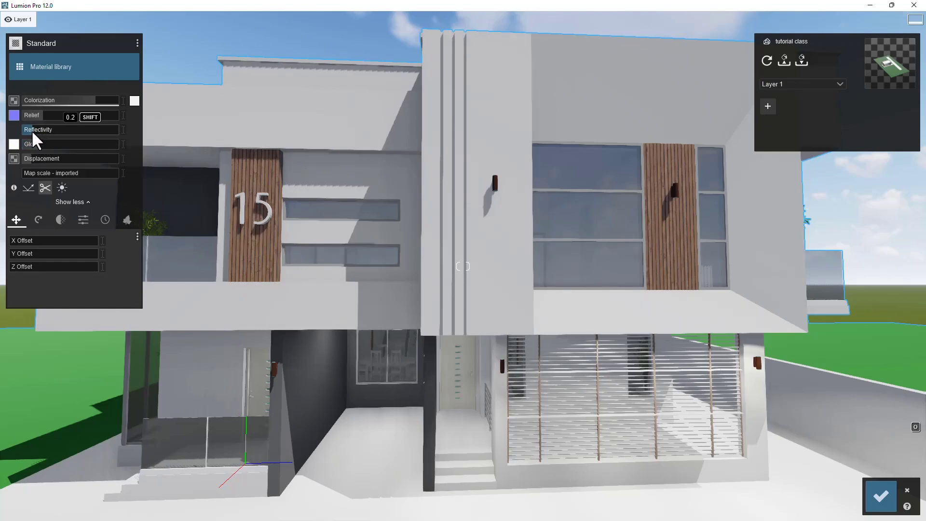
mouse_move(521, 267)
right_down()
mouse_move(499, 273)
mouse_move(525, 265)
right_up()
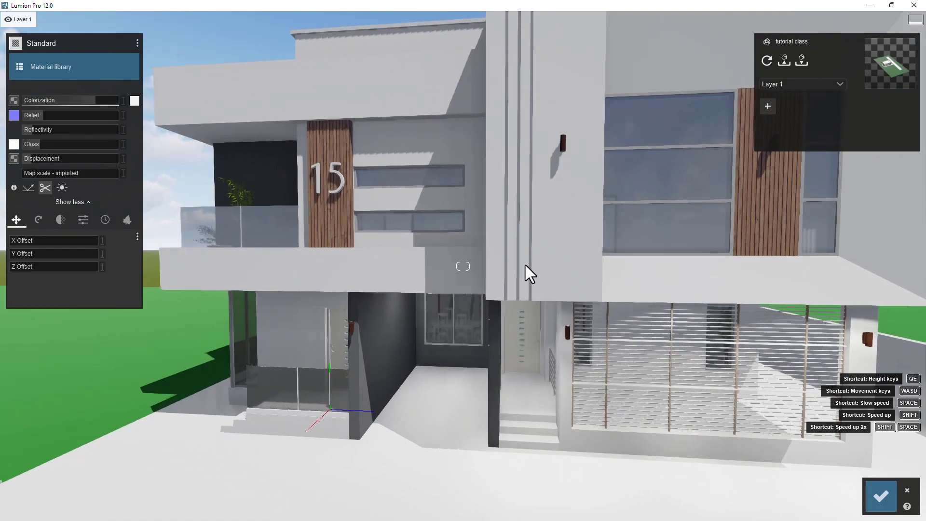
key(s)
click(37, 143)
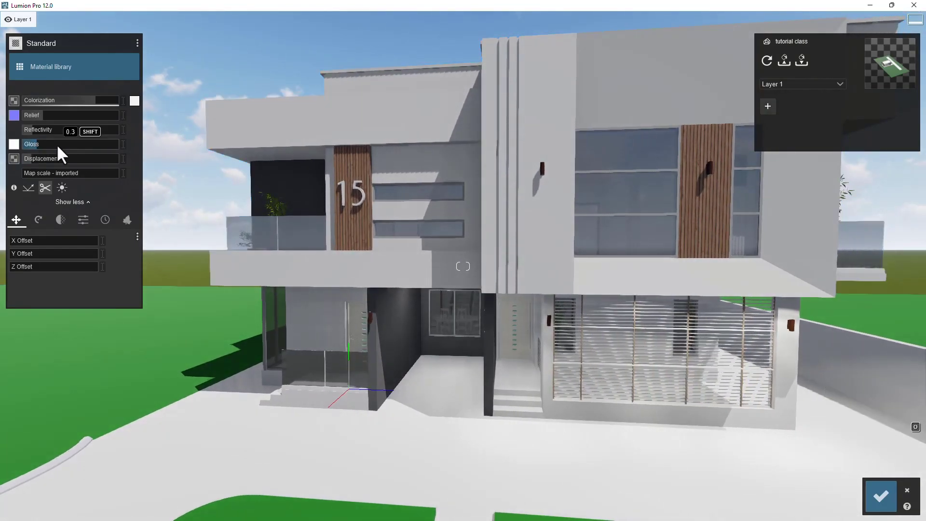
- Apply the Standard material to the dark gray entrance wall, raising its colorization and lowering its reflectivity
right_drag(537, 230, 386, 250)
key(w)
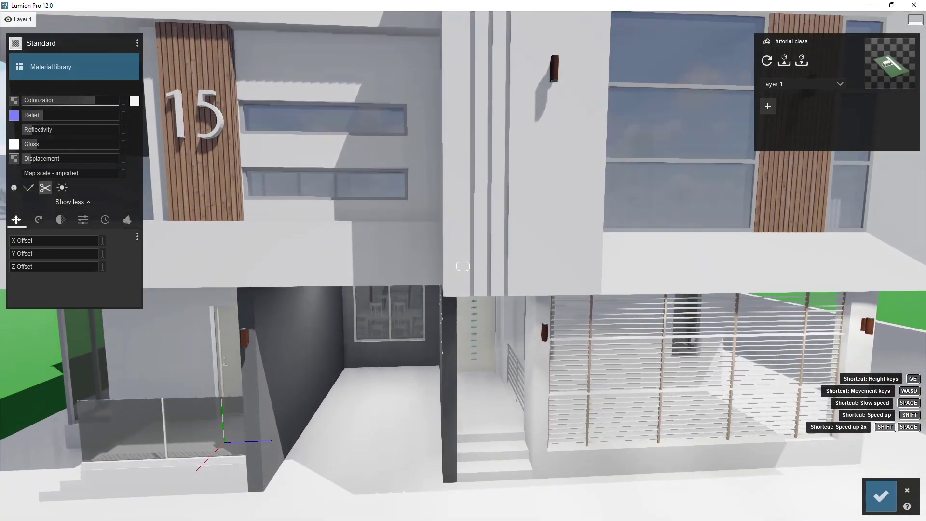
key(e)
key(a)
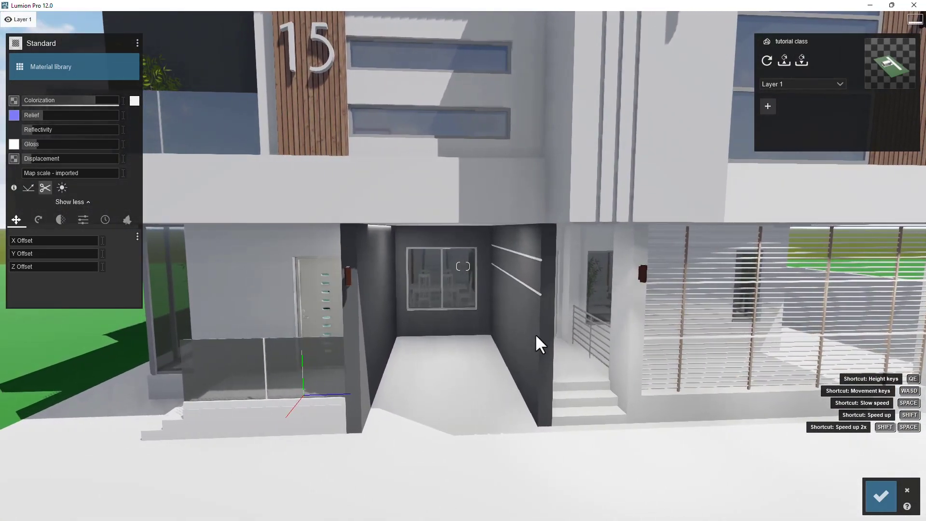
click(536, 336)
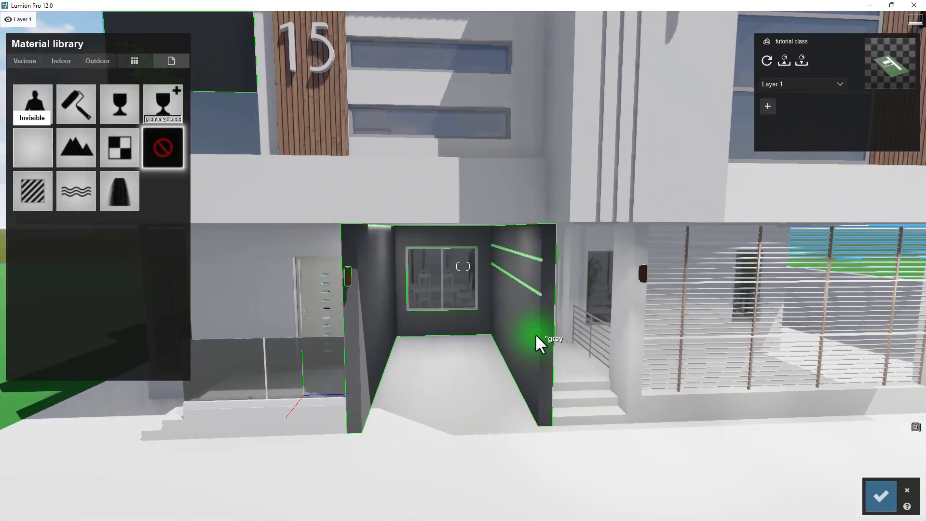
click(32, 191)
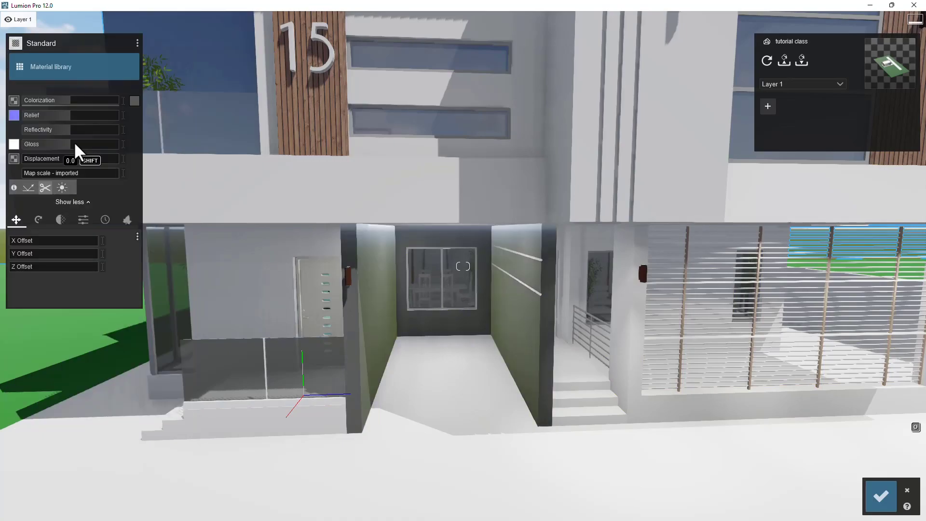
drag(83, 99, 98, 100)
drag(62, 129, 36, 134)
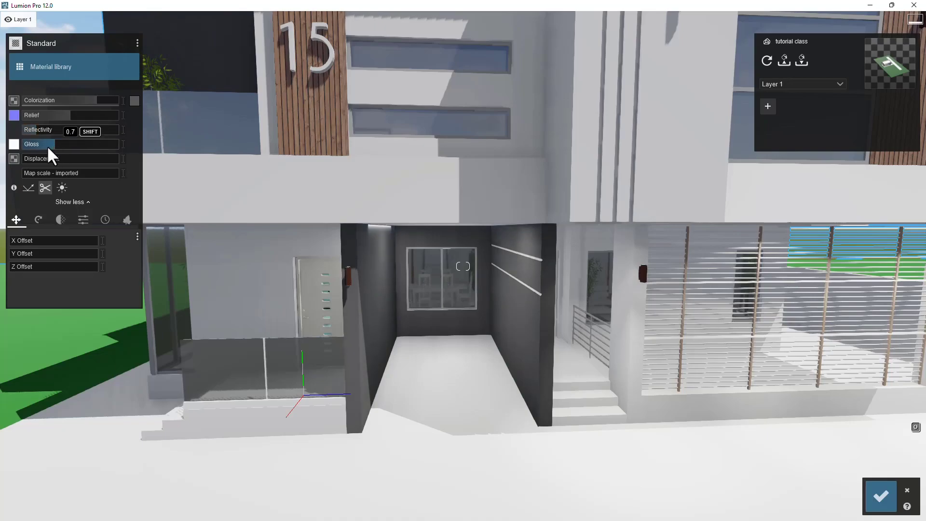
- Replace the entrance wall material with Plaster 002 1024 from the indoor Plaster category
key(w)
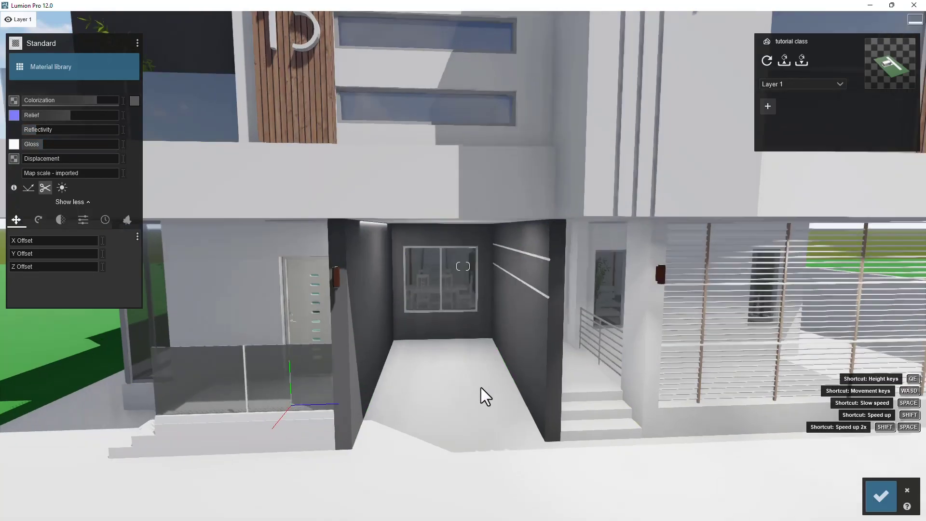
key(s)
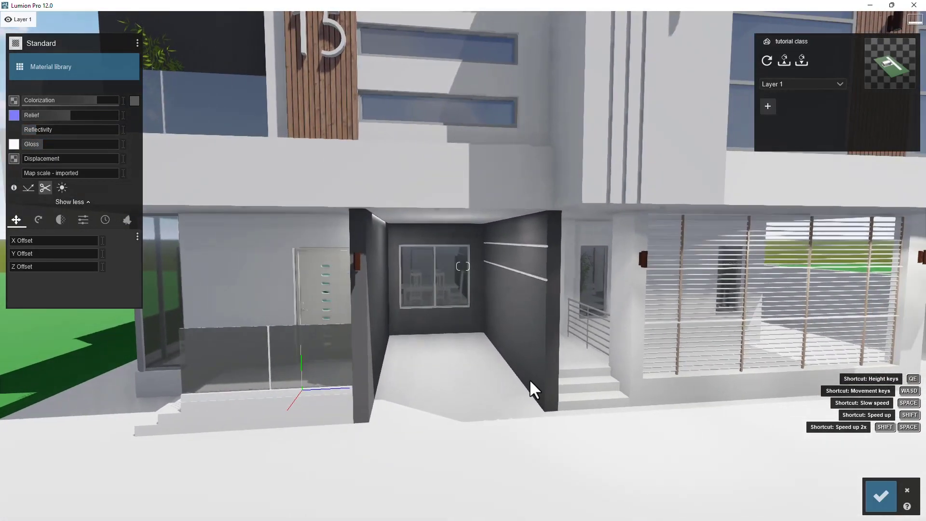
right_drag(280, 328, 335, 328)
key(a)
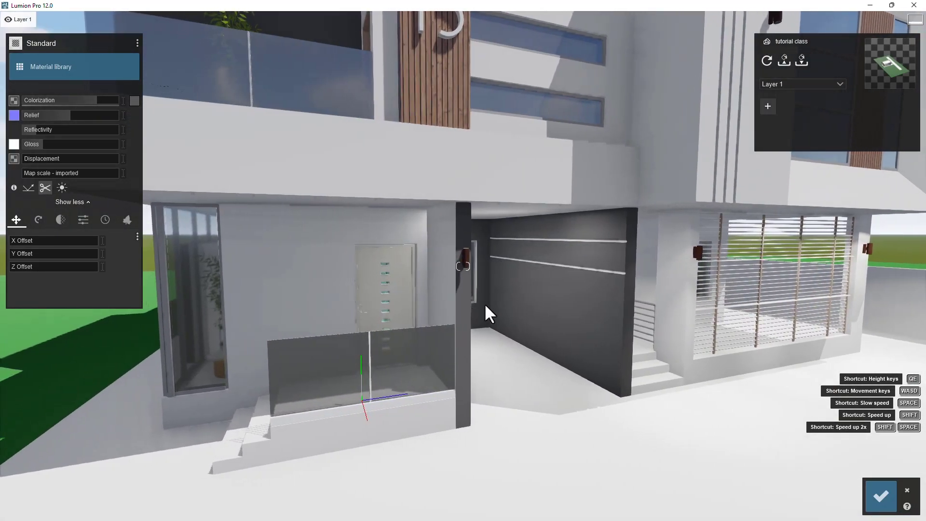
click(61, 75)
click(62, 112)
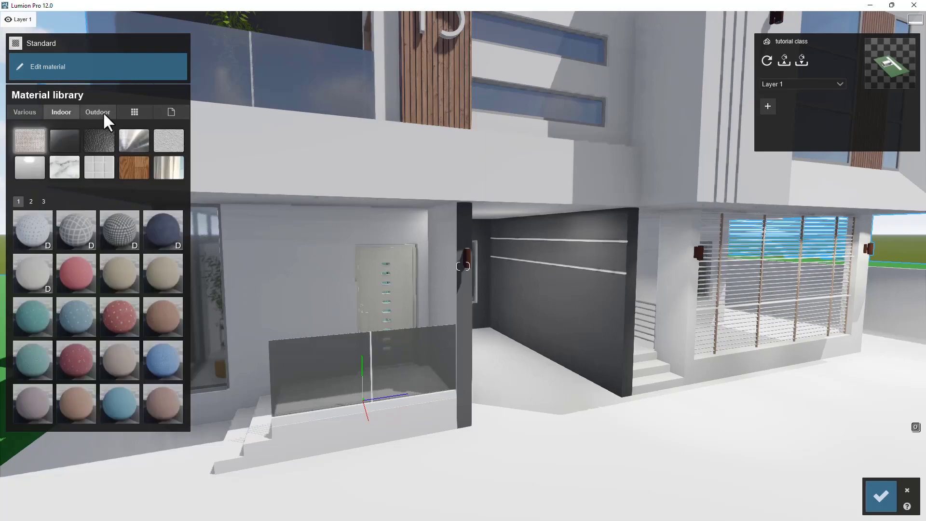
click(102, 112)
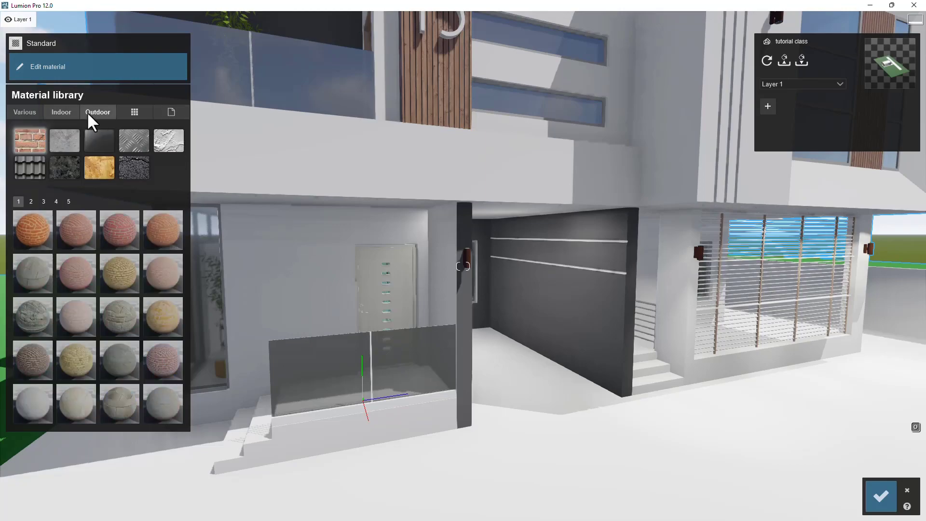
click(61, 111)
click(165, 141)
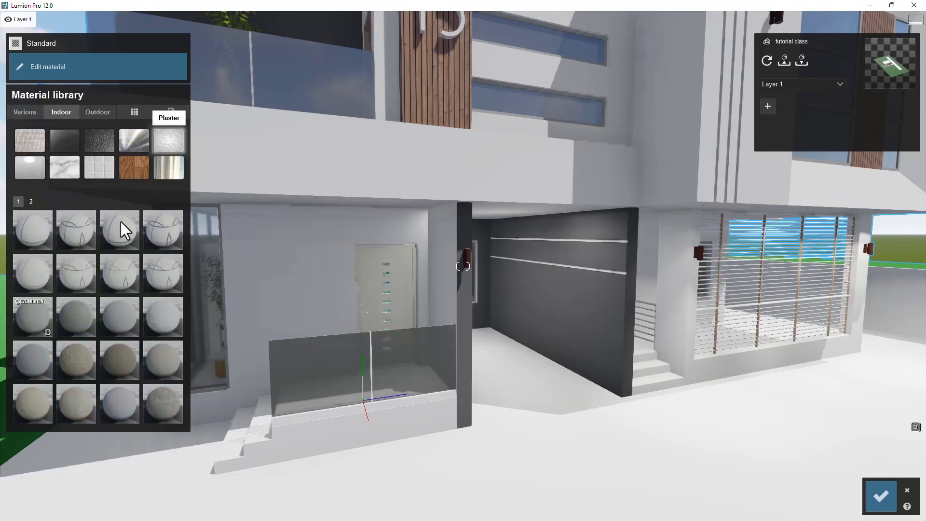
click(120, 317)
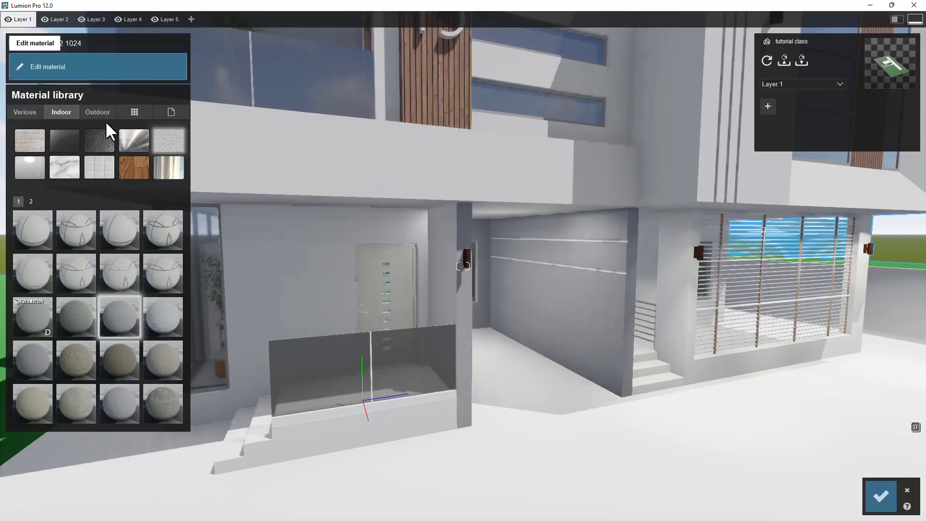
- Open the plaster material's settings and set its colorization to about 0.4
click(87, 114)
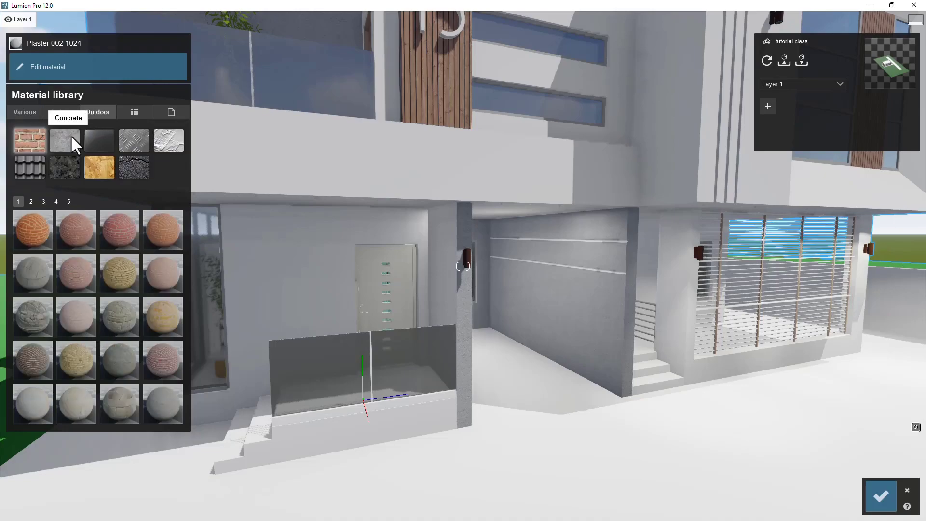
click(71, 135)
click(99, 116)
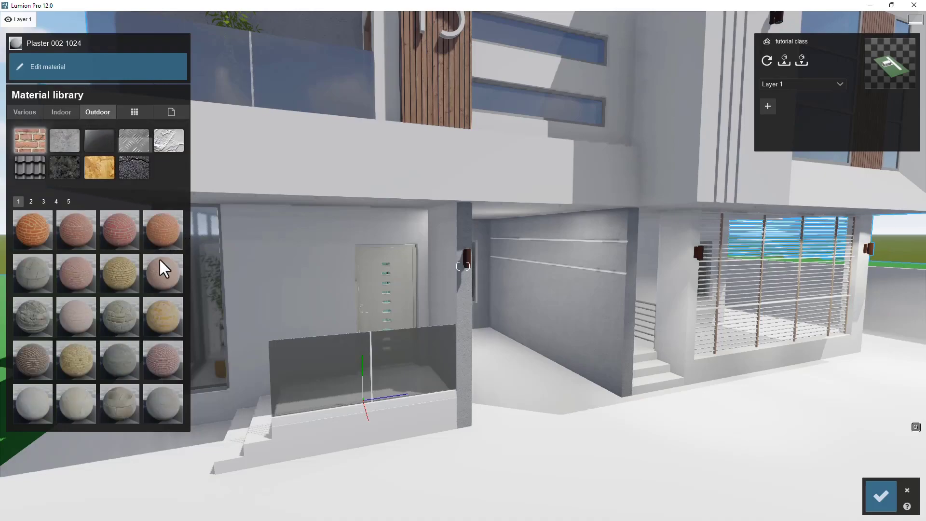
key(w)
click(618, 337)
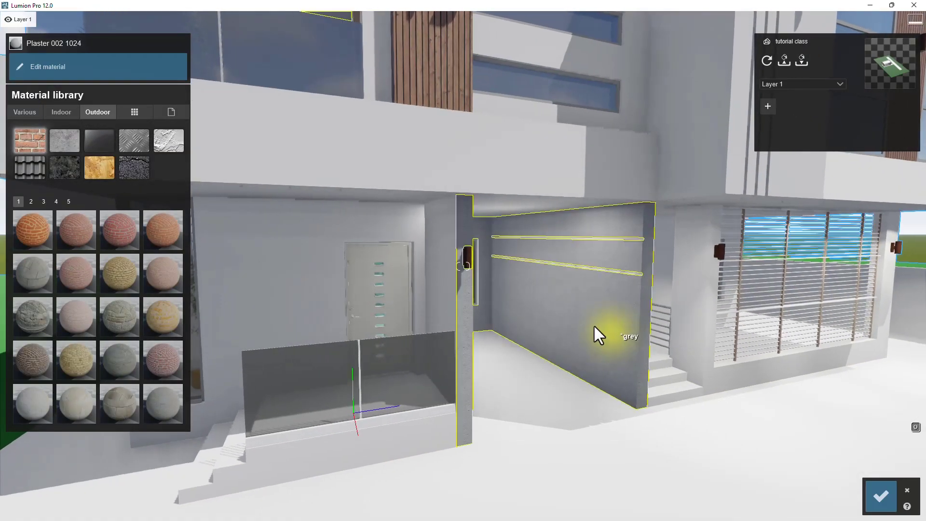
click(132, 100)
click(161, 112)
drag(28, 100, 60, 99)
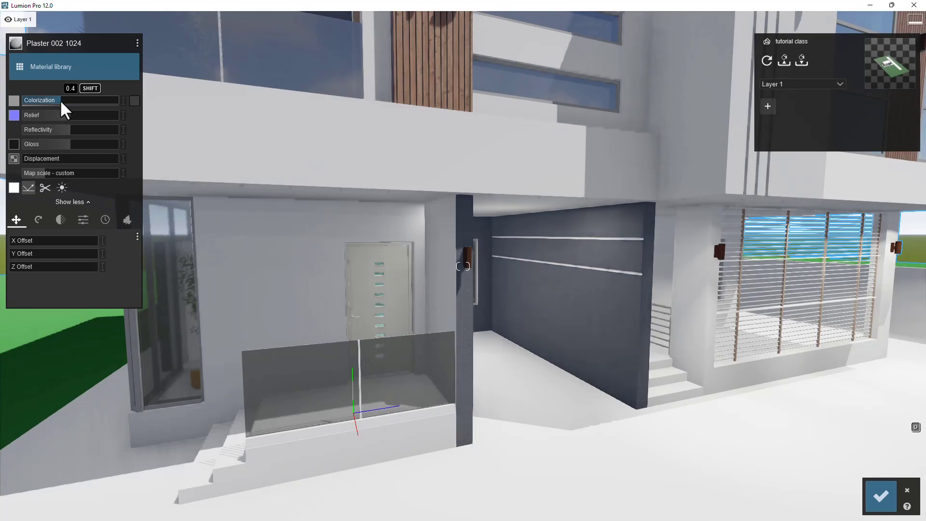
- Adjust the plaster's map scale to about 0.7 while inspecting the entrance wall texture up close
key(w)
right_drag(575, 325, 437, 286)
key(w)
key(s)
key(s)
right_drag(545, 281, 425, 258)
key(s)
key(d)
key(w)
key(w)
drag(46, 174, 40, 172)
scroll(420, 287, up, 2)
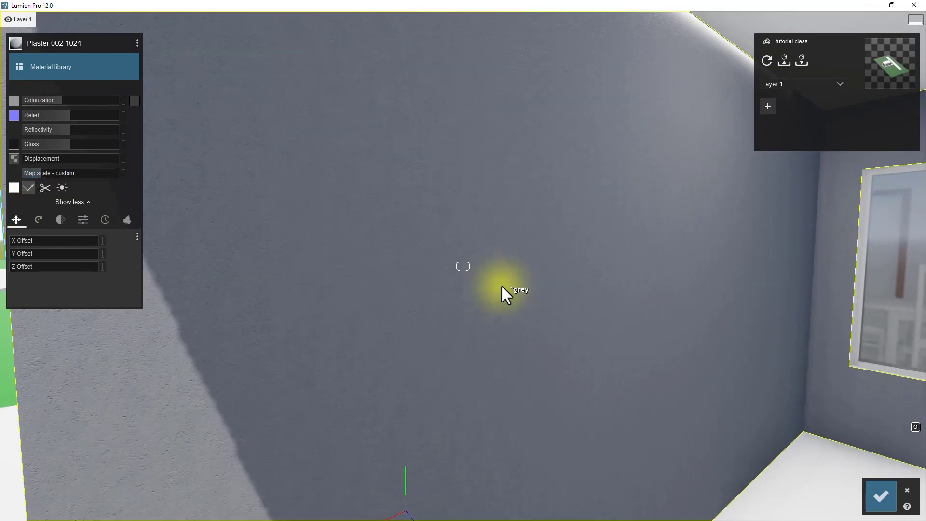
scroll(502, 285, up, 2)
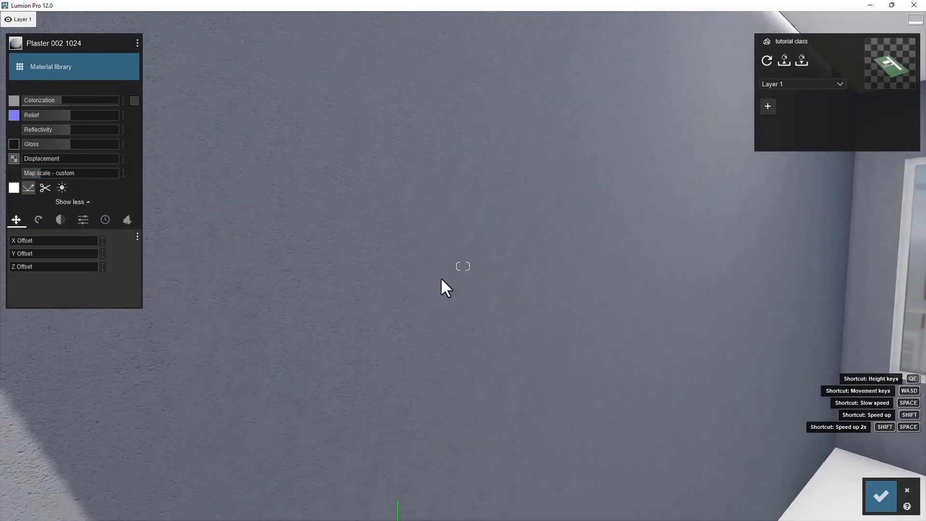
click(42, 173)
scroll(482, 284, down, 4)
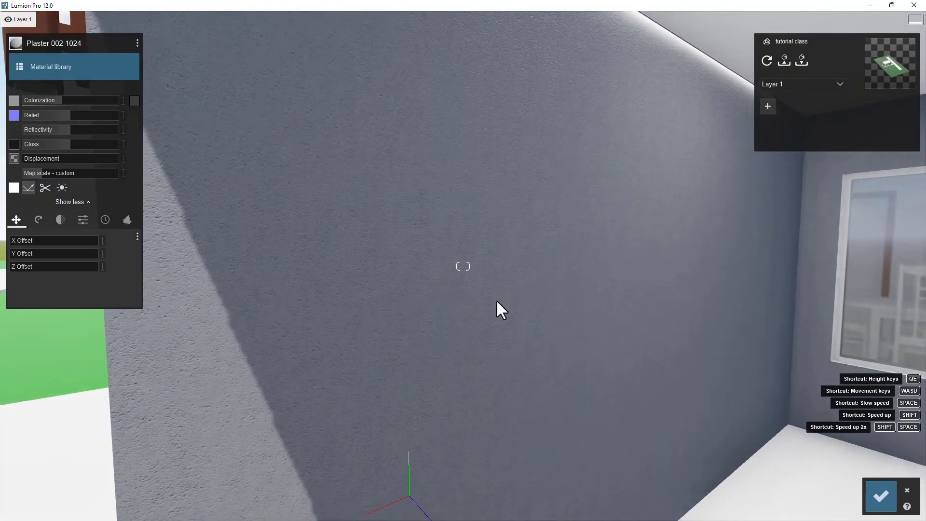
right_drag(496, 300, 526, 291)
mouse_move(43, 172)
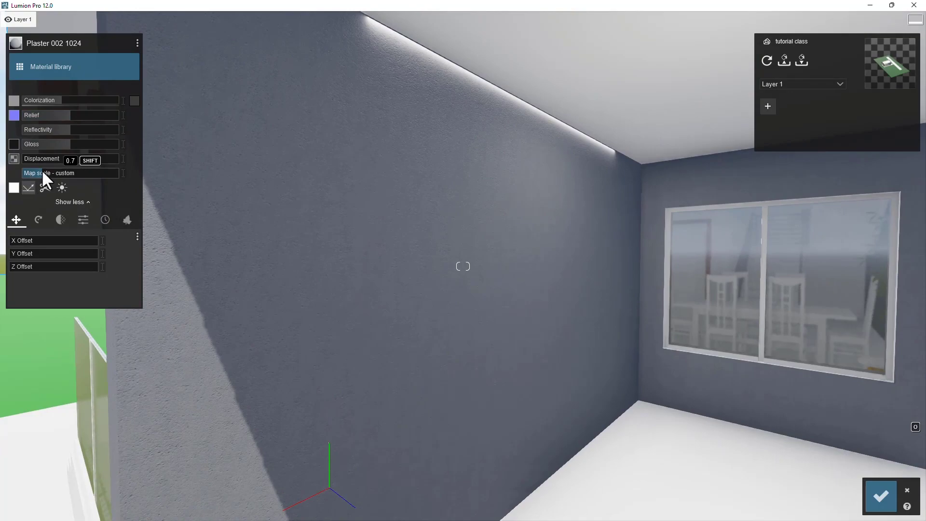
scroll(312, 313, up, 3)
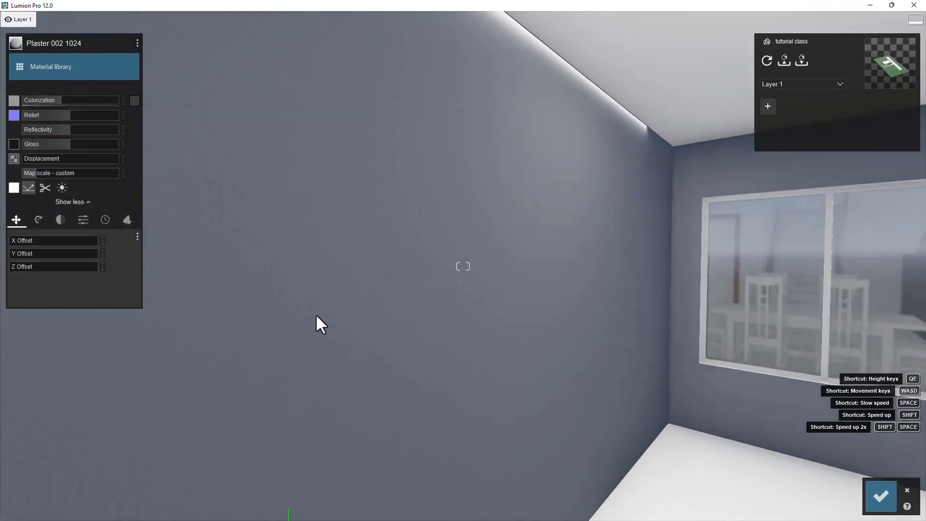
key(a)
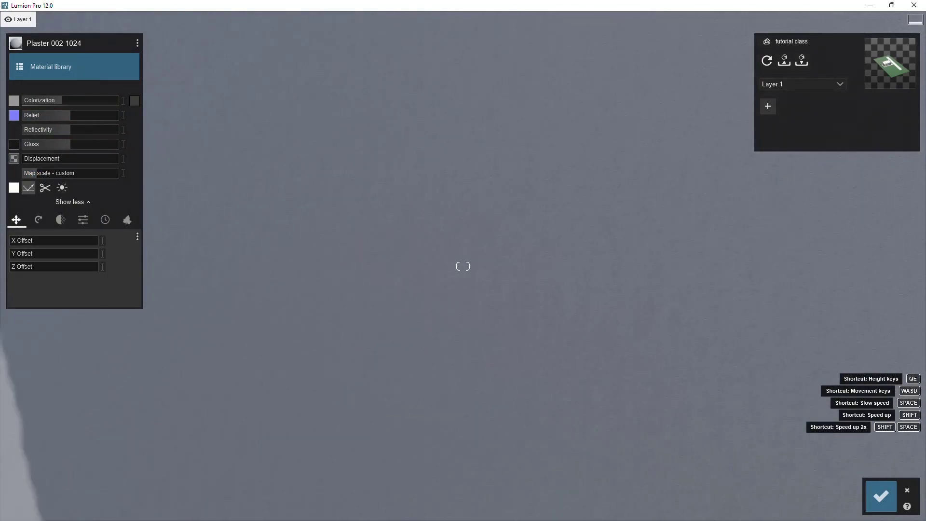
key(a)
key(d)
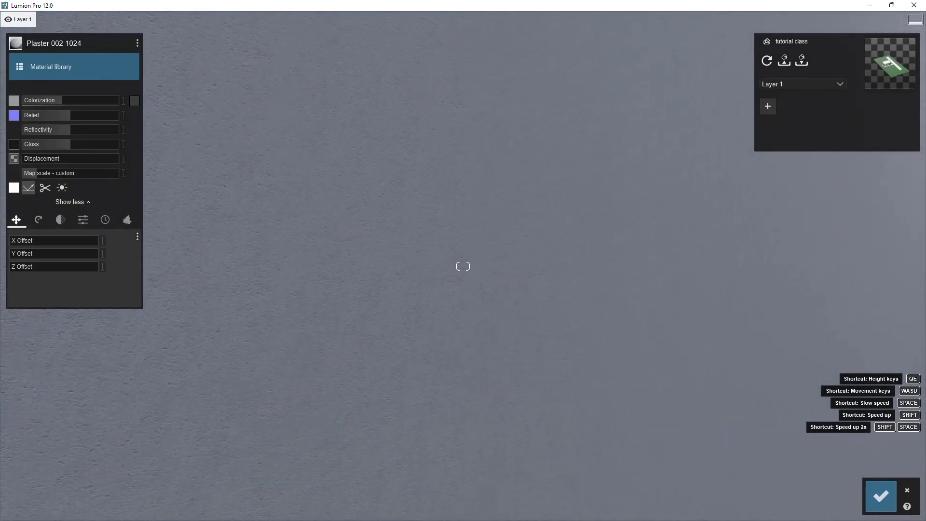
key(d)
key(s)
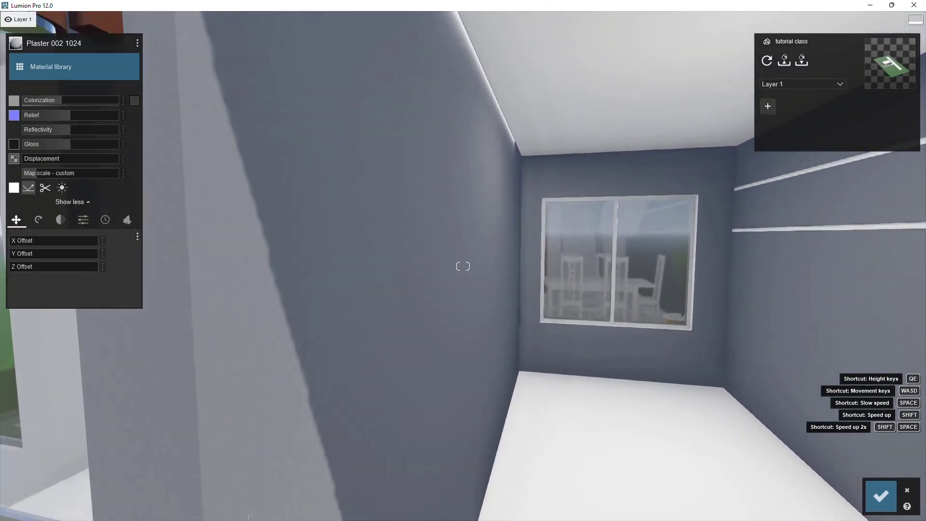
- Set the plaster material's displacement to about 0.1 while inspecting the wall texture up close
key(w)
key(d)
key(s)
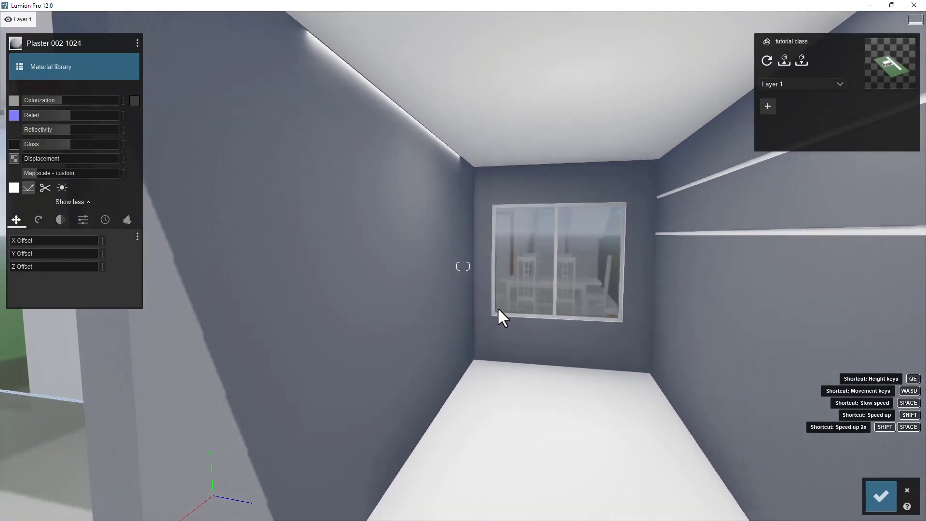
key(w)
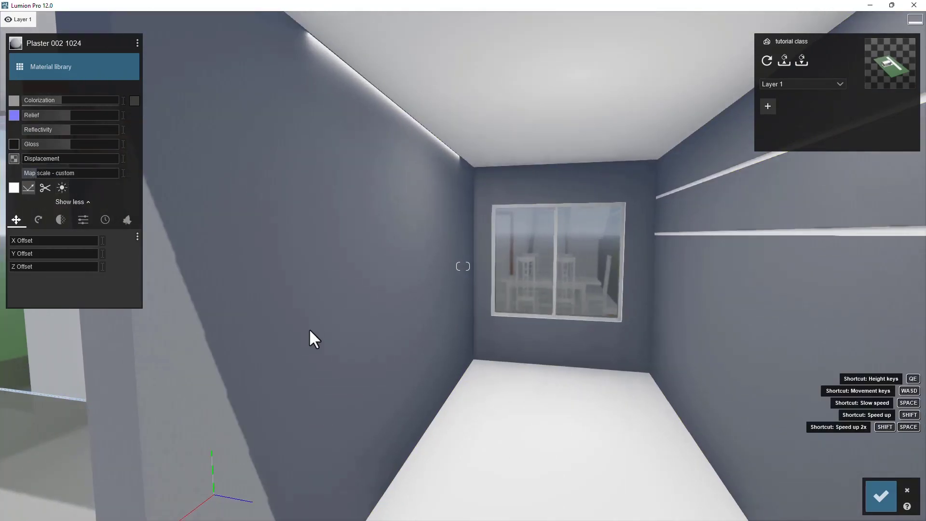
right_drag(309, 332, 241, 331)
key(w)
right_drag(386, 305, 354, 304)
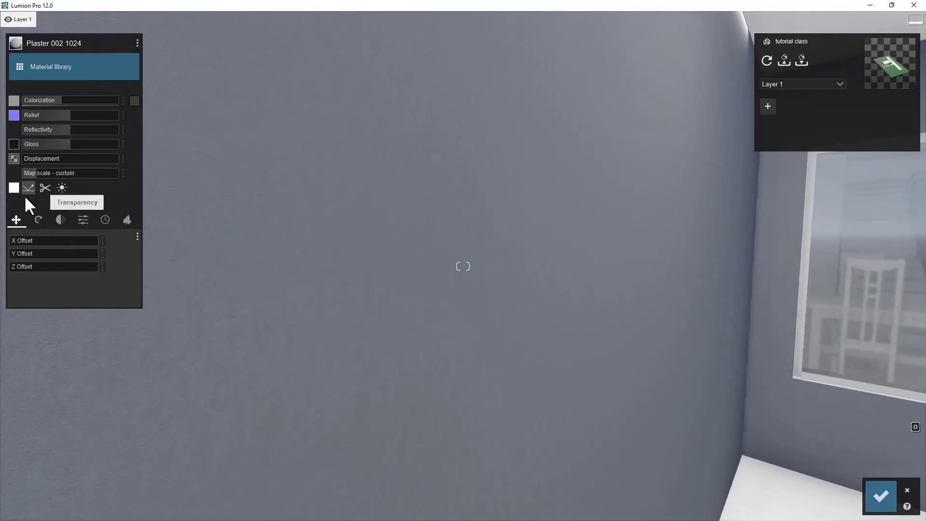
drag(29, 159, 36, 159)
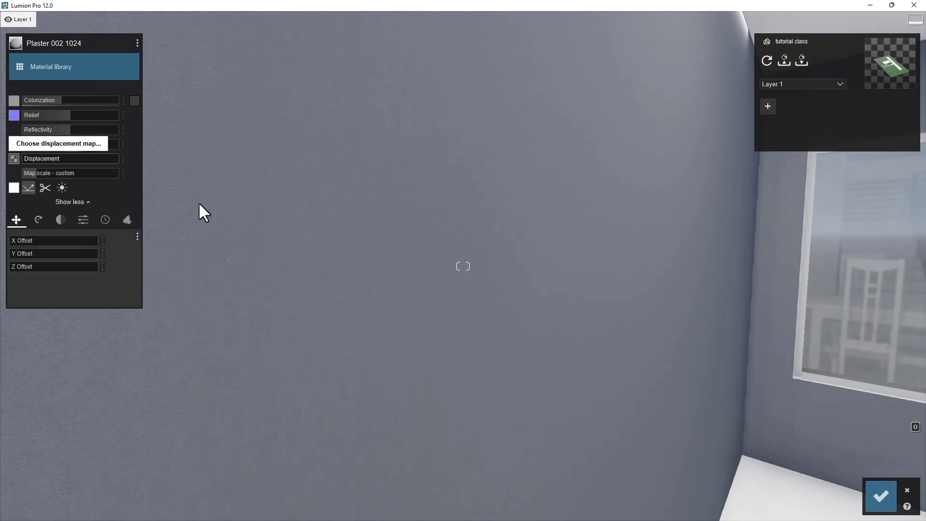
key(w)
right_drag(488, 273, 389, 279)
key(s)
key(w)
mouse_move(30, 160)
mouse_down()
mouse_move(68, 160)
mouse_move(27, 161)
mouse_up()
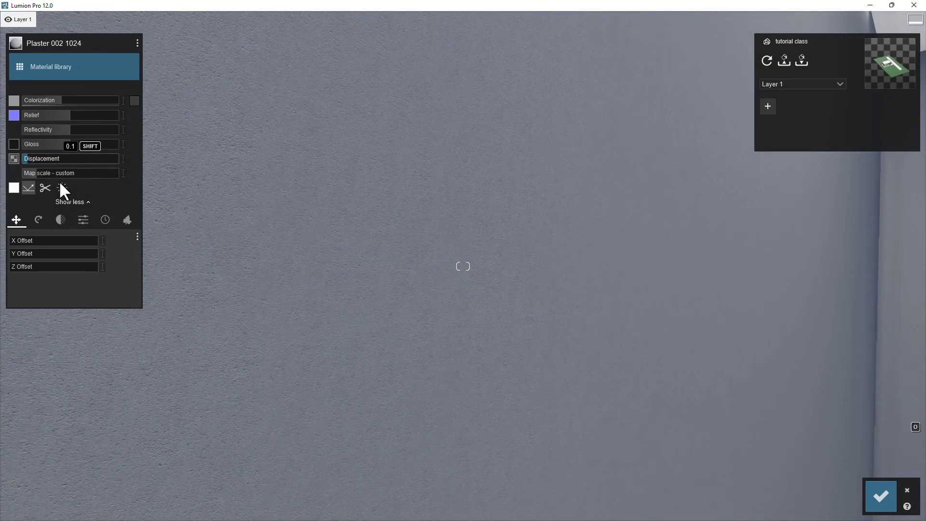
- Apply the Standard material to the horizontal slats of the front facade screen
key(s)
key(s)
right_drag(359, 260, 356, 256)
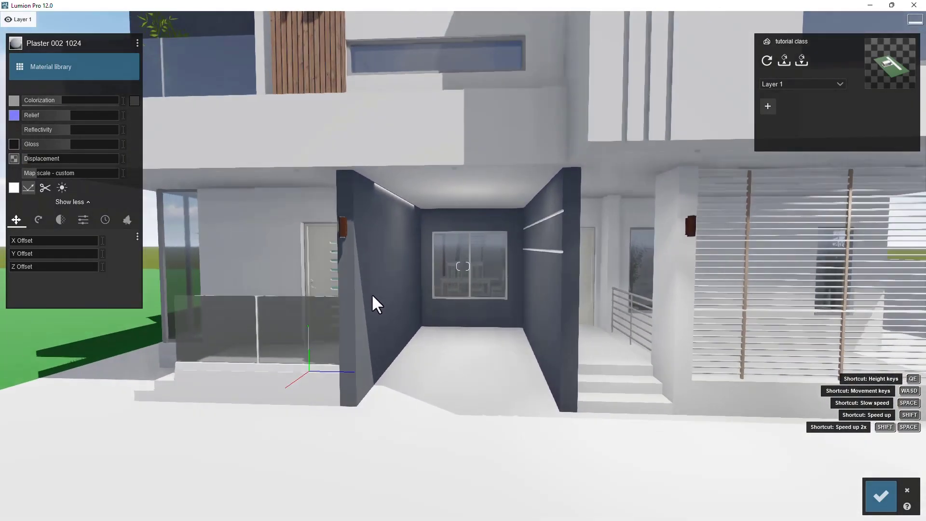
key(a)
right_drag(371, 295, 376, 267)
key(q)
key(s)
right_drag(463, 266, 540, 384)
key(d)
right_drag(685, 348, 644, 318)
key(w)
key(d)
right_drag(724, 316, 521, 277)
key(e)
key(w)
key(d)
key(w)
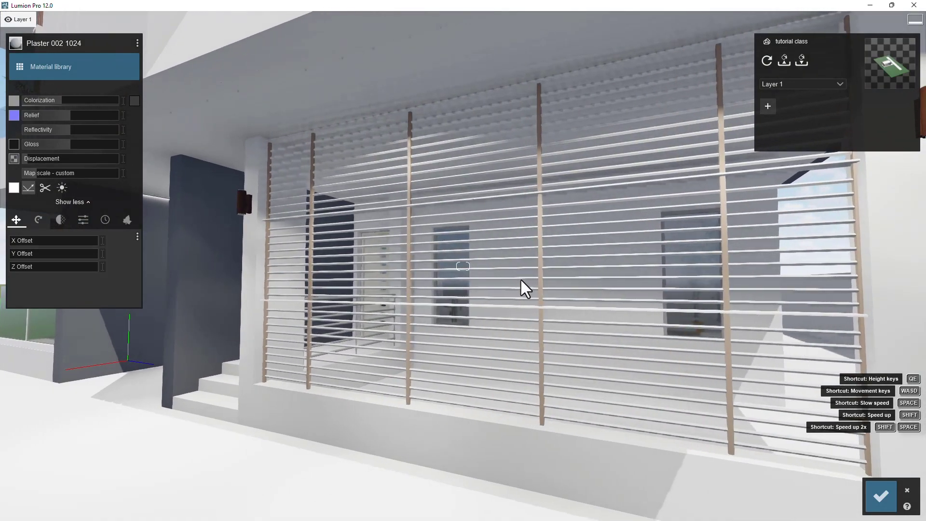
click(564, 279)
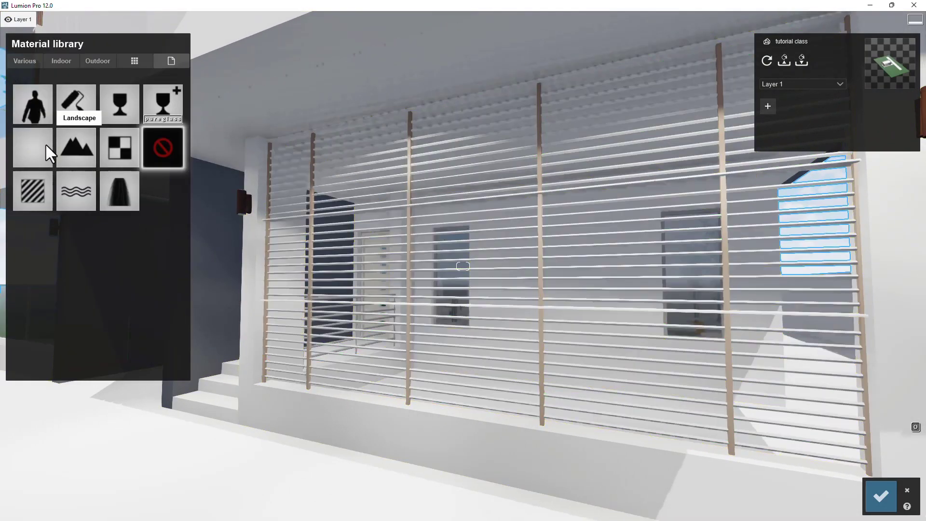
click(30, 197)
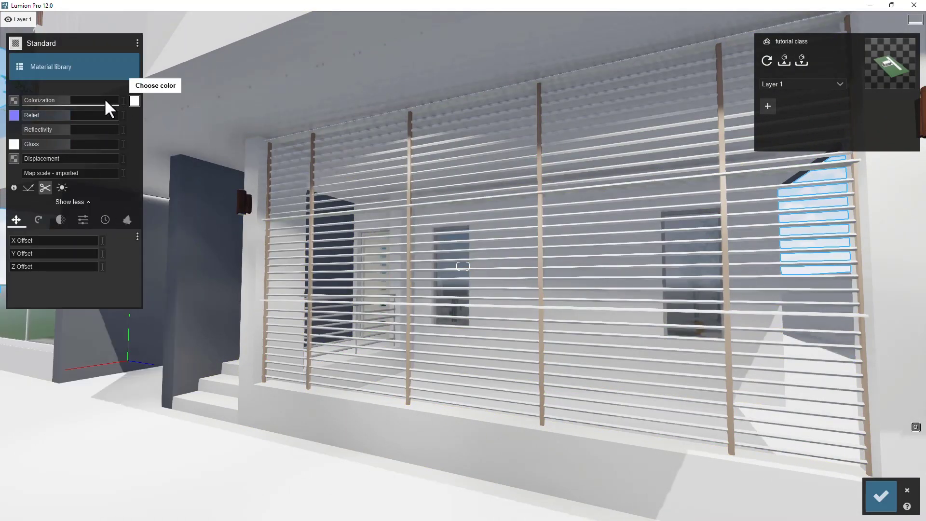
- Replace the slats' material with Aluminium from the indoor Metal category
click(75, 65)
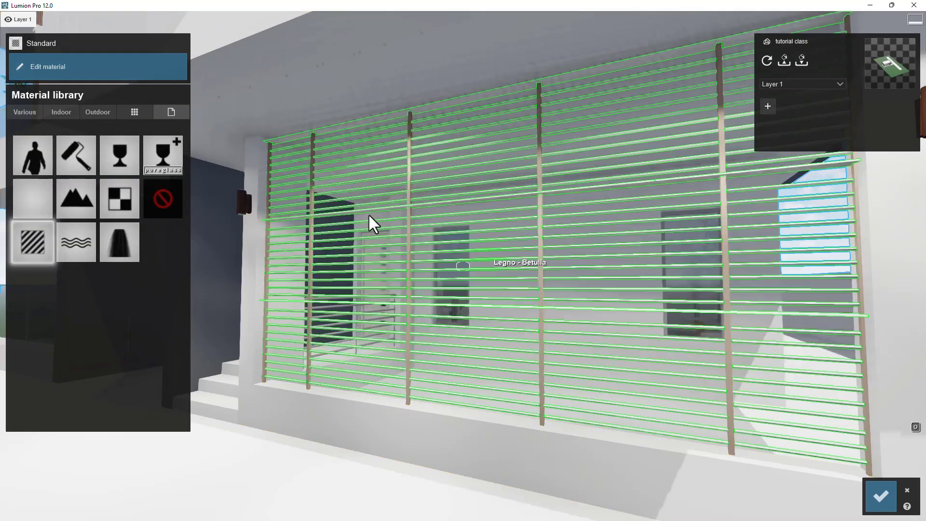
click(61, 111)
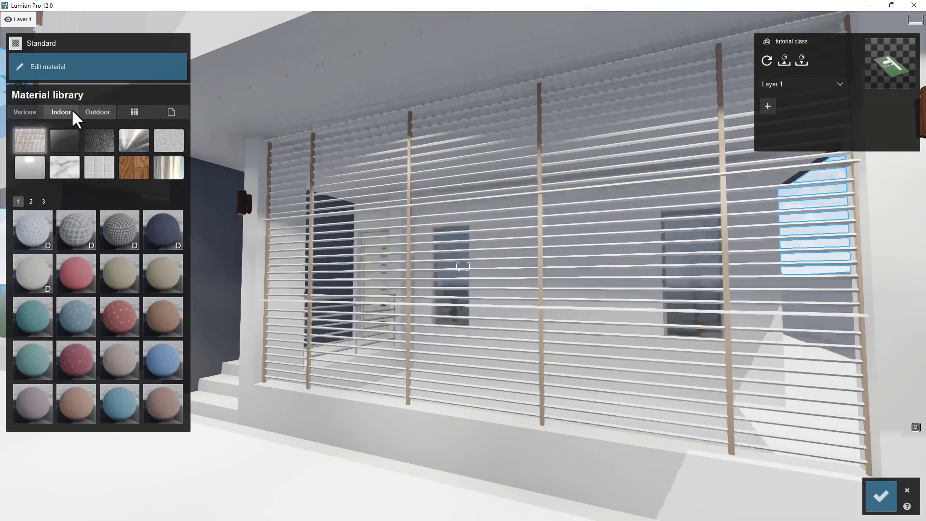
click(126, 138)
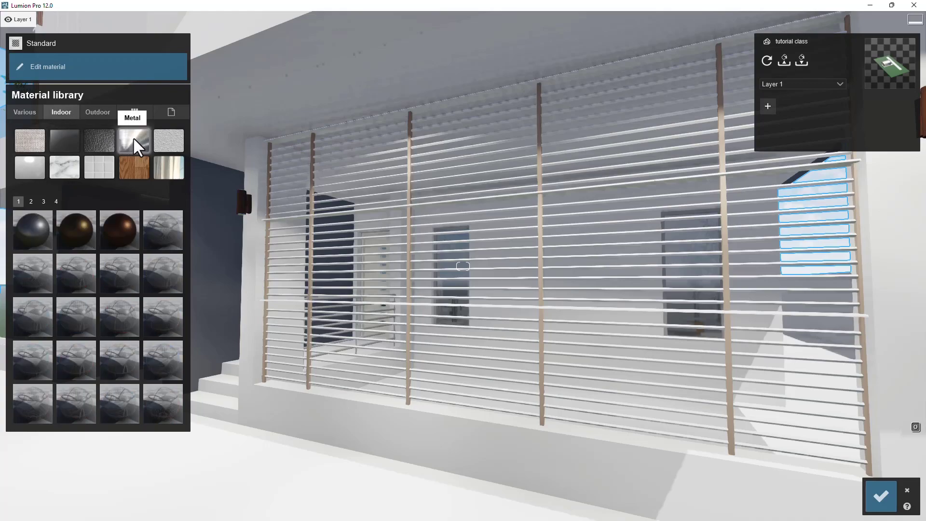
click(34, 230)
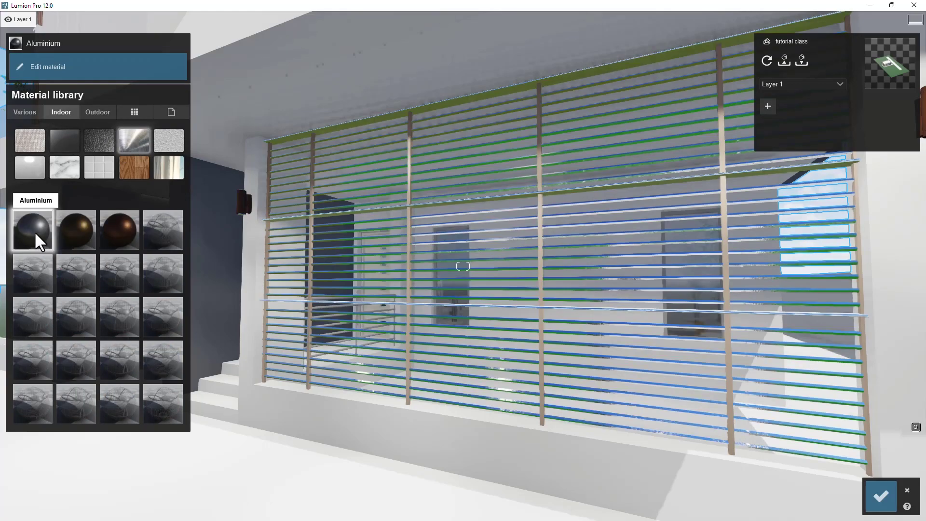
- Set the slats' aluminium color to black and lower its colorization and gloss
click(429, 228)
key(w)
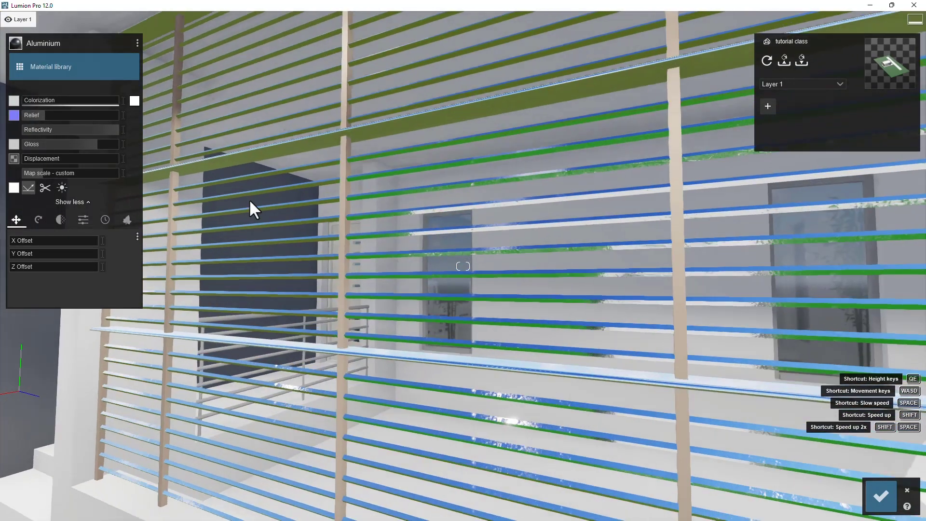
right_drag(538, 254, 401, 248)
key(w)
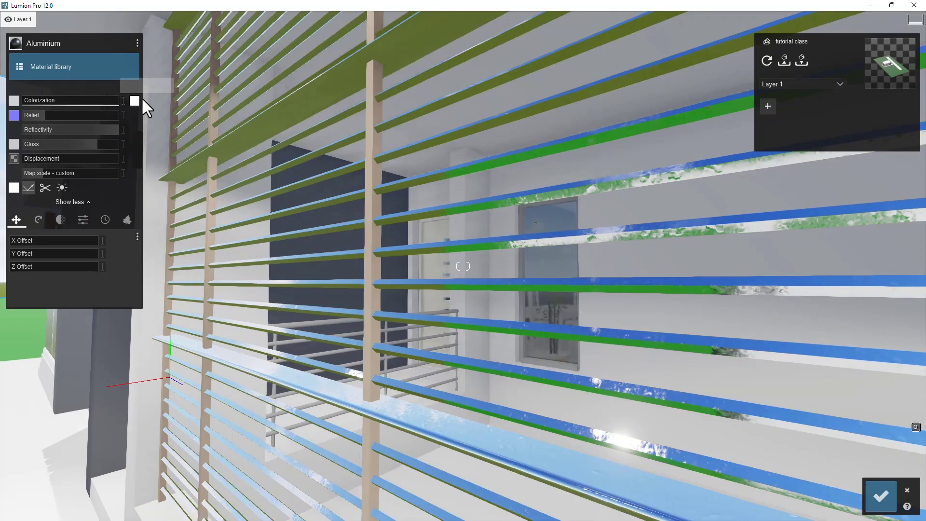
click(135, 101)
click(149, 114)
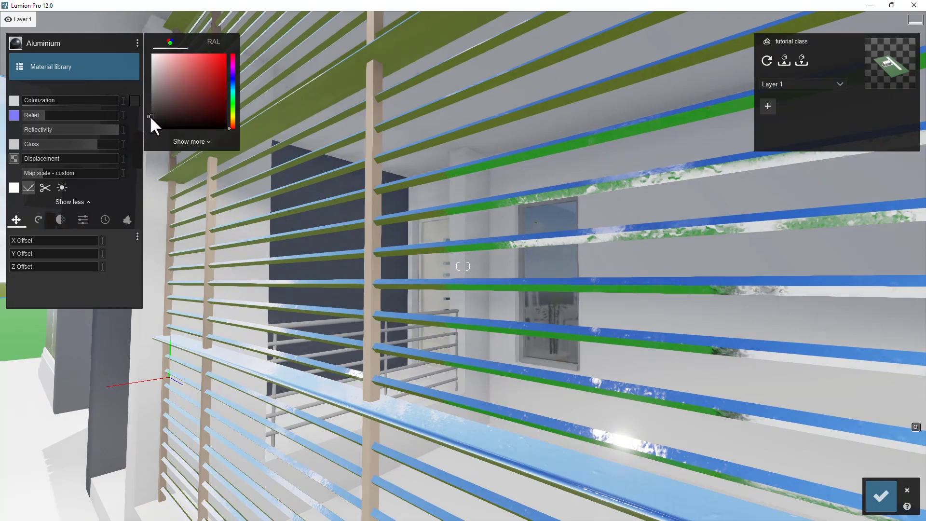
drag(54, 100, 38, 135)
drag(93, 141, 60, 145)
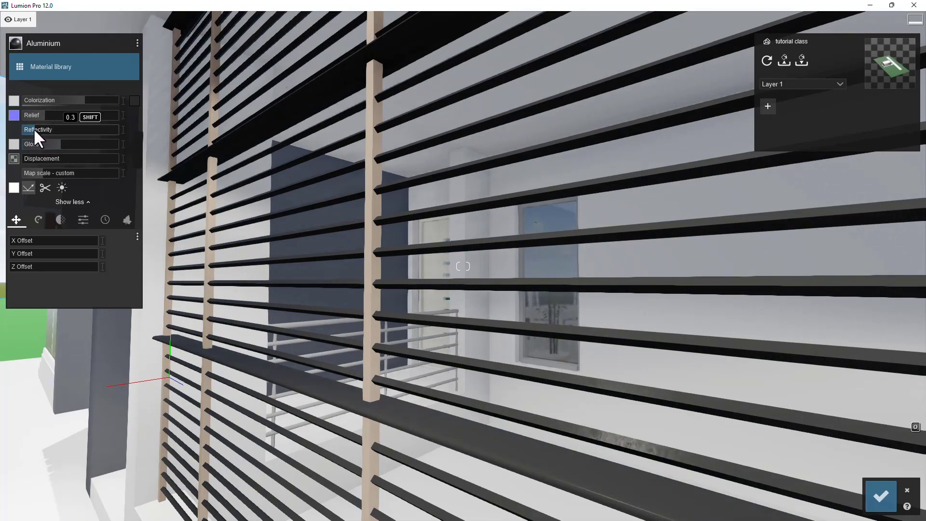
right_drag(42, 154, 144, 193)
- Apply Aluminium from the indoor Metal category to the vertical posts of the facade screen
key(s)
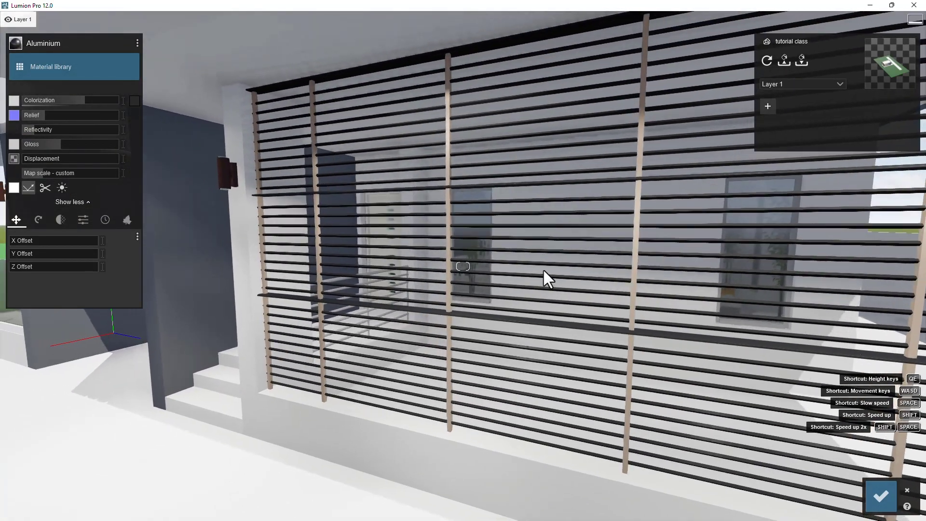
key(w)
click(453, 269)
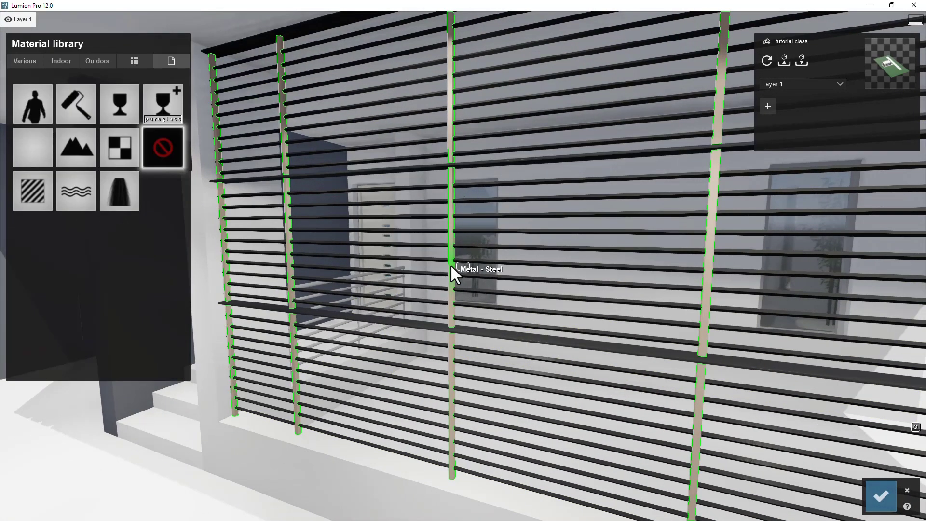
click(78, 62)
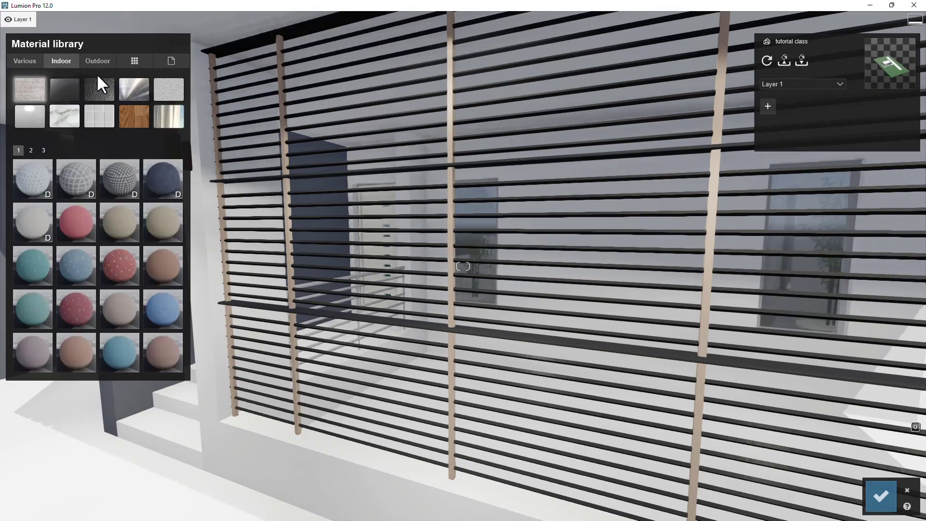
click(133, 89)
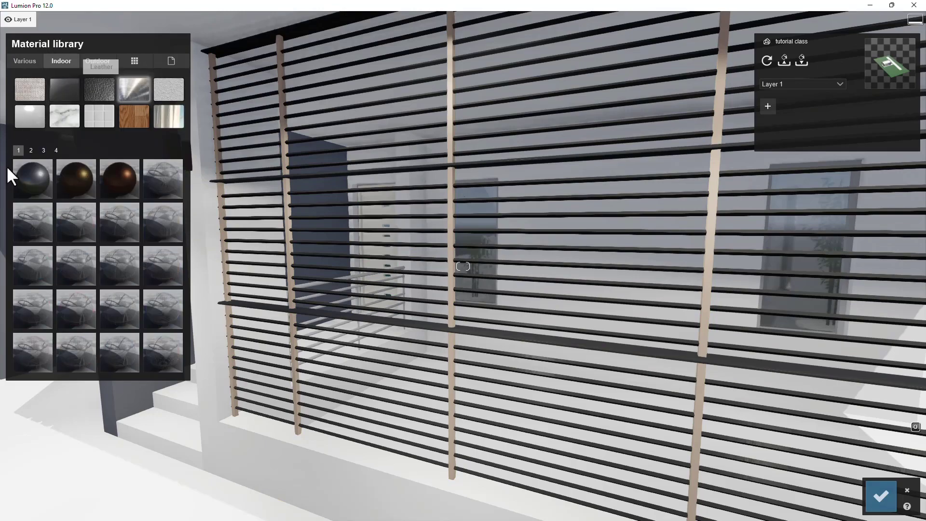
click(37, 178)
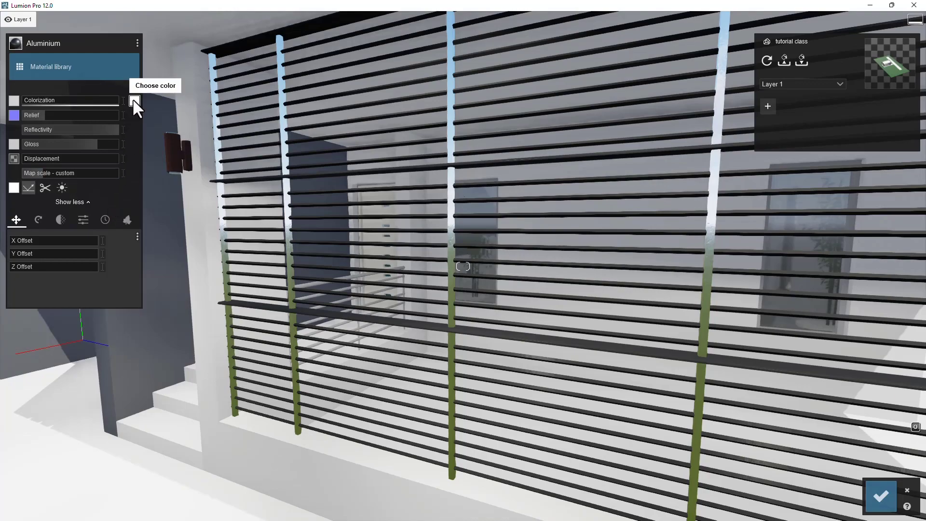
- Set the posts' aluminium color to black, lowering its reflectivity and raising its colorization
click(134, 100)
drag(158, 112, 149, 112)
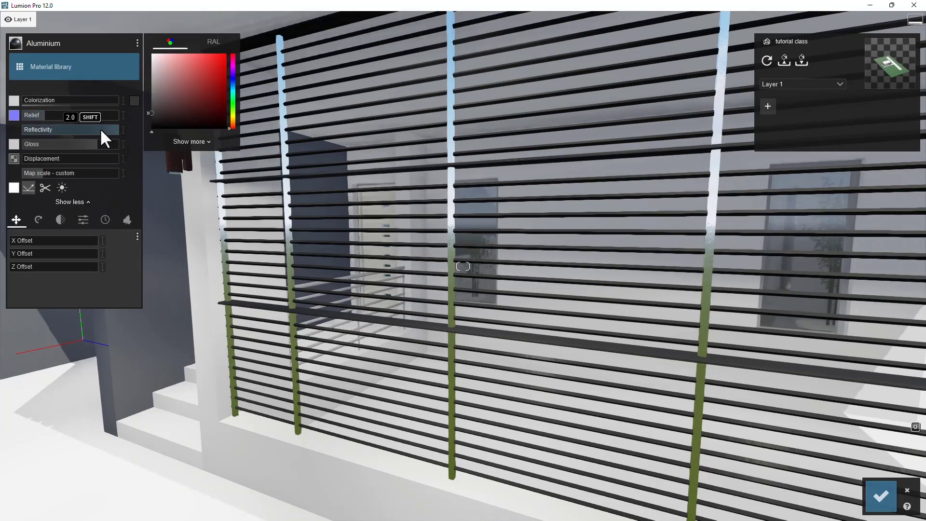
drag(69, 129, 41, 129)
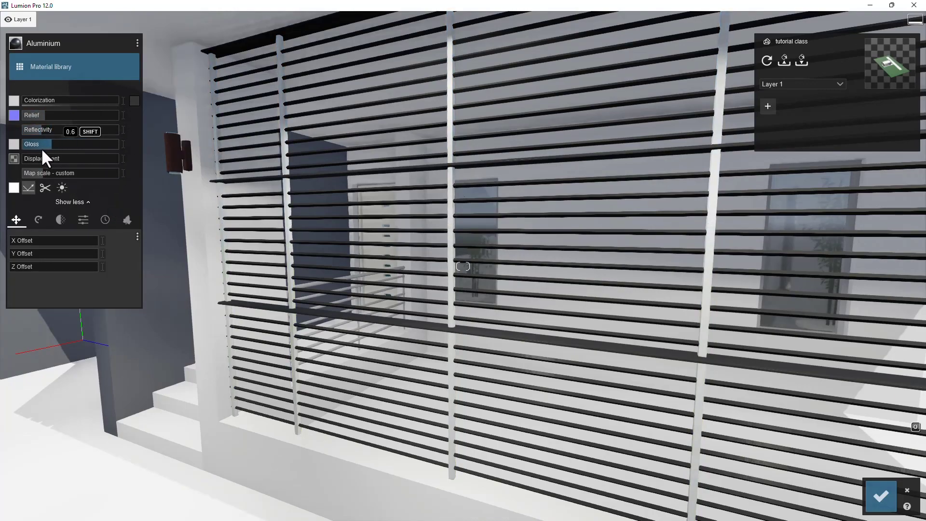
click(133, 100)
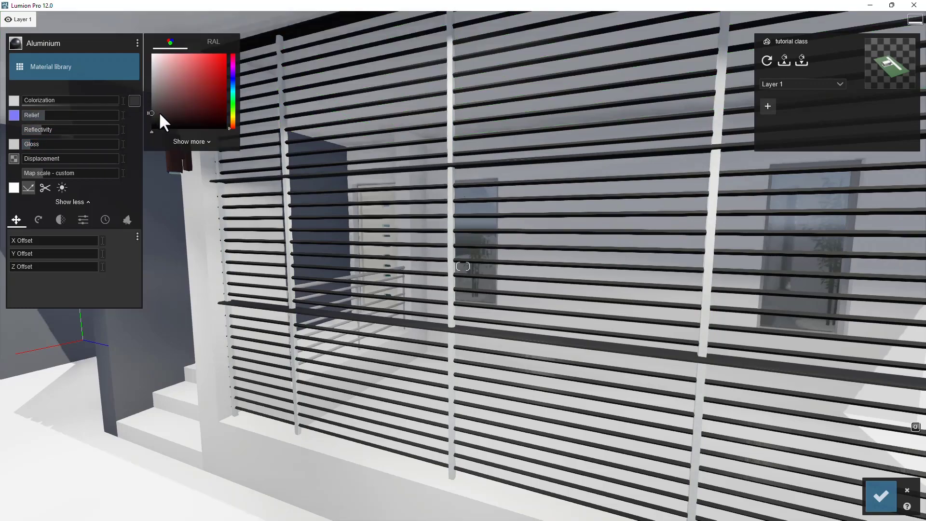
drag(30, 100, 97, 98)
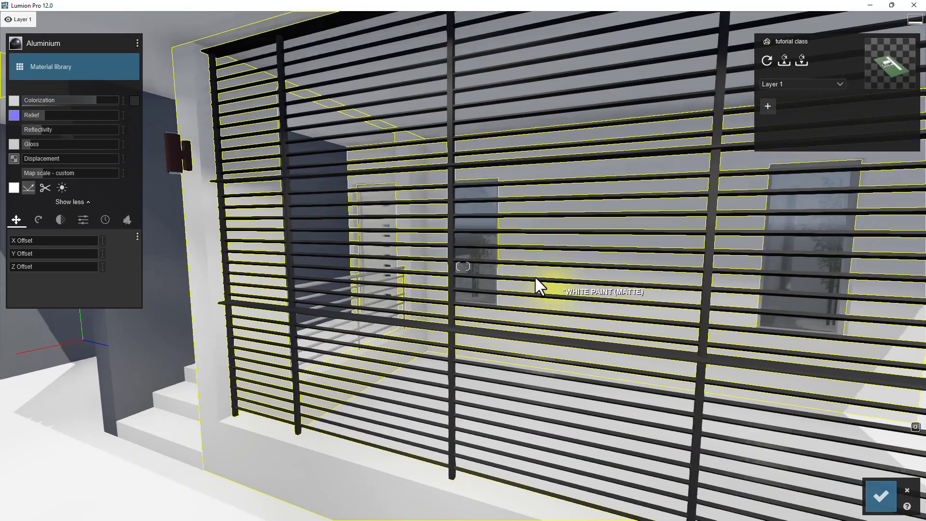
- Copy the aluminium material settings and paste them between the horizontal slats and the vertical posts
key(s)
right_drag(541, 263, 436, 308)
key(w)
key(s)
key(d)
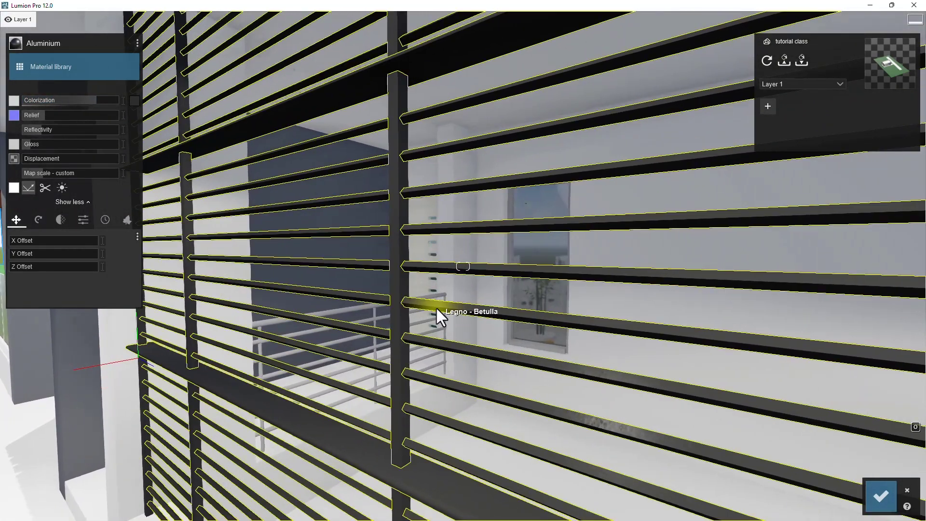
click(437, 309)
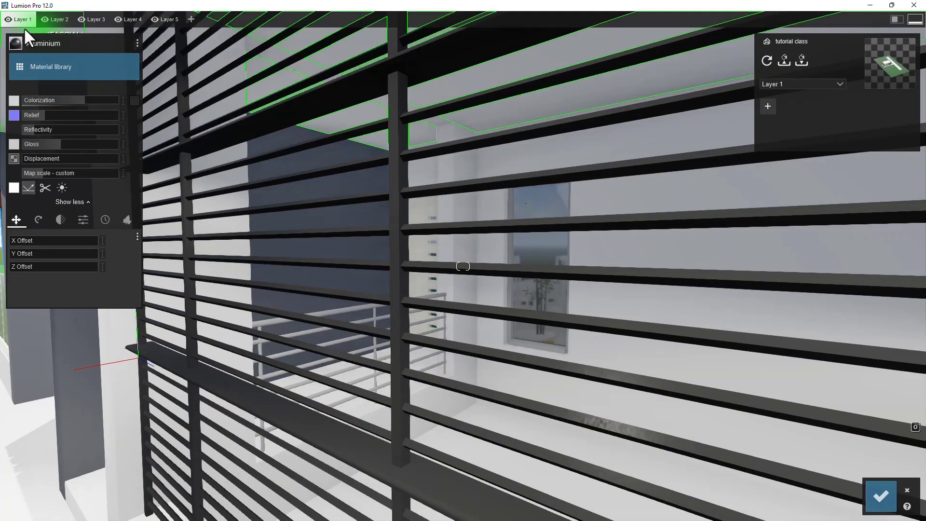
click(137, 42)
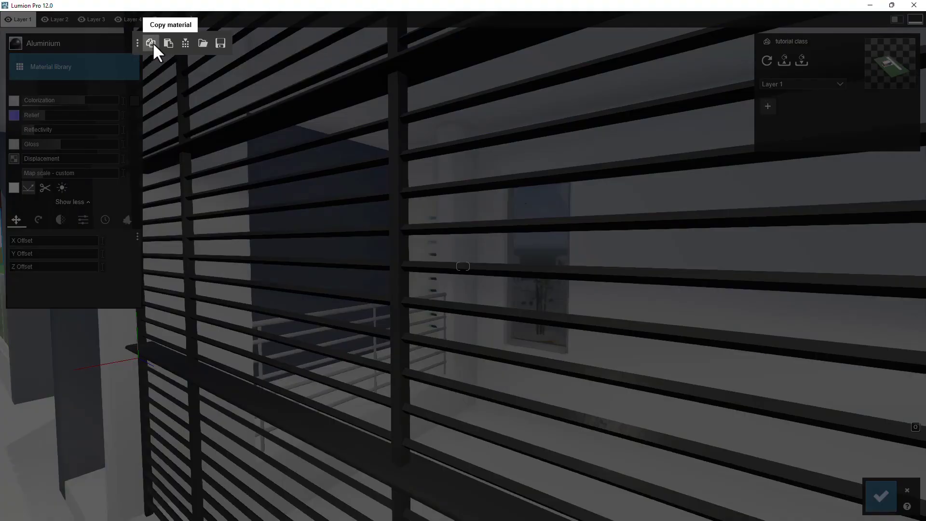
click(151, 43)
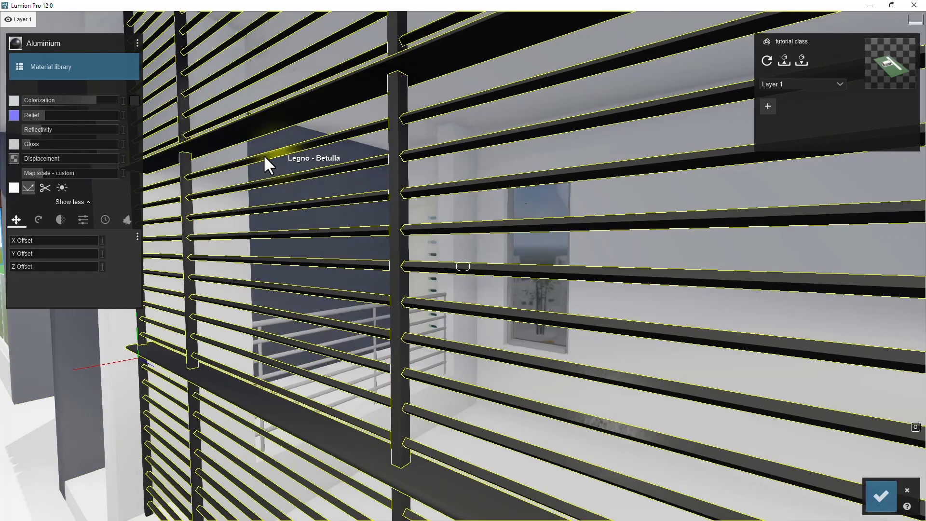
click(137, 42)
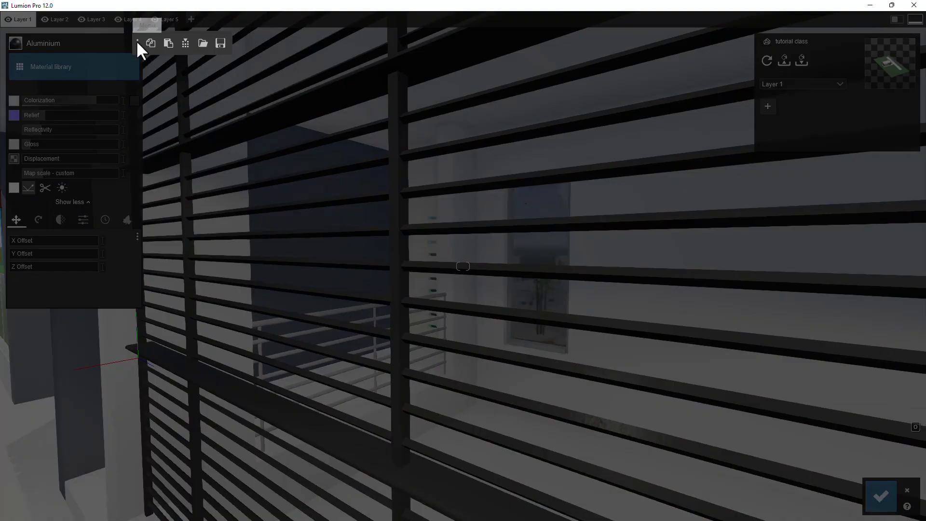
click(168, 43)
- Apply the Standard material to the wall lamp's bronze body and lower its gloss
right_drag(292, 218, 434, 348)
key(s)
key(s)
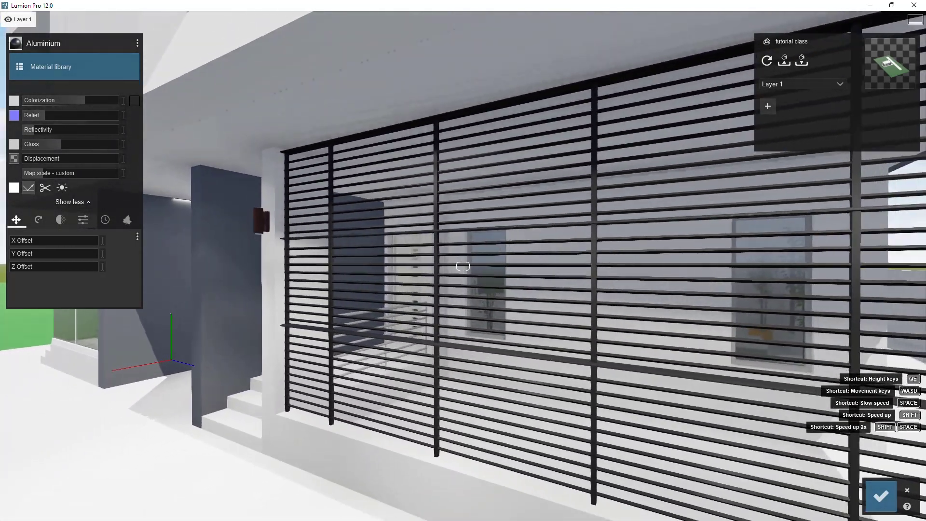
key(s)
right_drag(450, 301, 624, 340)
key(d)
key(w)
right_drag(540, 188, 478, 196)
key(w)
key(d)
click(522, 248)
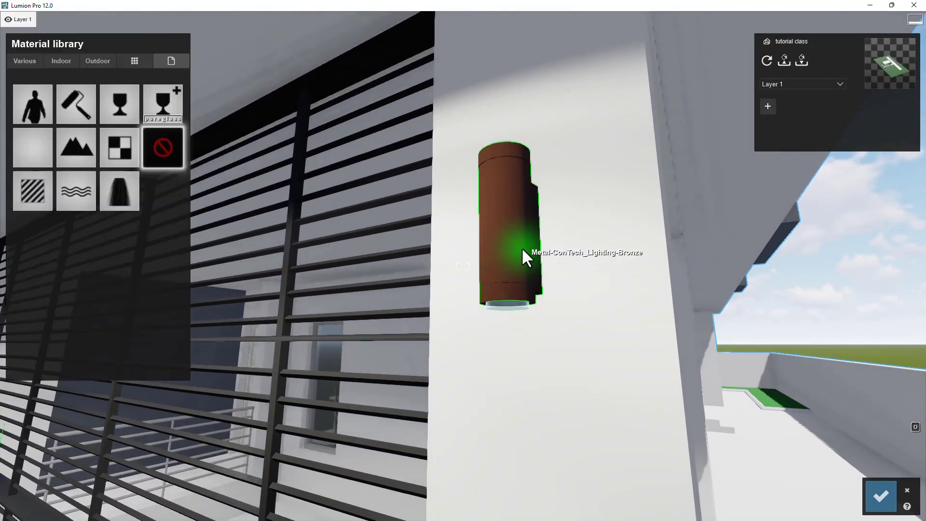
click(32, 150)
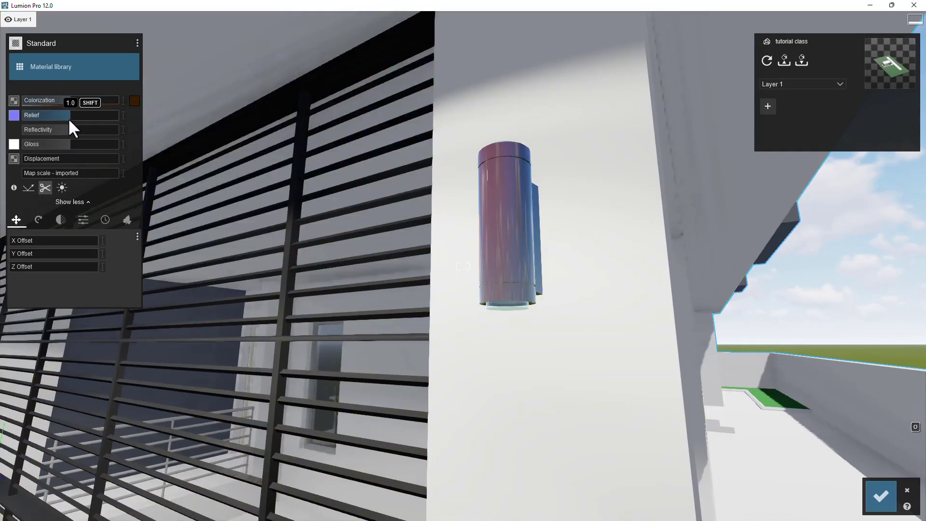
mouse_move(65, 129)
mouse_down()
mouse_move(51, 132)
mouse_move(65, 143)
mouse_move(57, 146)
mouse_up()
key(e)
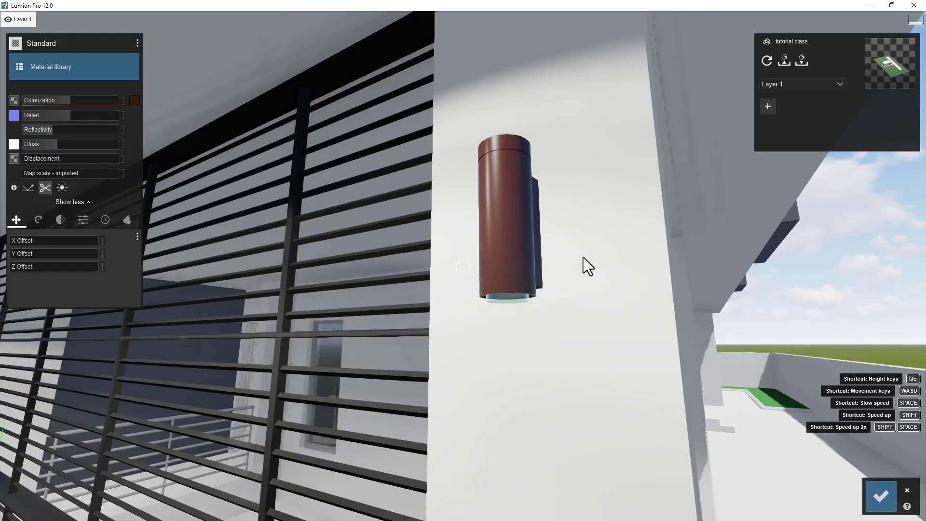
key(q)
key(e)
key(d)
right_drag(560, 265, 485, 318)
key(e)
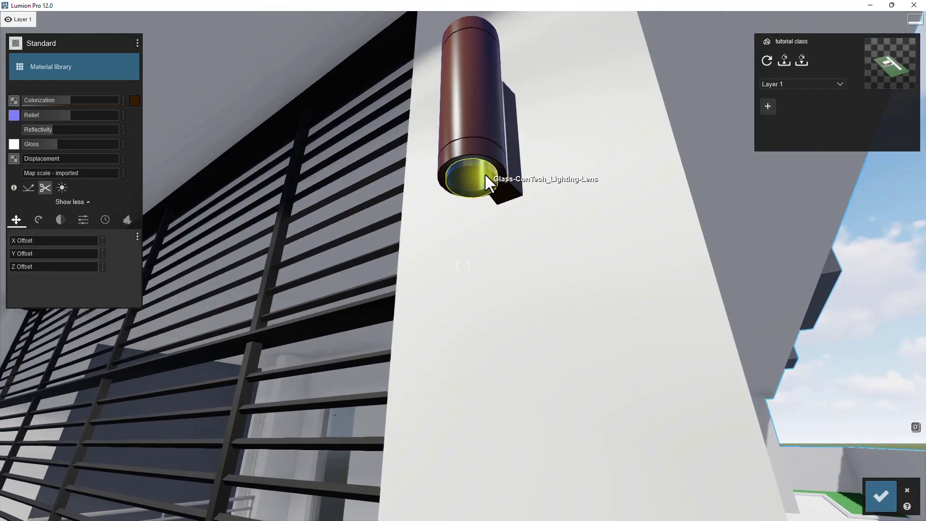
- Replace the wall lamp lens's glass material with the Standard material
click(484, 176)
key(q)
key(q)
right_drag(507, 170, 509, 198)
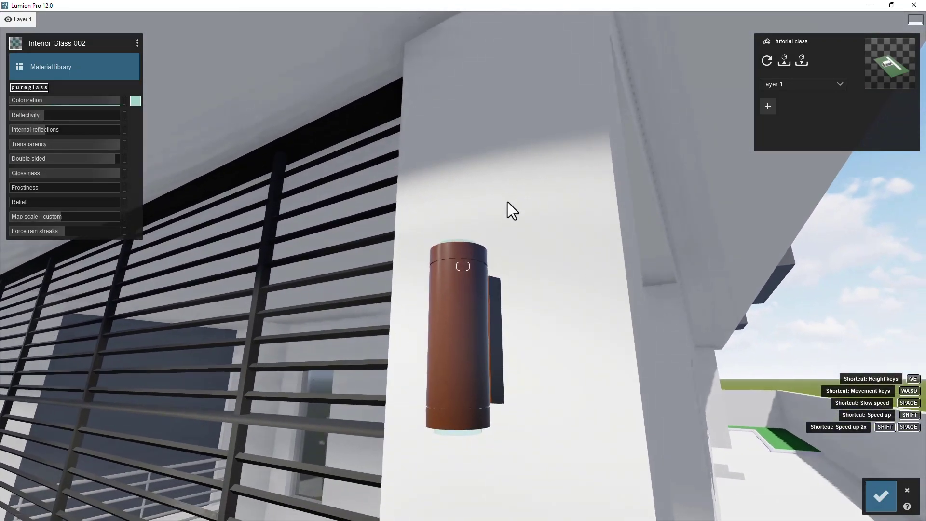
key(q)
key(e)
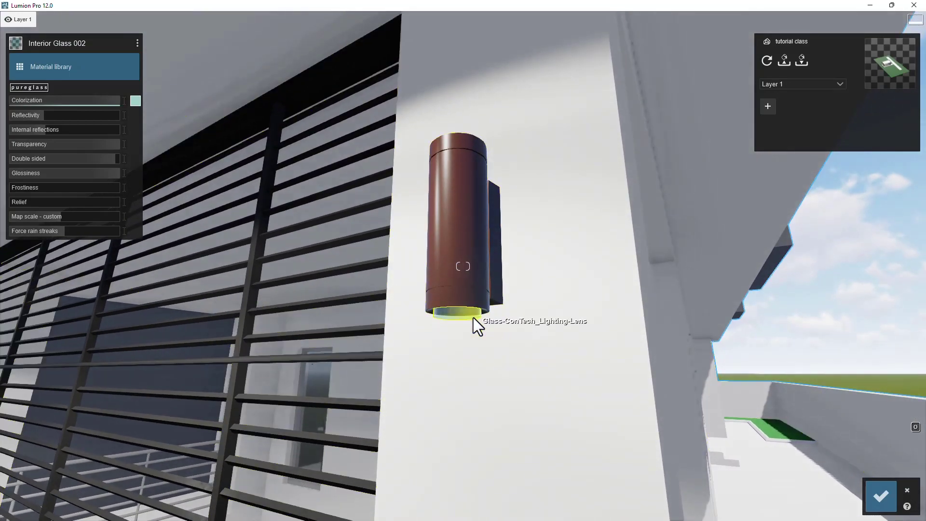
click(87, 68)
click(171, 112)
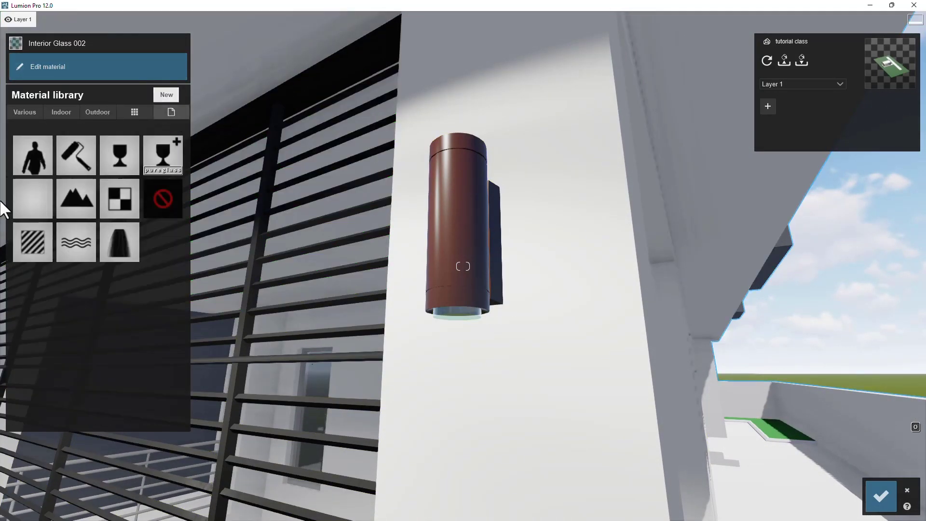
click(36, 250)
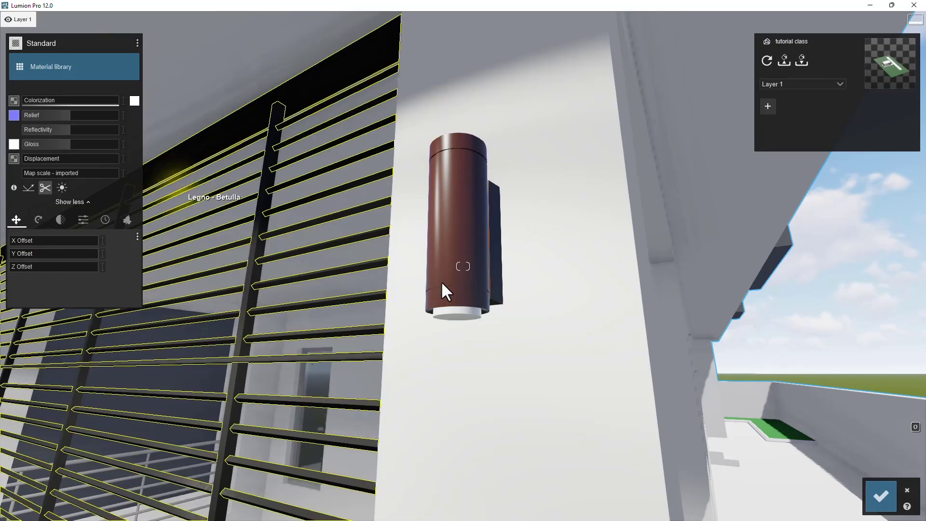
- Give the lamp lens a pale warm yellow colorization and raise its emissive setting so it glows
click(135, 100)
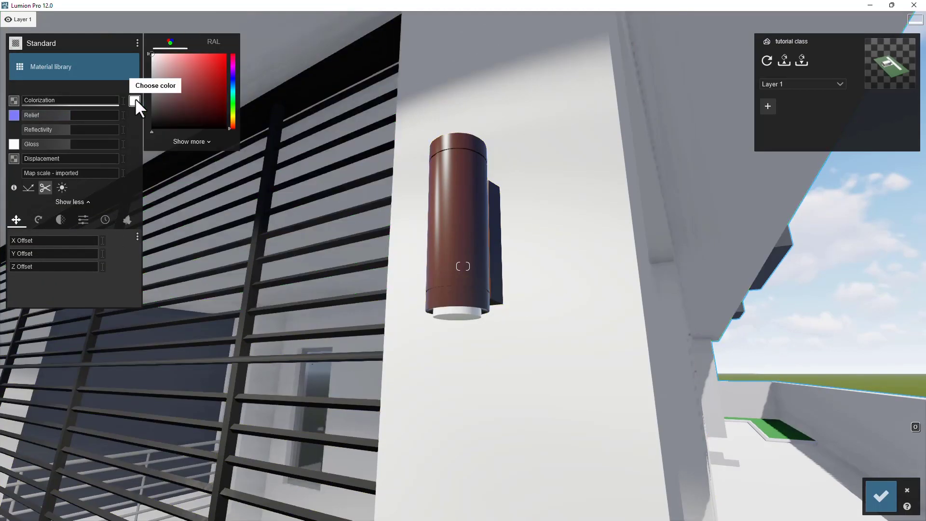
click(231, 119)
click(212, 54)
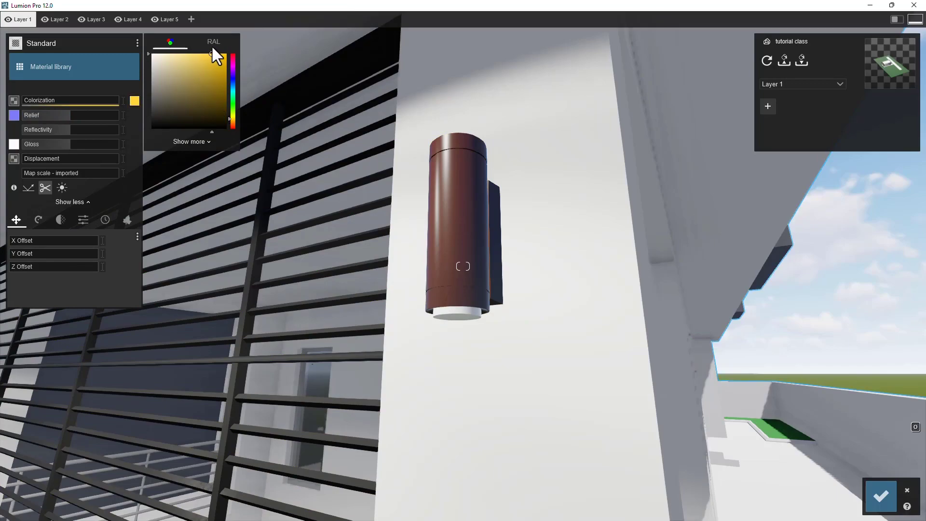
click(182, 54)
drag(61, 101, 119, 99)
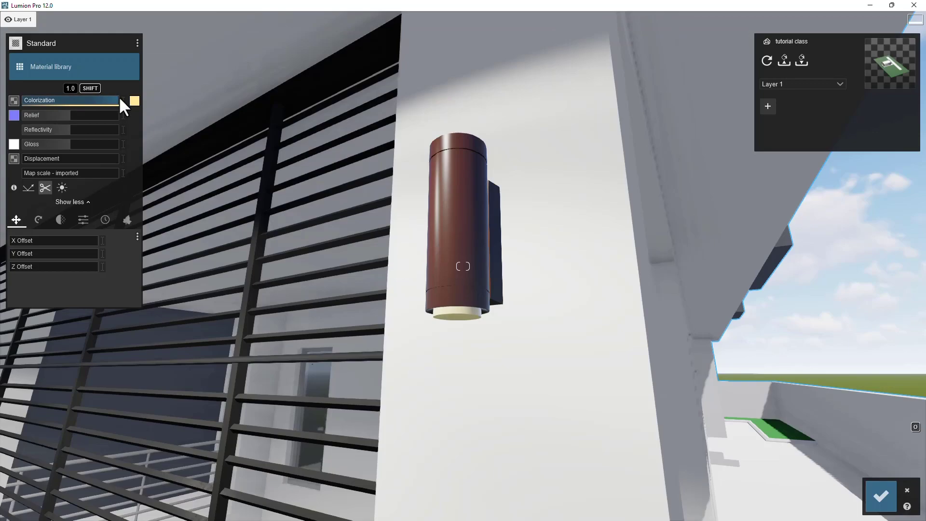
click(83, 218)
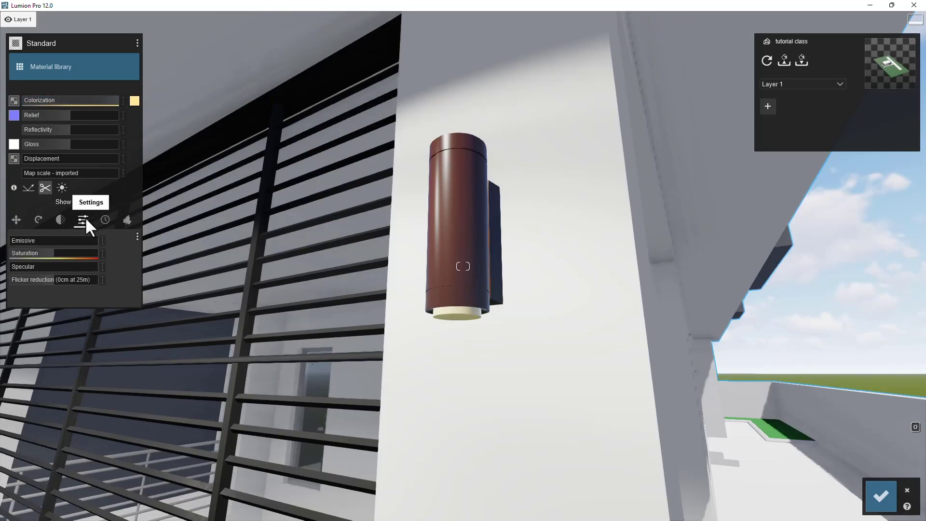
drag(24, 240, 41, 242)
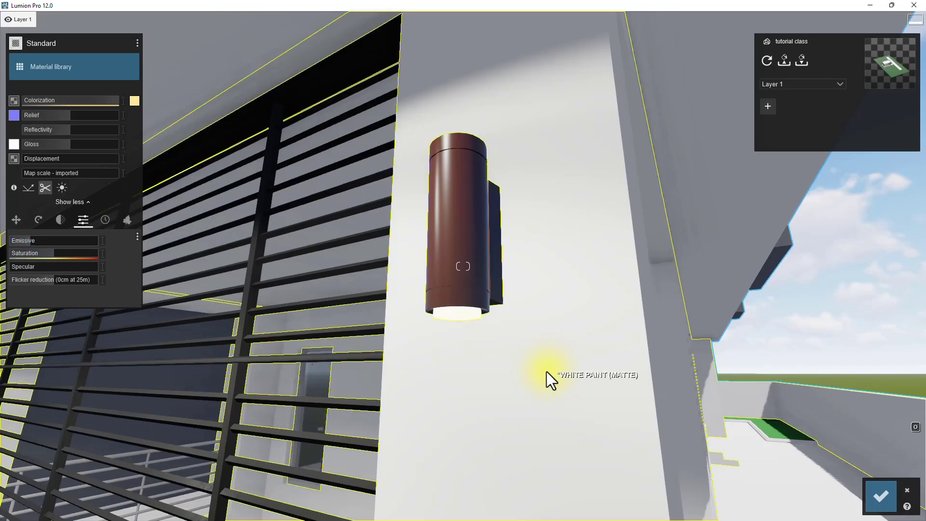
- Apply the Standard material to the entrance door and color it black
key(q)
right_drag(542, 331, 541, 362)
key(w)
key(e)
right_drag(492, 425, 463, 328)
key(q)
right_drag(465, 149, 466, 265)
right_drag(452, 164, 451, 213)
key(w)
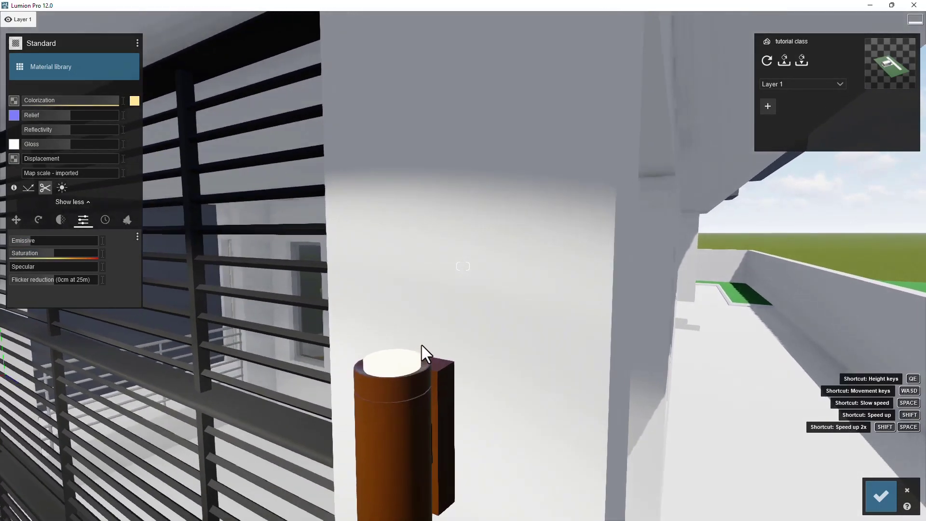
key(s)
key(a)
right_drag(348, 366, 288, 294)
key(s)
key(s)
key(e)
key(a)
key(s)
key(s)
key(a)
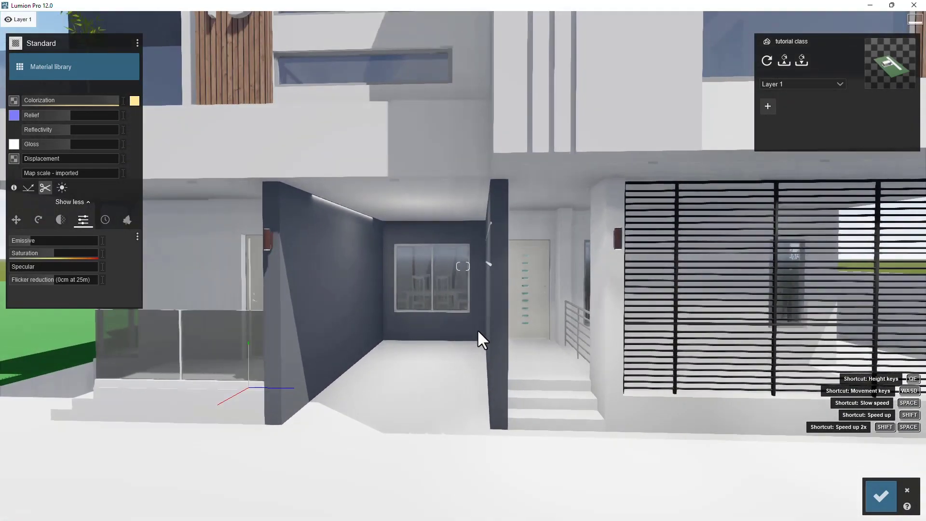
key(d)
key(d)
key(a)
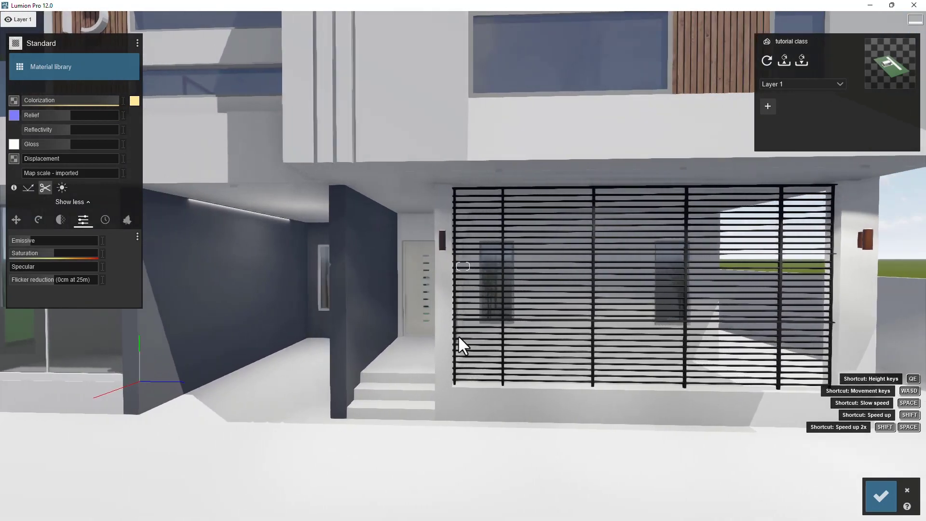
key(w)
key(w)
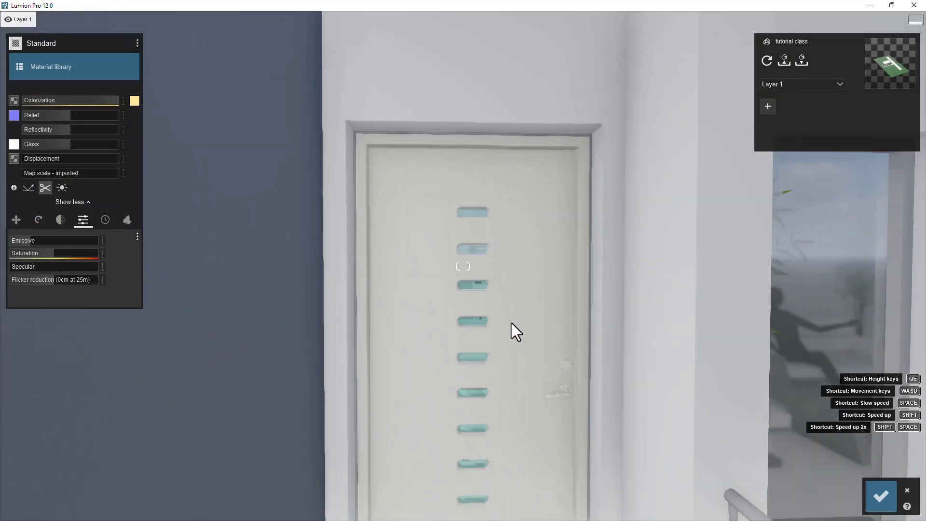
click(529, 316)
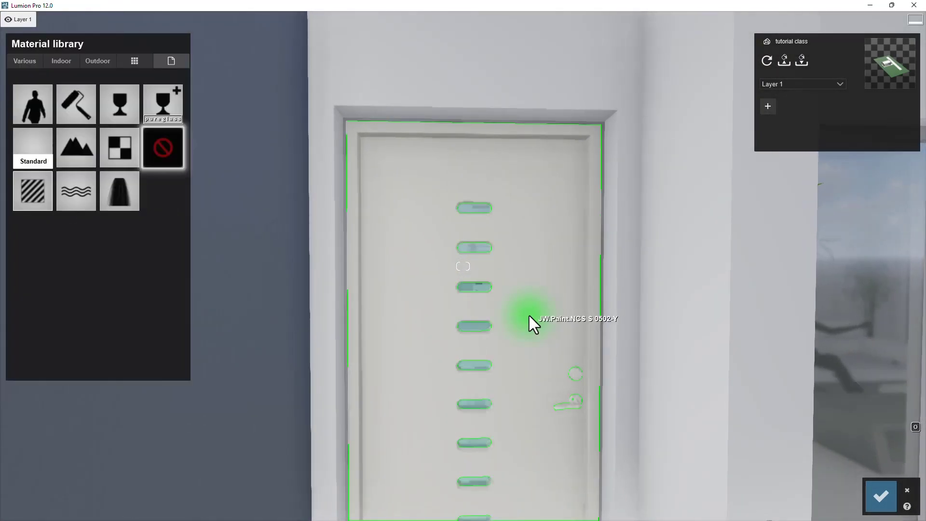
click(30, 194)
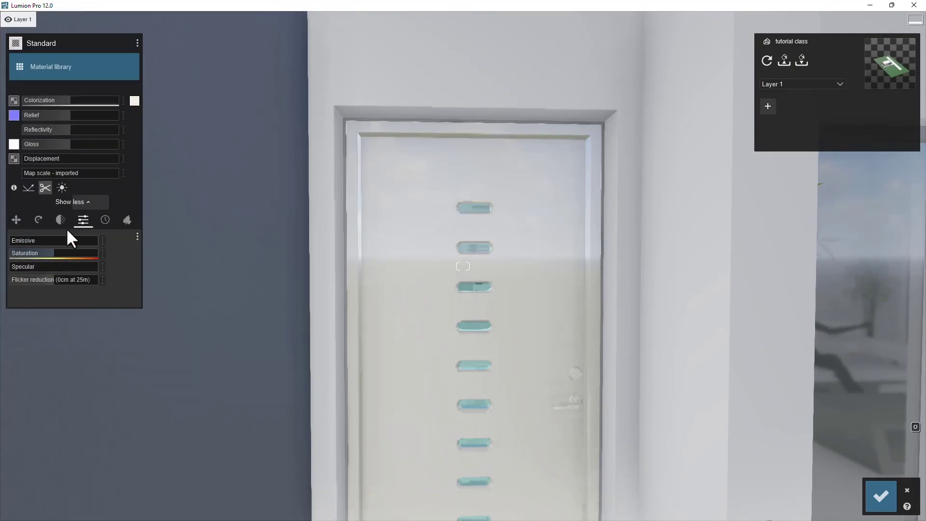
click(133, 102)
click(148, 116)
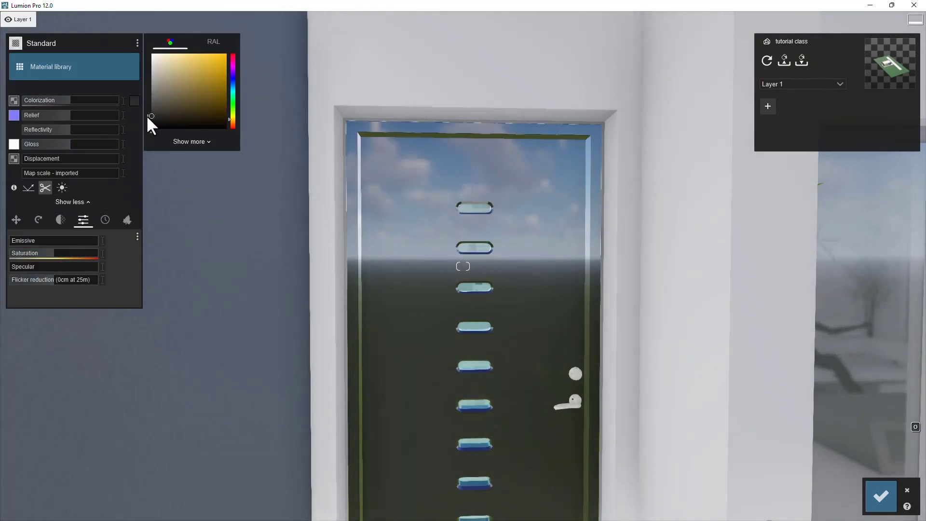
drag(79, 99, 128, 99)
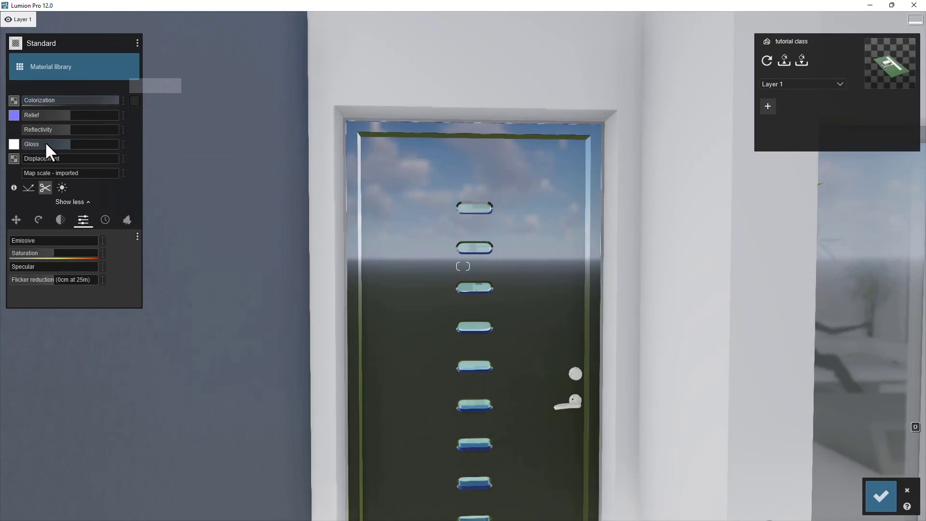
- Lower the door material's reflectivity and gloss
click(59, 143)
drag(60, 129, 41, 130)
click(34, 129)
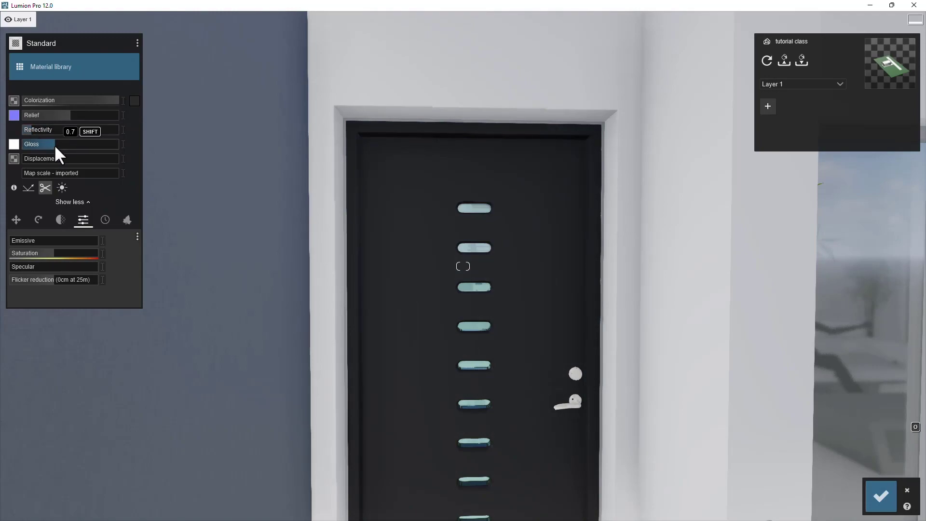
drag(57, 143, 58, 143)
- Recolor the door's glass panes light blue and reduce their colorization
key(s)
right_drag(460, 388, 502, 480)
key(w)
key(w)
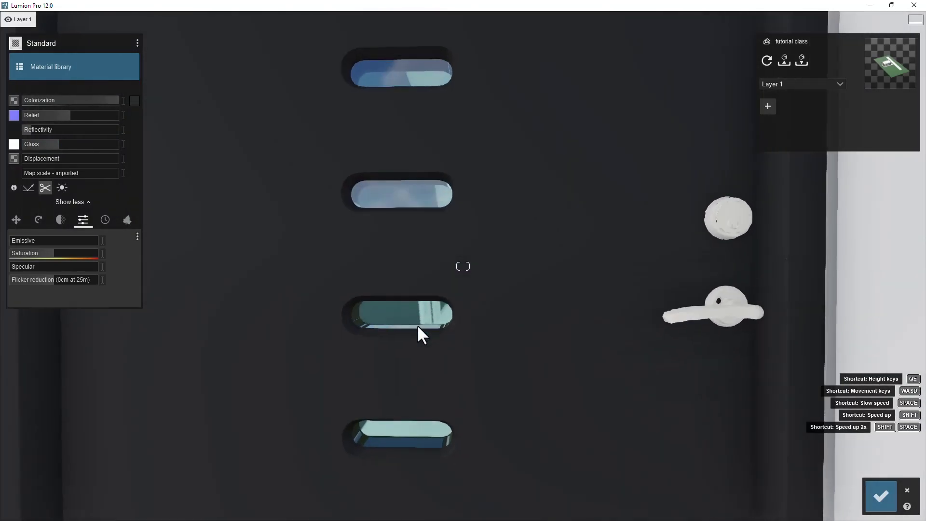
key(w)
middle_drag(413, 323, 440, 302)
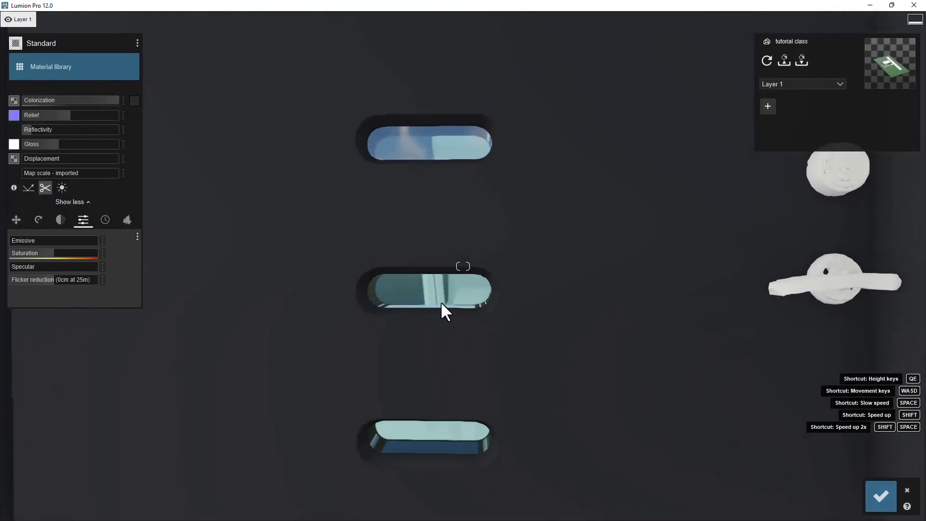
key(s)
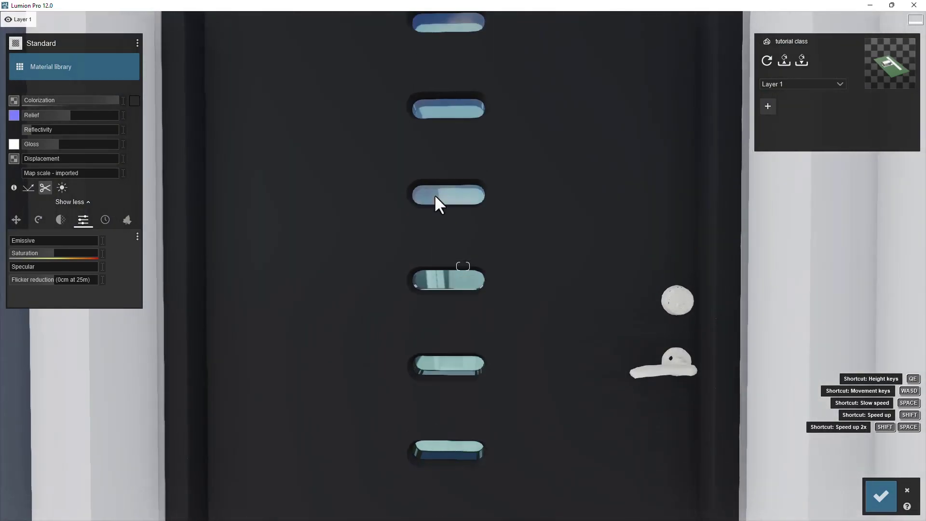
key(w)
click(453, 203)
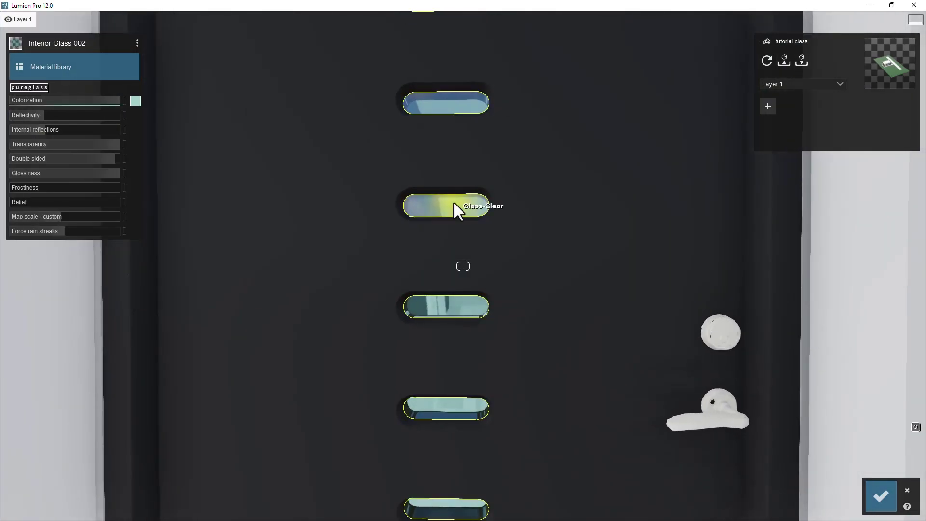
click(135, 101)
click(152, 115)
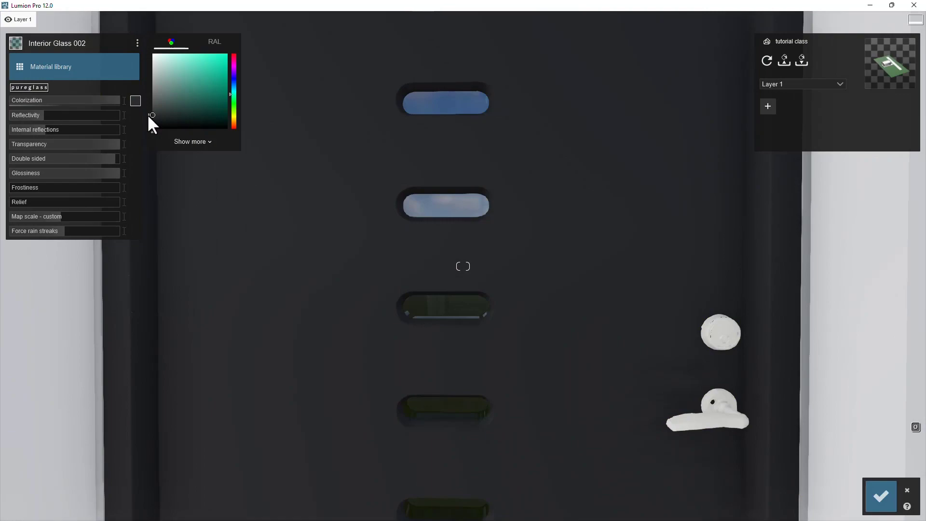
drag(112, 98, 72, 99)
click(136, 101)
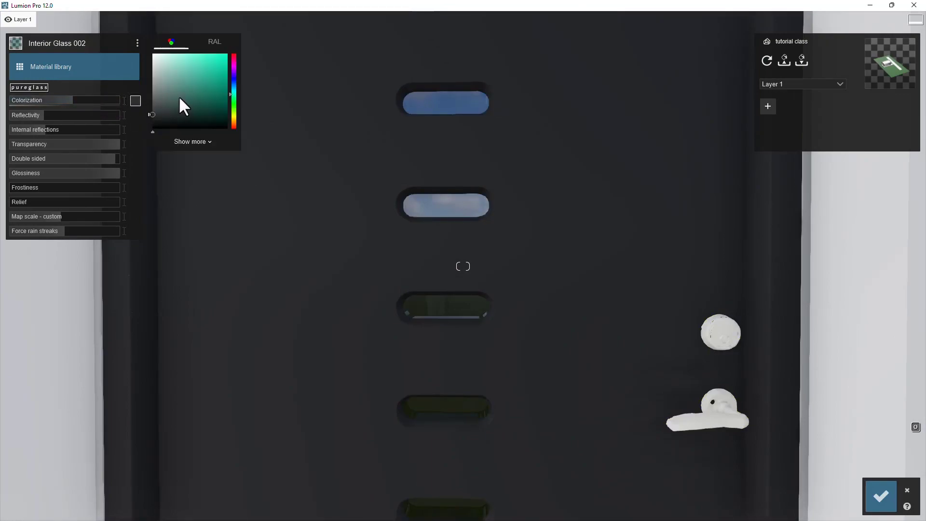
click(234, 88)
click(227, 55)
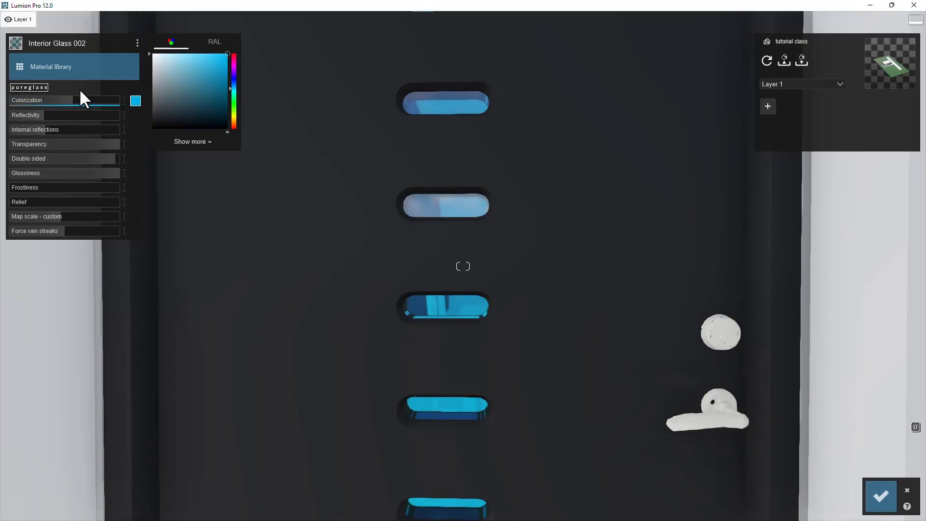
drag(190, 62, 177, 54)
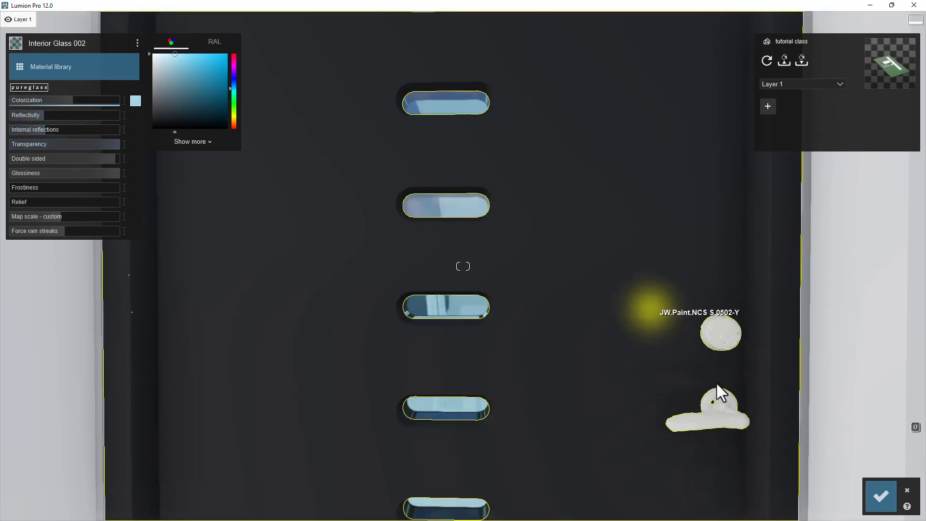
- Apply Chrome from the indoor Metal materials to the door handle and knob
scroll(521, 368, down, 2)
click(599, 355)
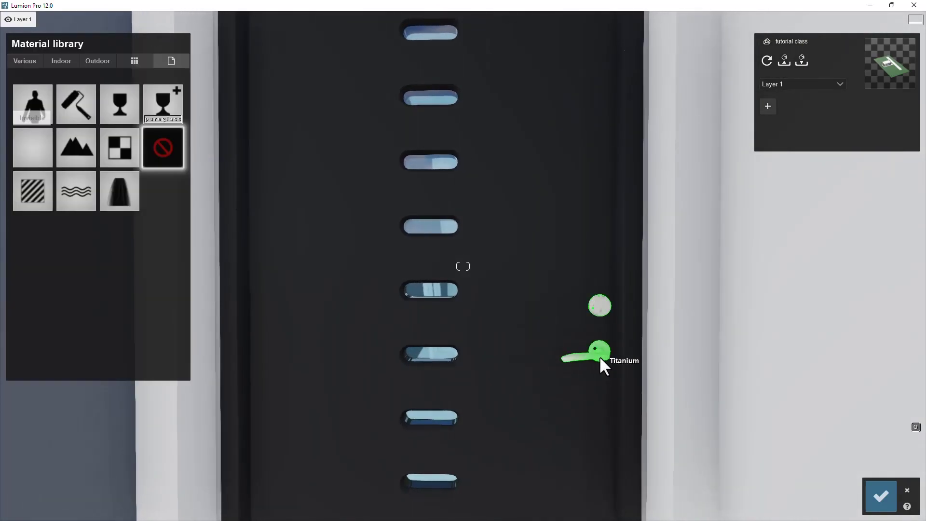
click(62, 60)
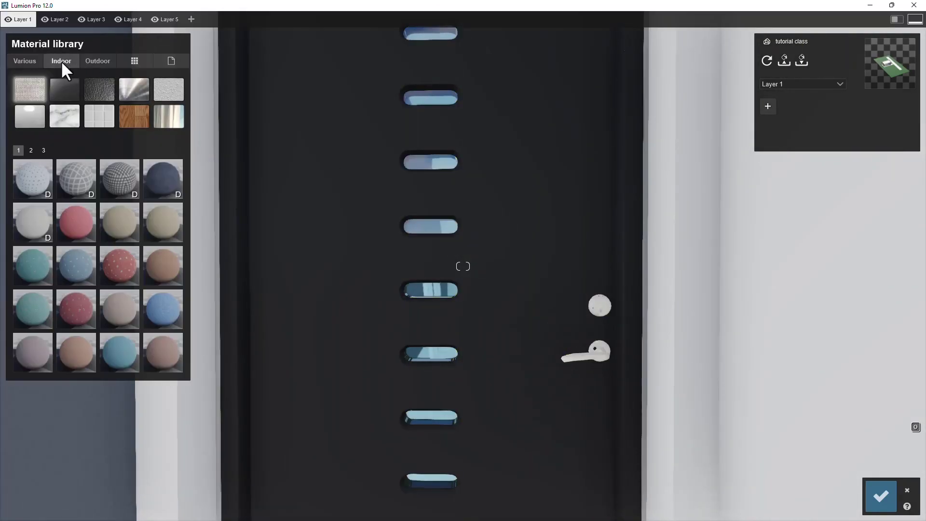
click(134, 88)
click(31, 150)
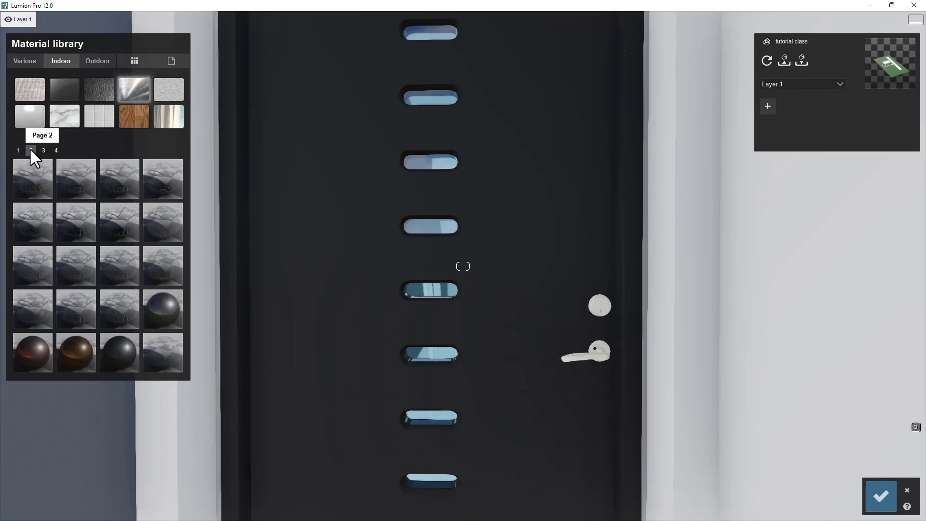
click(165, 309)
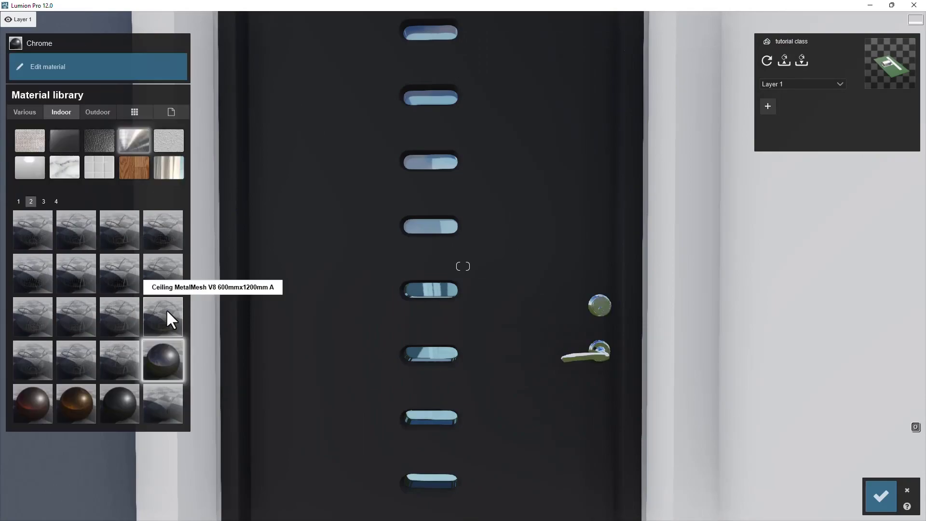
click(167, 365)
- Reduce the map scale of the chrome material on the door hardware
scroll(650, 338, up, 3)
right_drag(650, 338, 621, 342)
scroll(620, 342, up, 4)
scroll(619, 348, up, 3)
scroll(711, 382, up, 2)
right_drag(711, 381, 468, 256)
scroll(446, 290, down, 4)
scroll(475, 232, up, 3)
key(e)
key(q)
drag(43, 172, 31, 172)
right_drag(445, 386, 51, 279)
key(w)
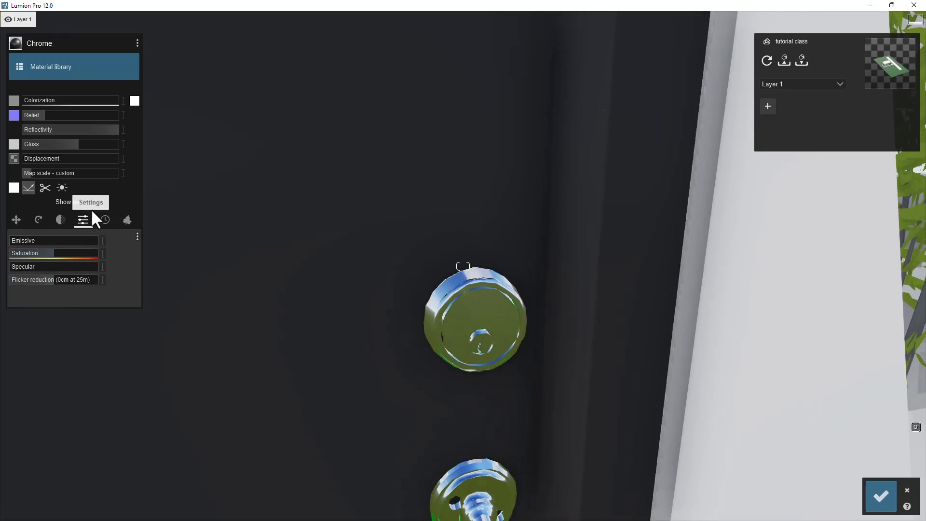
- Set the chrome material's edge weathering to its minimum
click(105, 221)
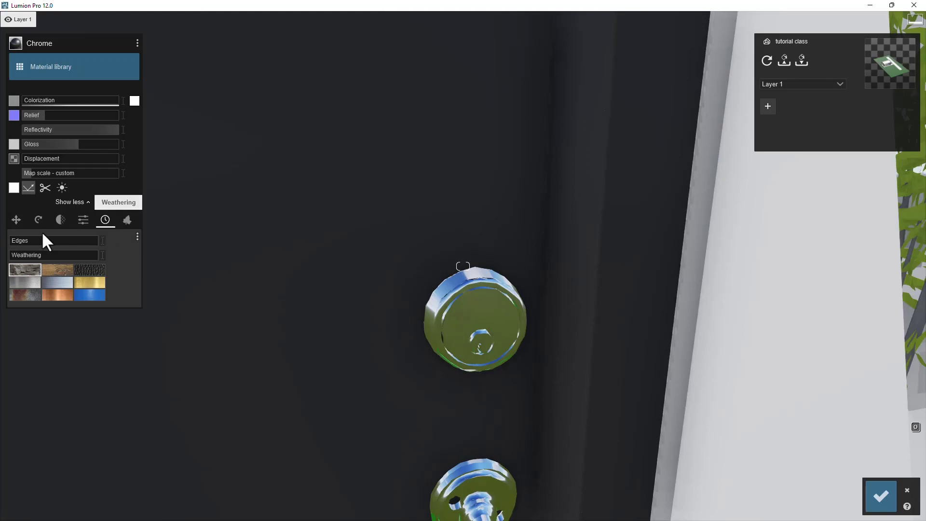
mouse_move(20, 242)
mouse_down()
mouse_move(66, 242)
mouse_move(14, 243)
mouse_up()
key(s)
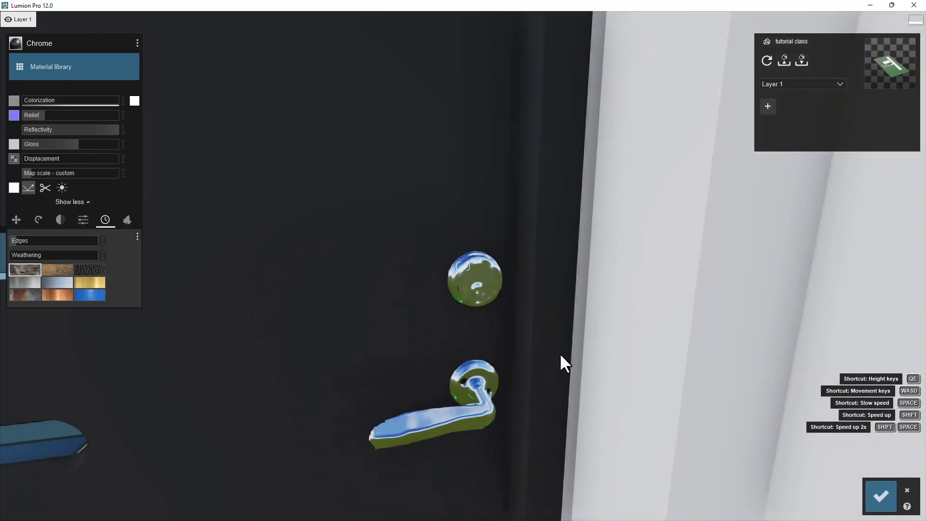
key(w)
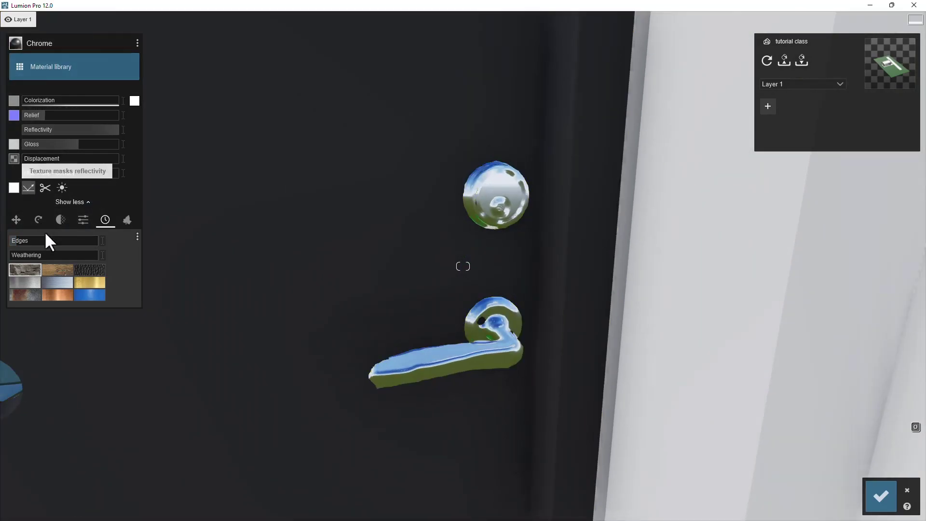
drag(16, 239, 13, 241)
key(e)
right_drag(475, 311, 488, 290)
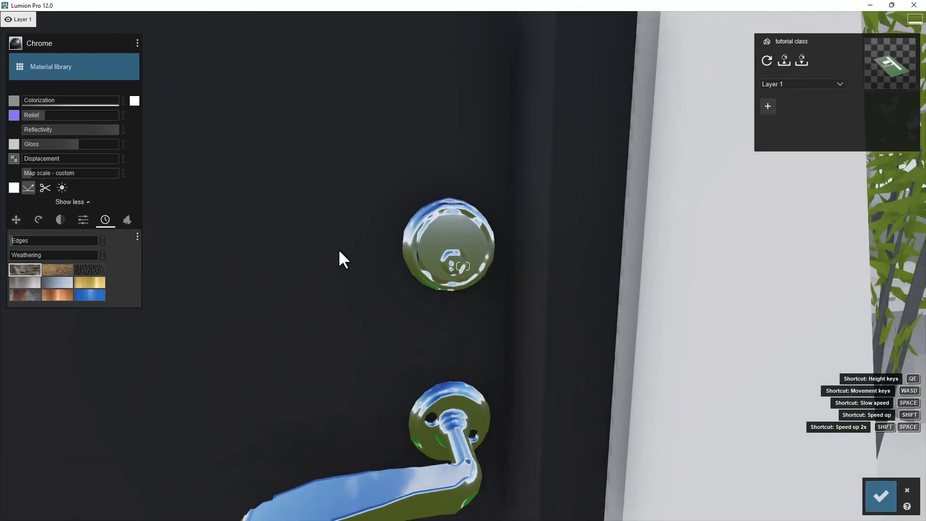
- Try adjusting the edge weathering of the white matte wall paint, returning it to 0
key(s)
key(a)
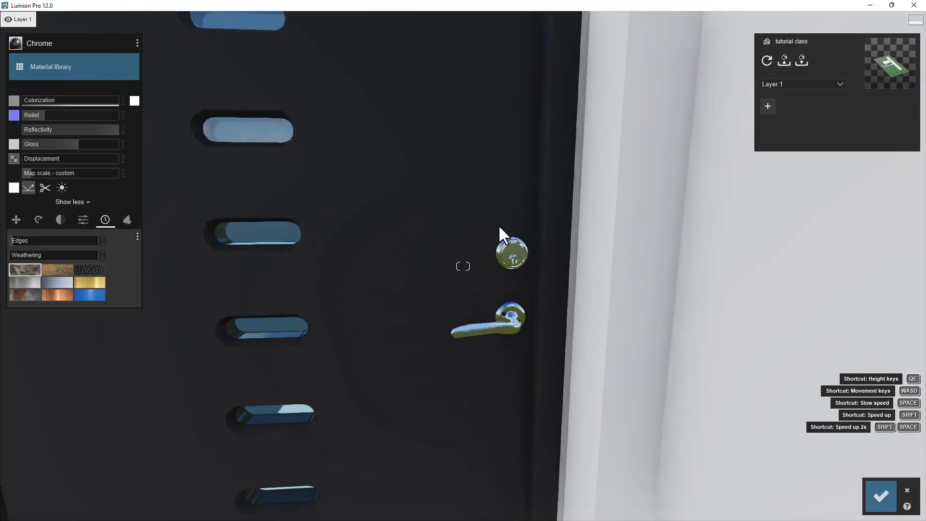
key(s)
right_drag(453, 217, 416, 0)
key(s)
key(q)
right_drag(415, 201, 415, 141)
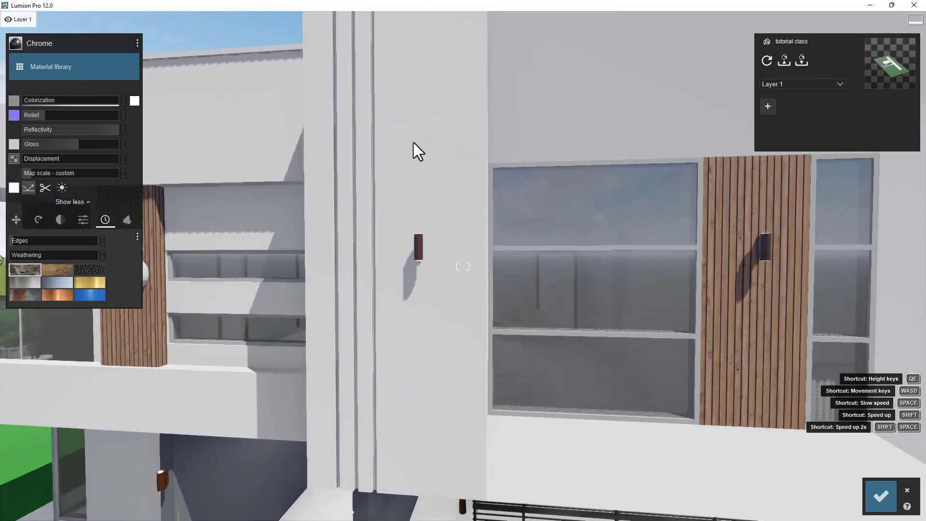
key(a)
right_drag(368, 206, 519, 315)
key(a)
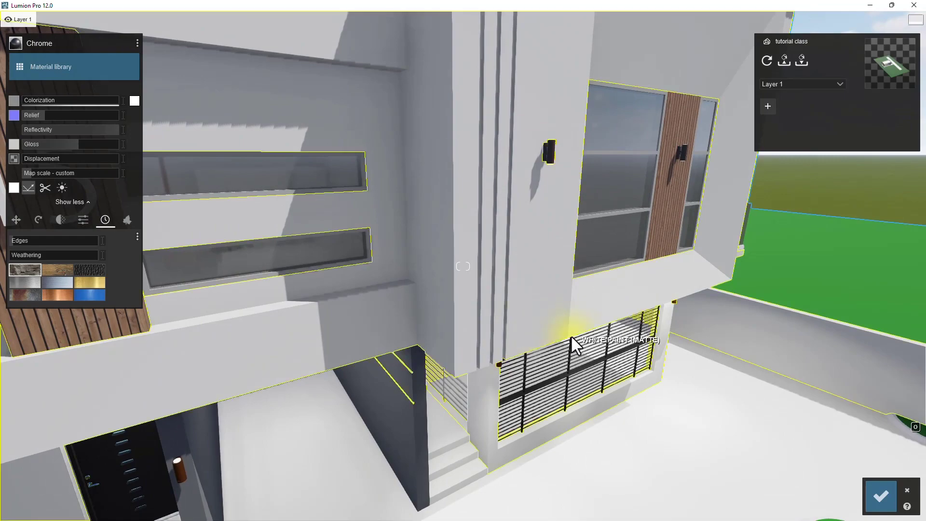
key(w)
key(w)
right_drag(276, 367, 29, 439)
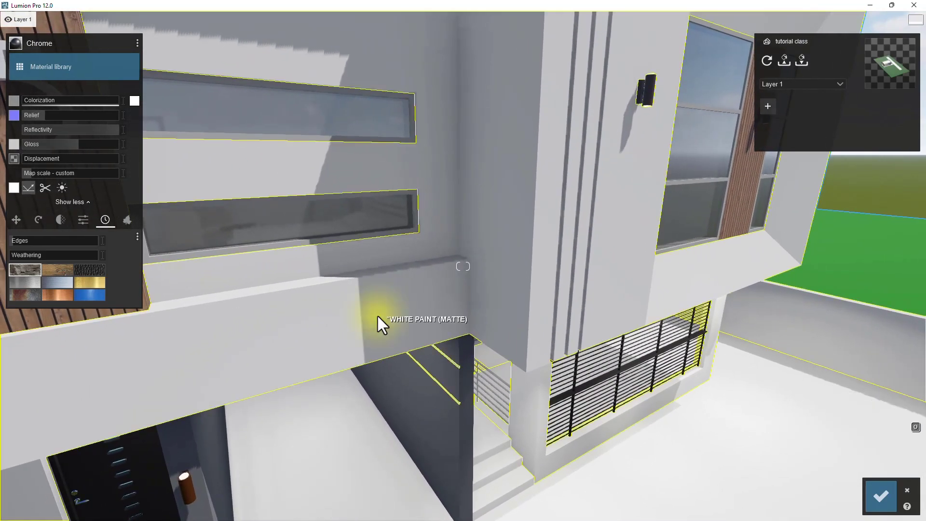
click(377, 315)
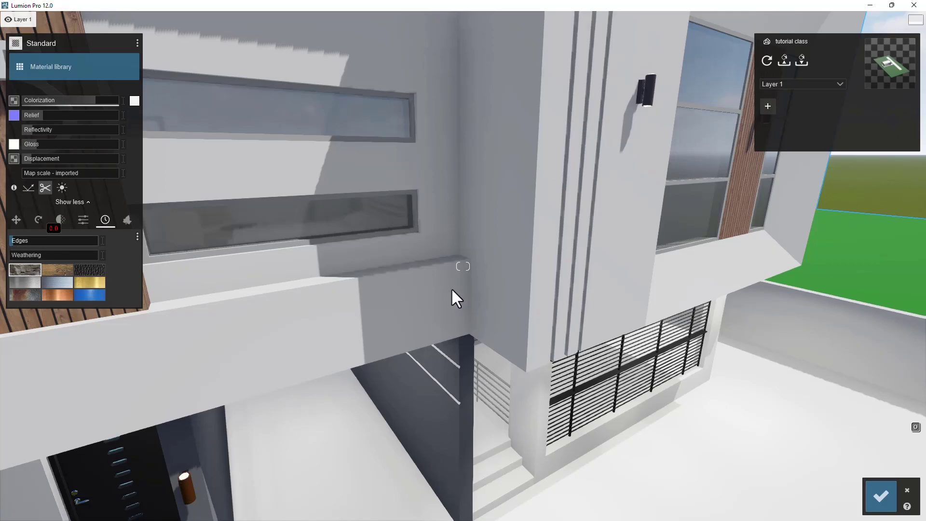
key(w)
key(a)
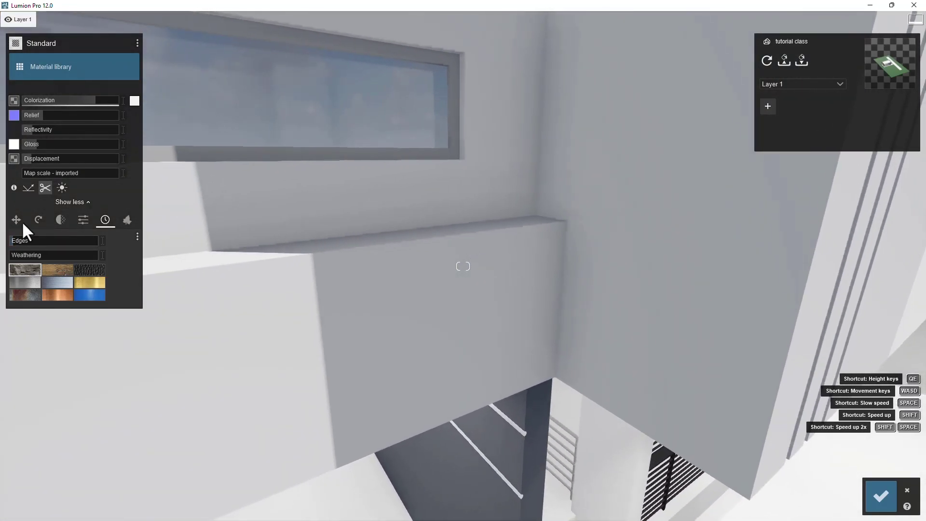
drag(24, 244, 133, 251)
drag(73, 247, 261, 267)
right_drag(805, 444, 584, 411)
drag(59, 239, 17, 242)
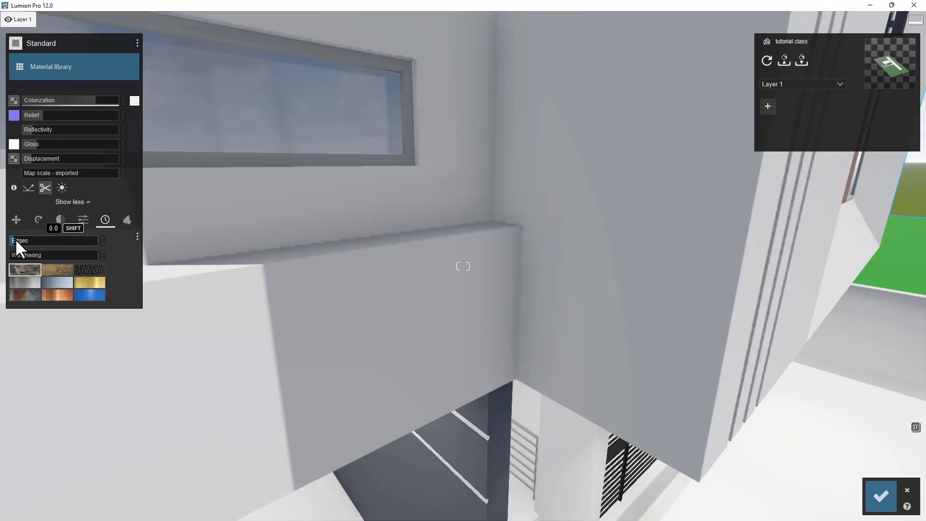
- Select the grey plaster wall of the entrance recess and raise its colorization while lowering its gloss
key(s)
right_drag(612, 247, 520, 244)
key(s)
right_drag(748, 287, 571, 320)
key(d)
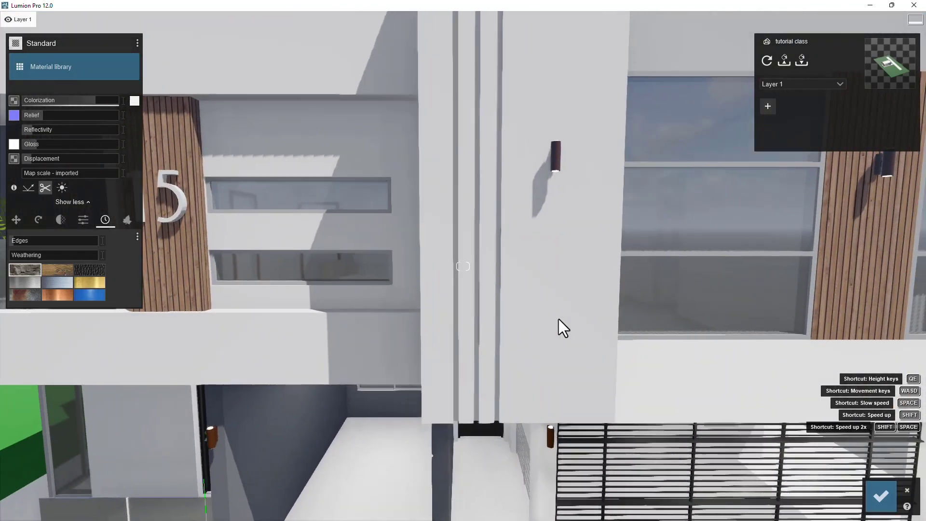
key(s)
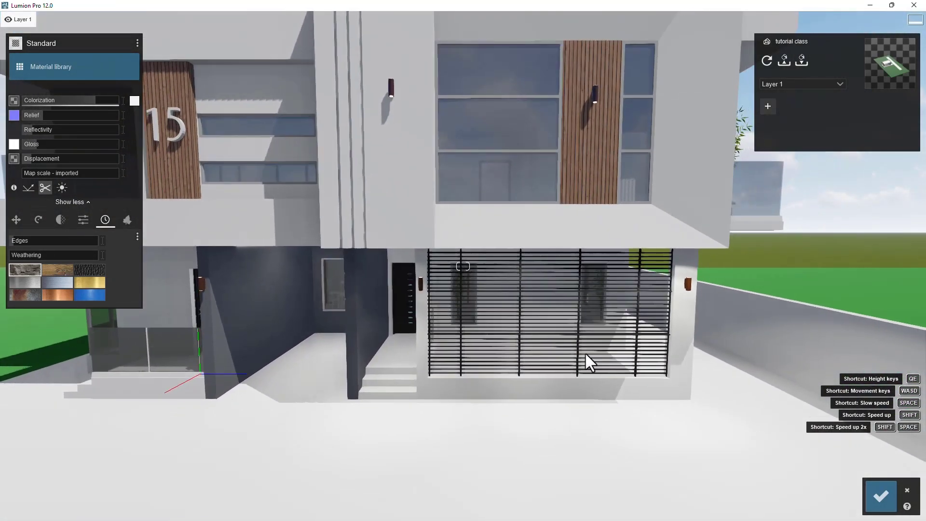
key(s)
key(a)
right_drag(379, 300, 338, 223)
key(a)
key(d)
key(w)
right_drag(644, 271, 514, 294)
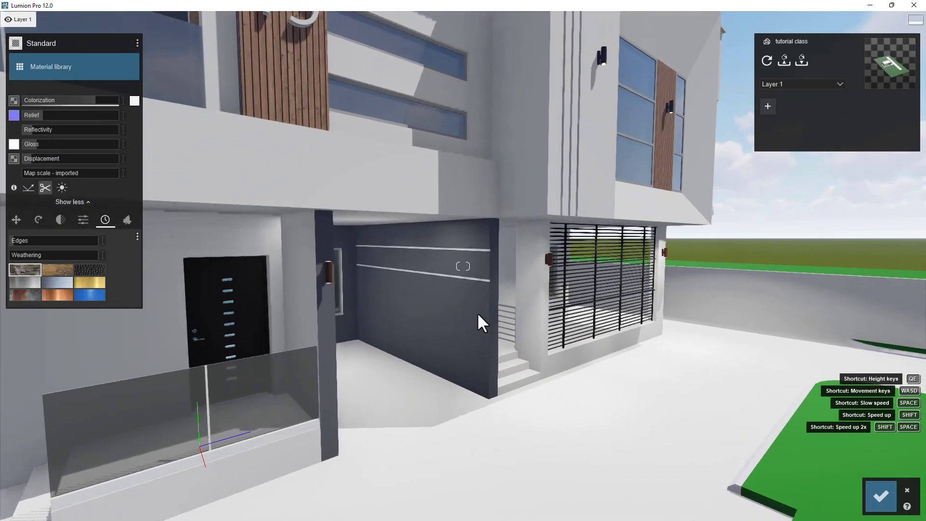
click(477, 305)
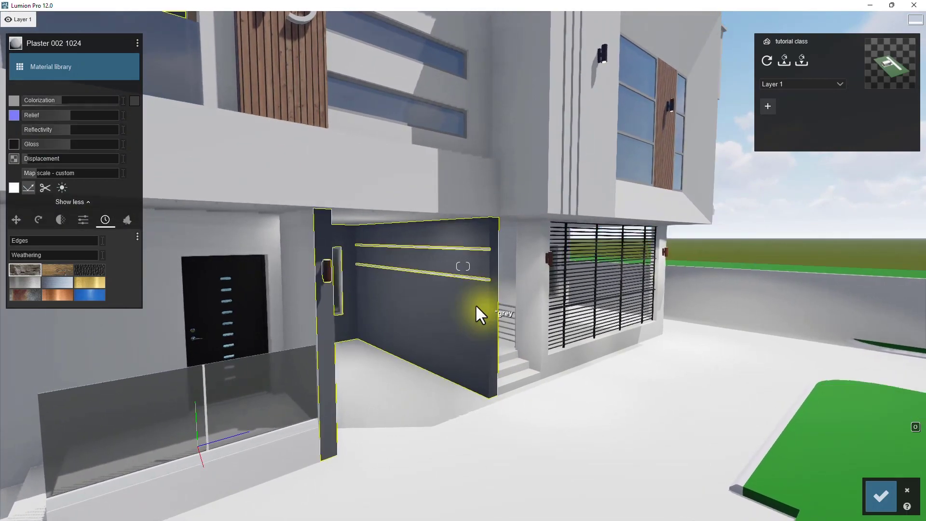
click(134, 100)
drag(80, 100, 97, 100)
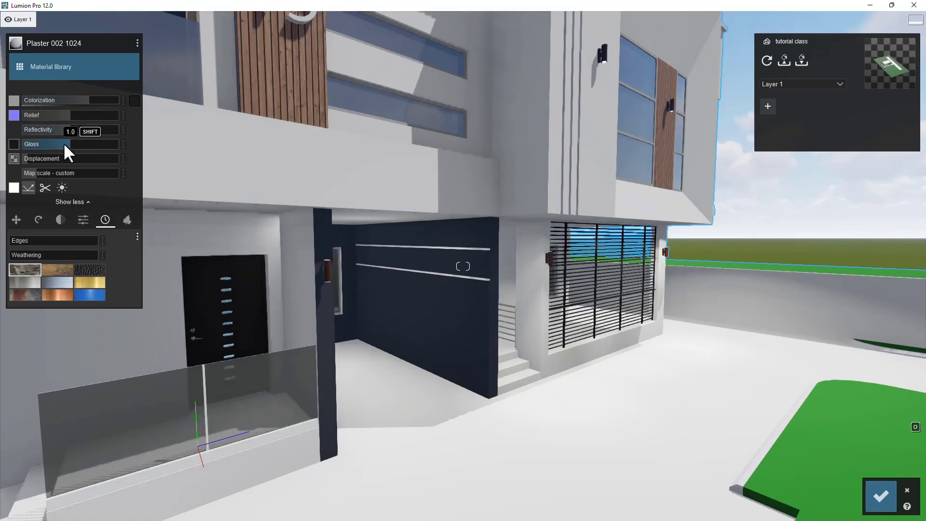
drag(44, 144, 40, 131)
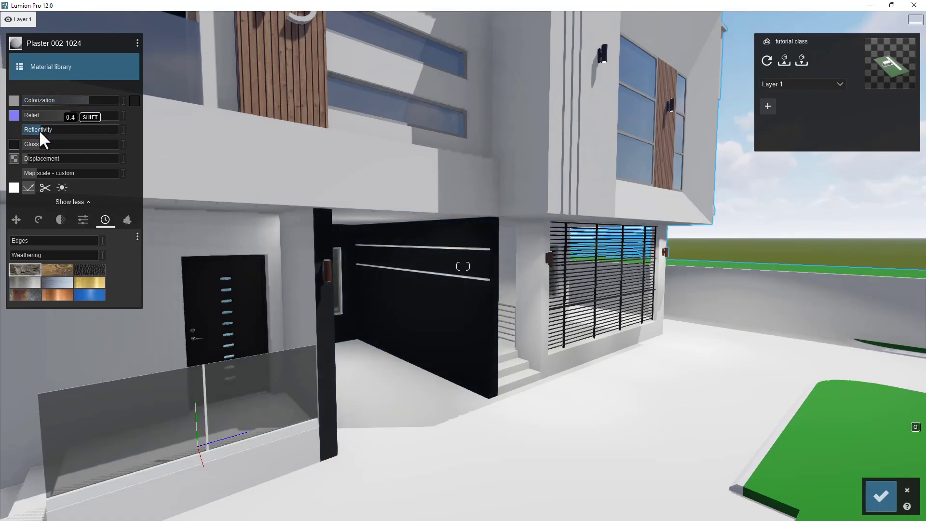
- Set the plaster wall's colorization color to a dark grey
click(134, 100)
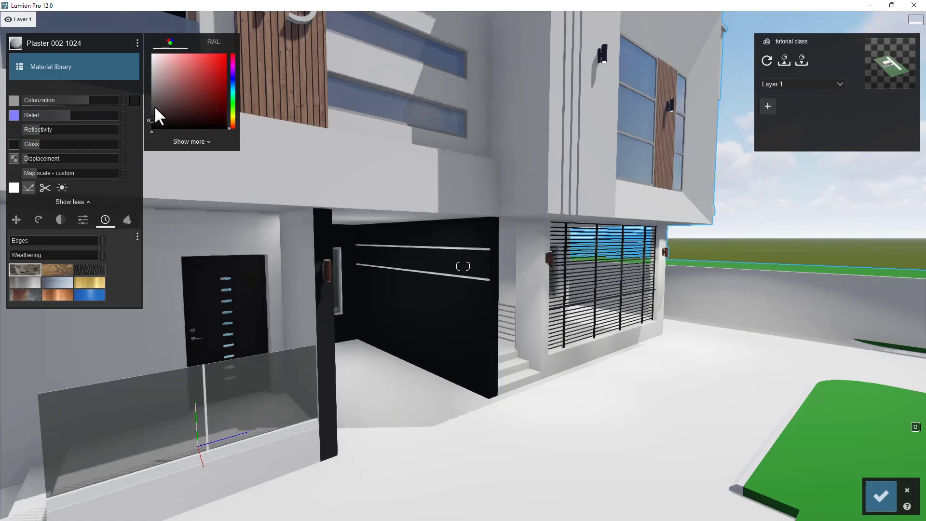
click(150, 106)
drag(145, 109, 143, 102)
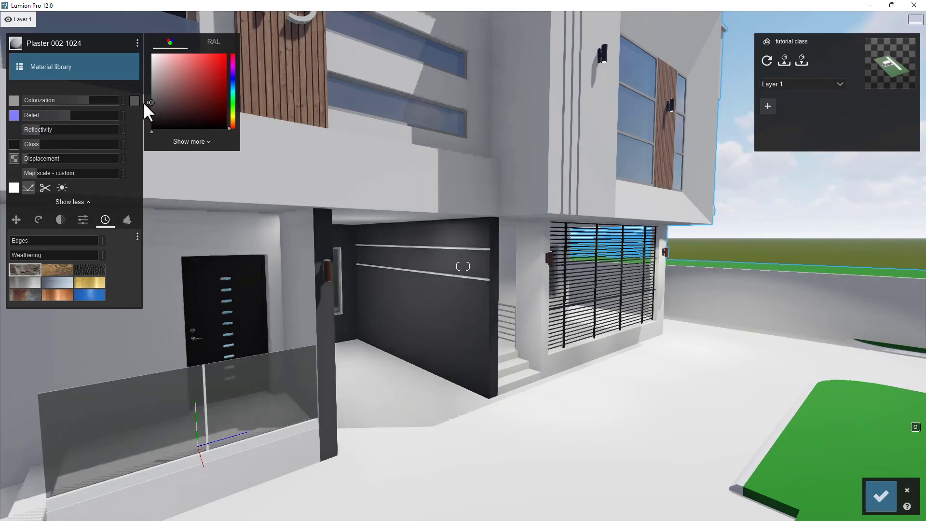
- Assign a Standard material to the aluminium window frames on the facade
key(s)
right_drag(698, 213, 377, 203)
key(d)
key(d)
key(d)
right_drag(775, 352, 642, 371)
key(d)
right_drag(917, 309, 569, 326)
key(d)
key(d)
right_drag(792, 324, 598, 316)
key(d)
key(w)
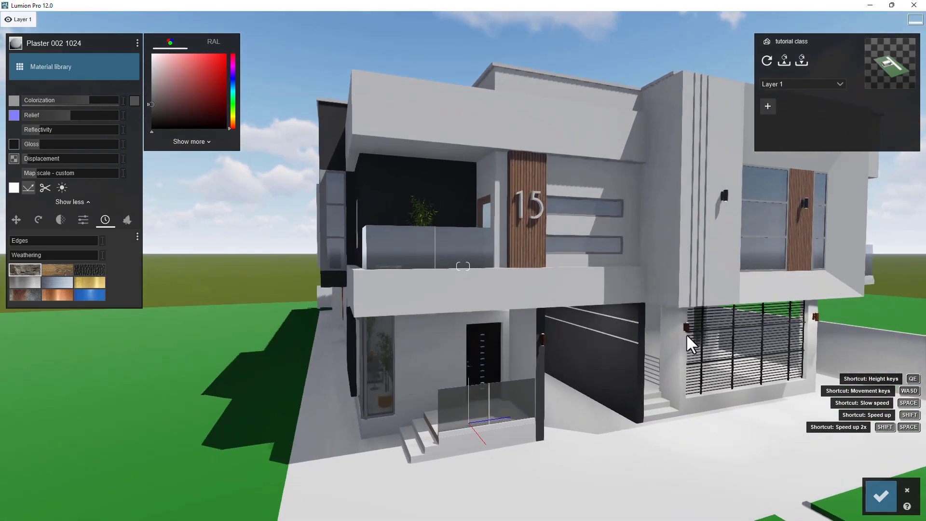
right_drag(687, 335, 660, 330)
key(w)
key(d)
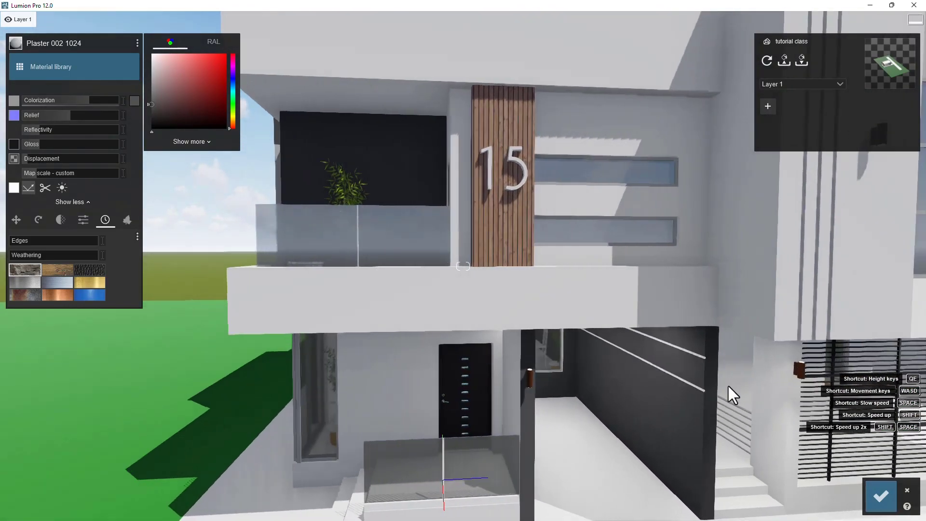
click(644, 224)
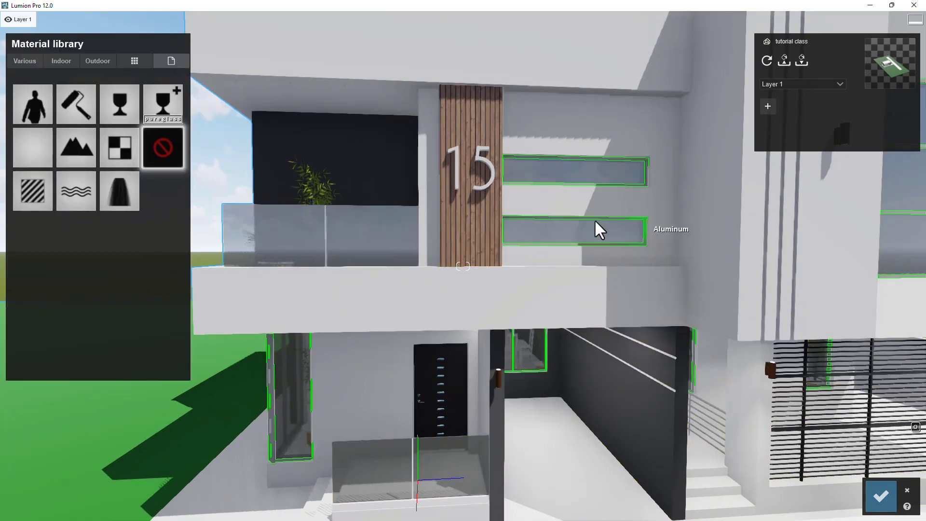
click(73, 61)
click(96, 56)
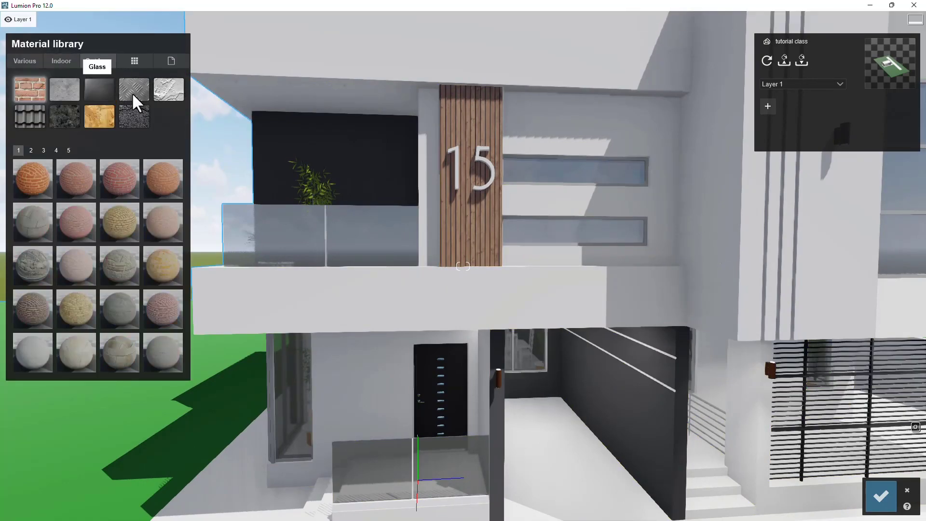
click(646, 169)
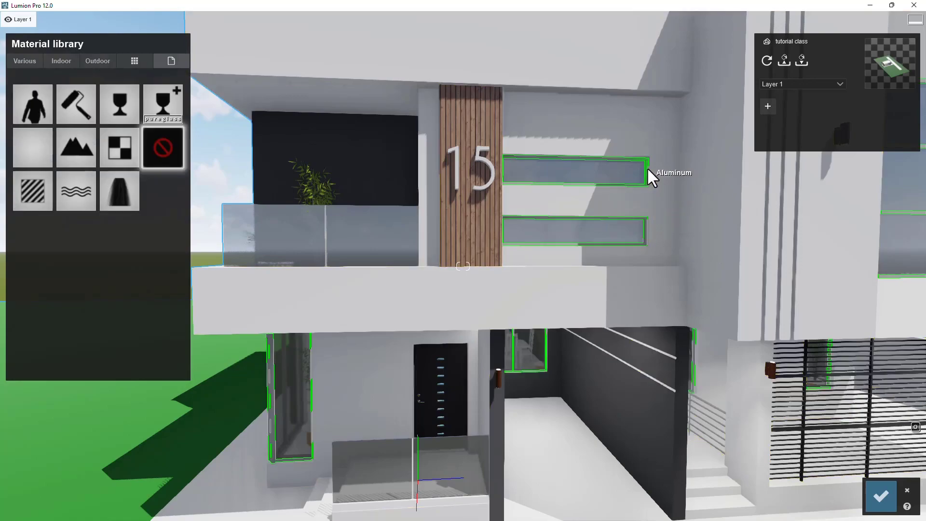
click(75, 62)
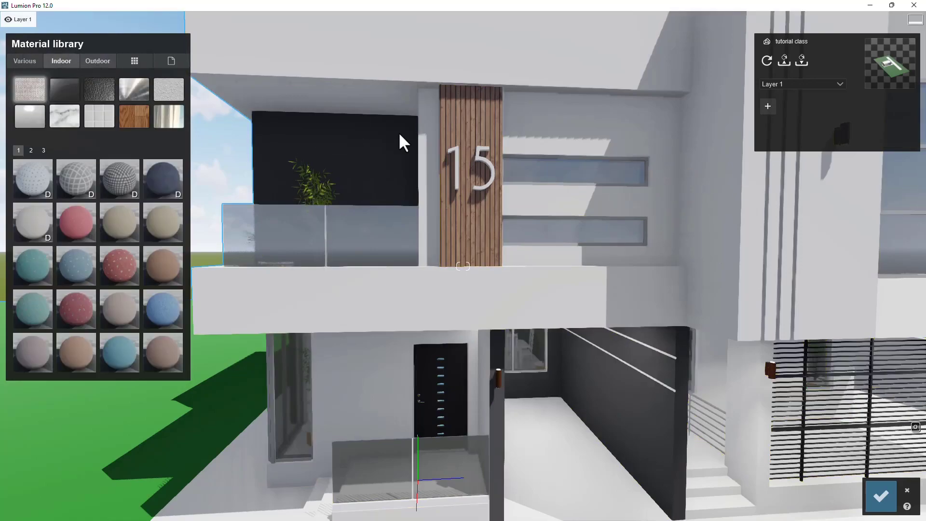
click(648, 168)
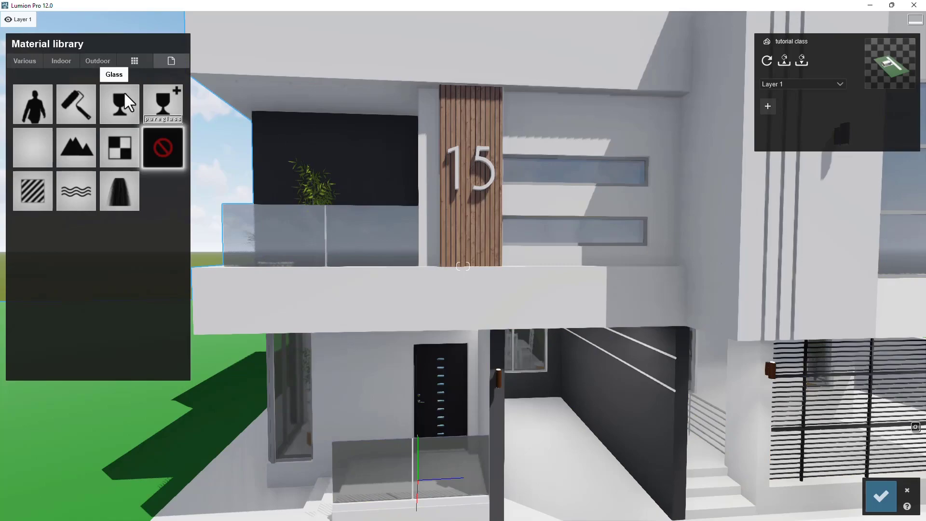
click(42, 202)
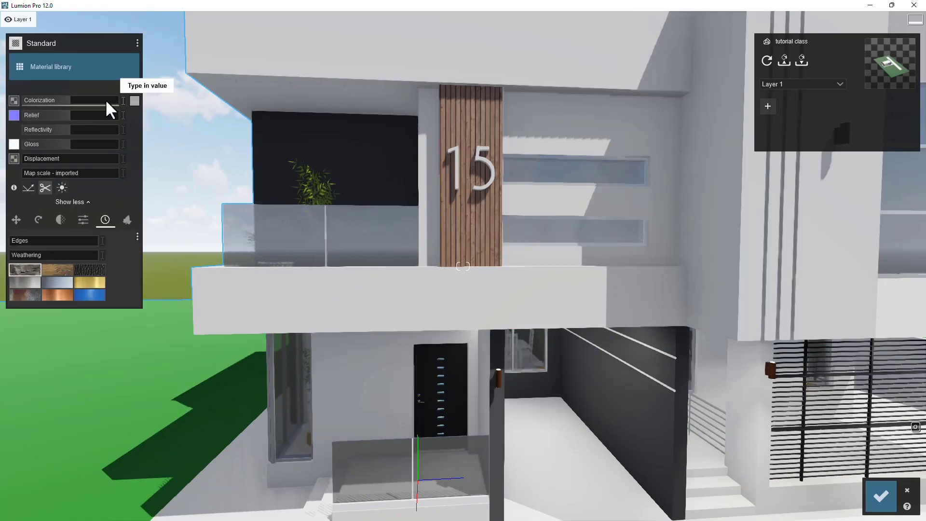
- Color the window frames black, raise their colorization and reduce their gloss
click(134, 100)
drag(160, 113, 146, 120)
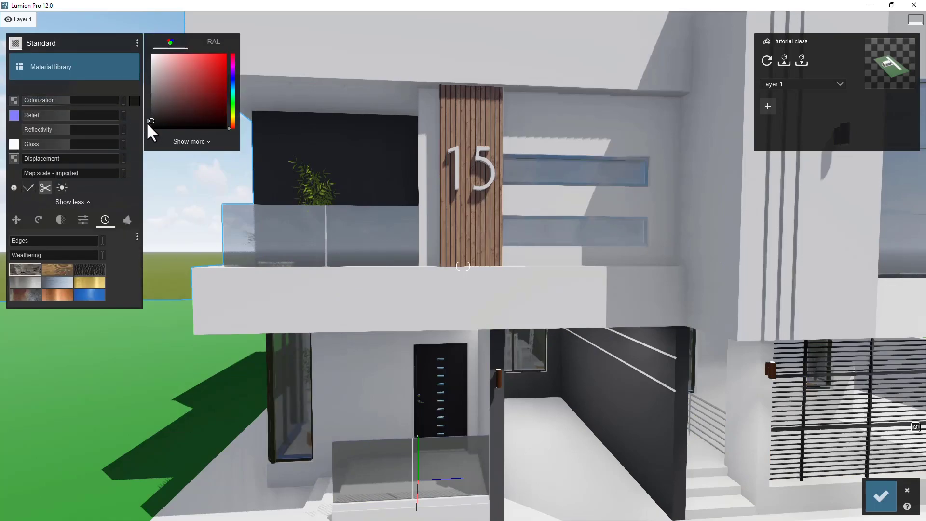
drag(78, 100, 111, 104)
drag(66, 131, 28, 143)
- Lower the window frames' colorization slightly
key(a)
right_drag(369, 192, 553, 133)
key(s)
key(a)
key(w)
key(d)
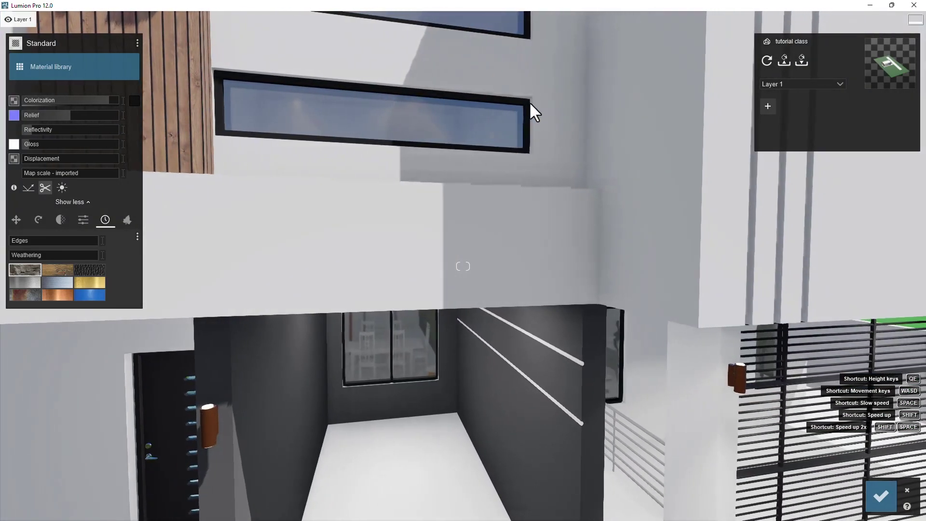
click(134, 100)
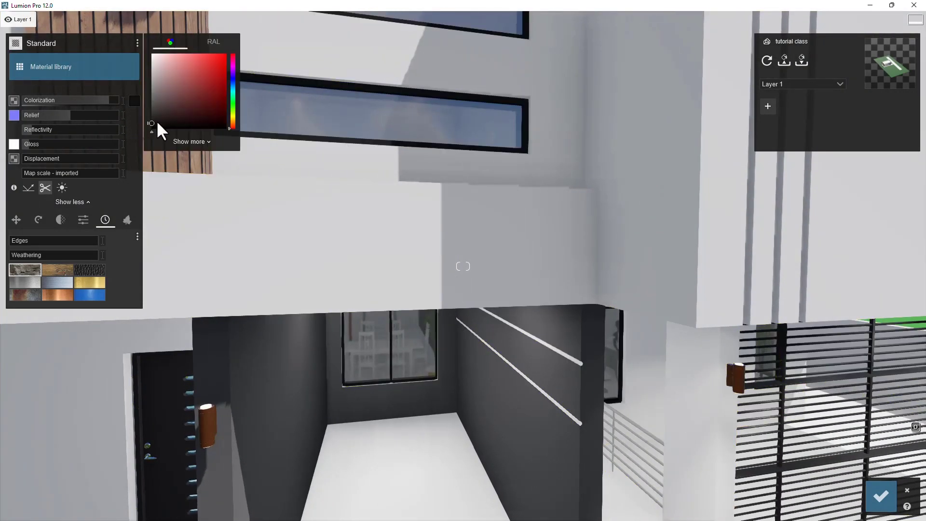
click(105, 100)
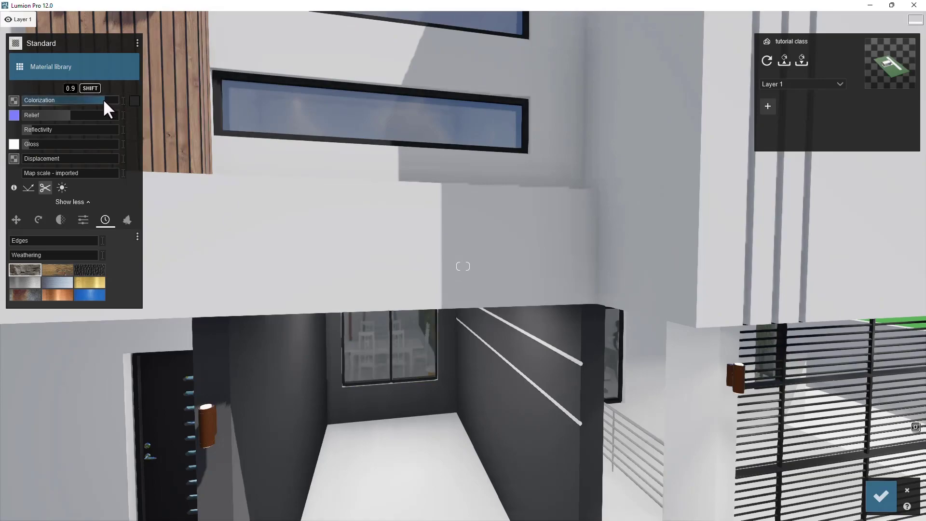
mouse_move(89, 104)
mouse_down()
mouse_move(61, 104)
mouse_move(75, 104)
mouse_up()
- Save the material changes
key(s)
key(a)
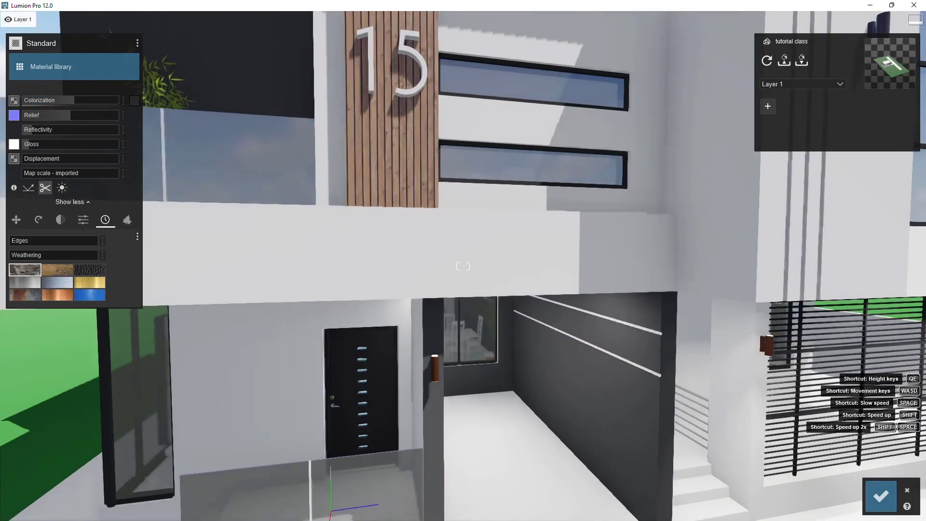
key(s)
key(d)
right_drag(607, 292, 487, 277)
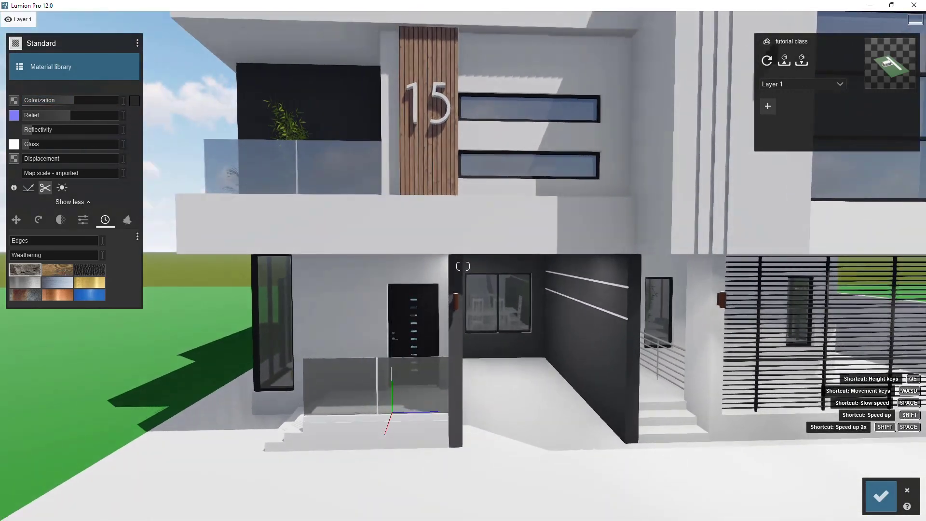
key(e)
key(w)
right_drag(646, 304, 452, 316)
key(d)
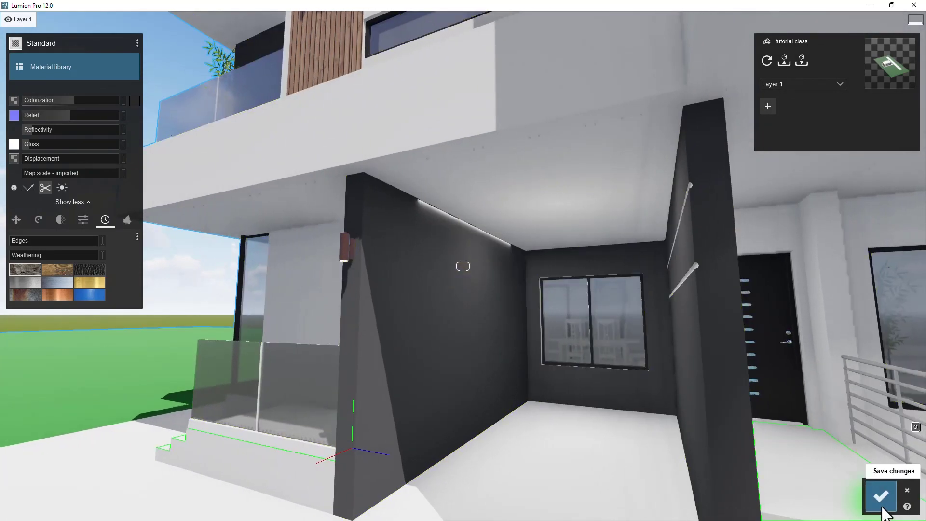
click(882, 496)
- Delete the light objects placed under the entrance canopy
click(21, 444)
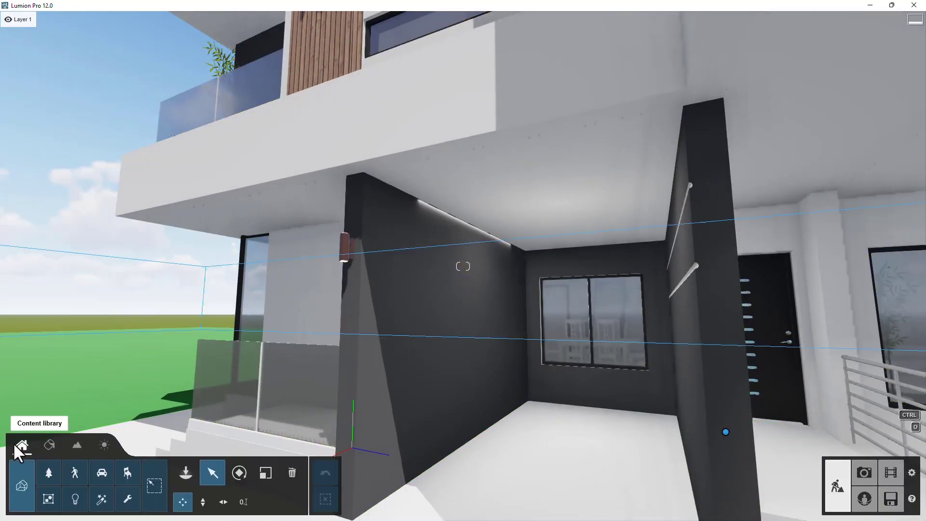
click(80, 497)
right_drag(534, 242, 579, 260)
click(292, 472)
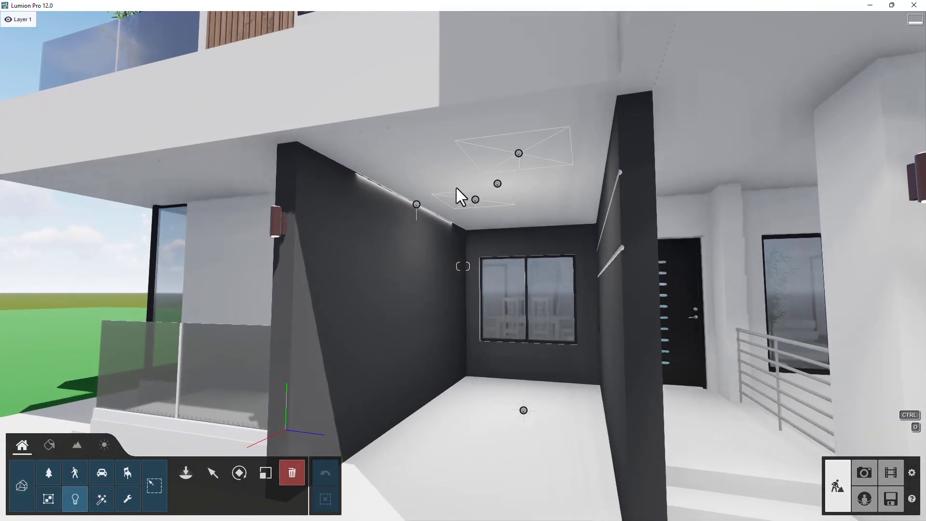
click(476, 201)
click(498, 184)
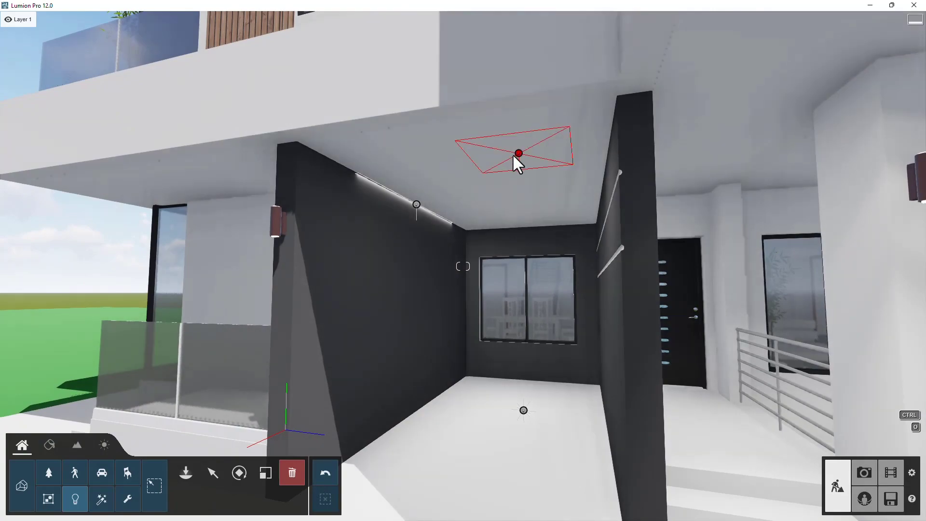
click(514, 153)
click(524, 412)
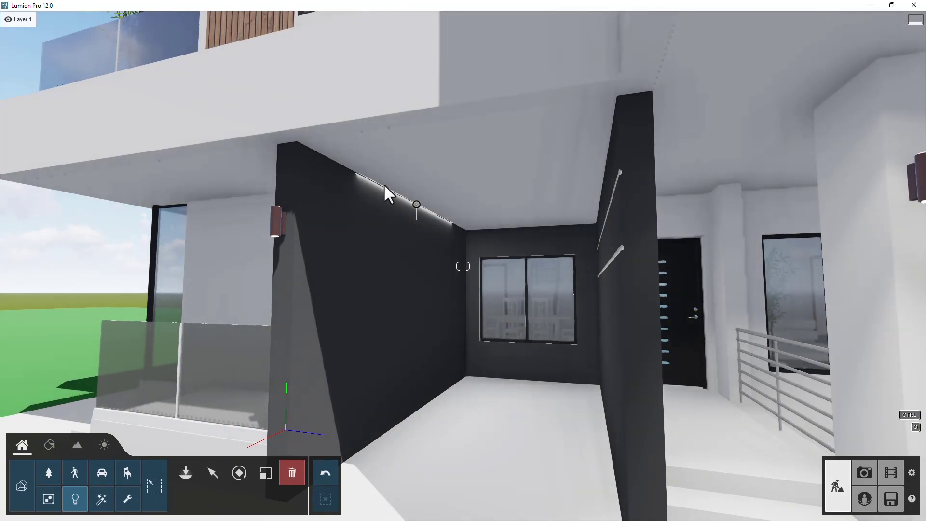
click(415, 202)
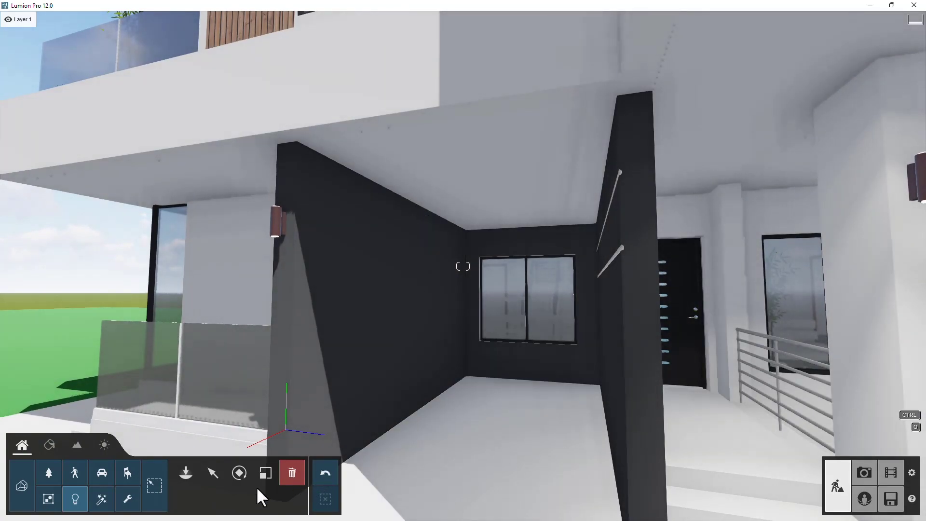
- Place a line light from the area lights along the ceiling edge above the dark entrance wall
click(215, 475)
click(75, 499)
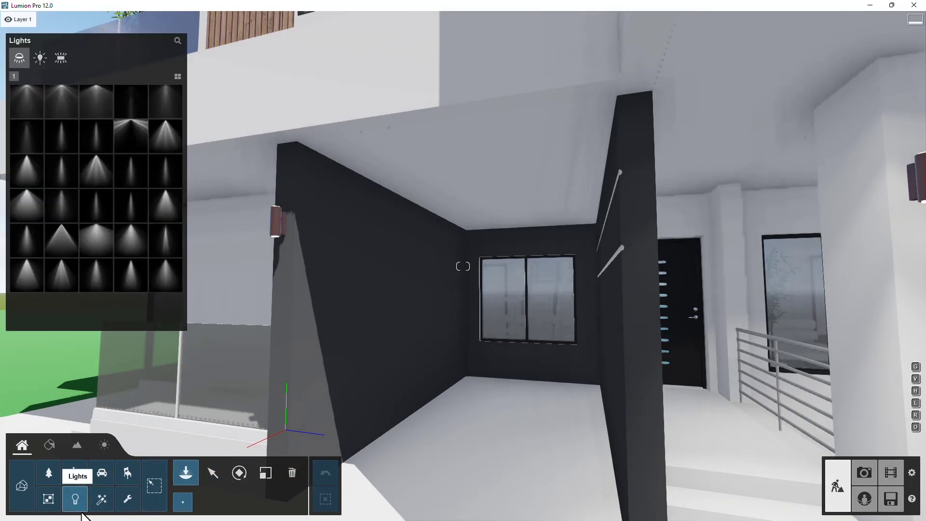
click(61, 58)
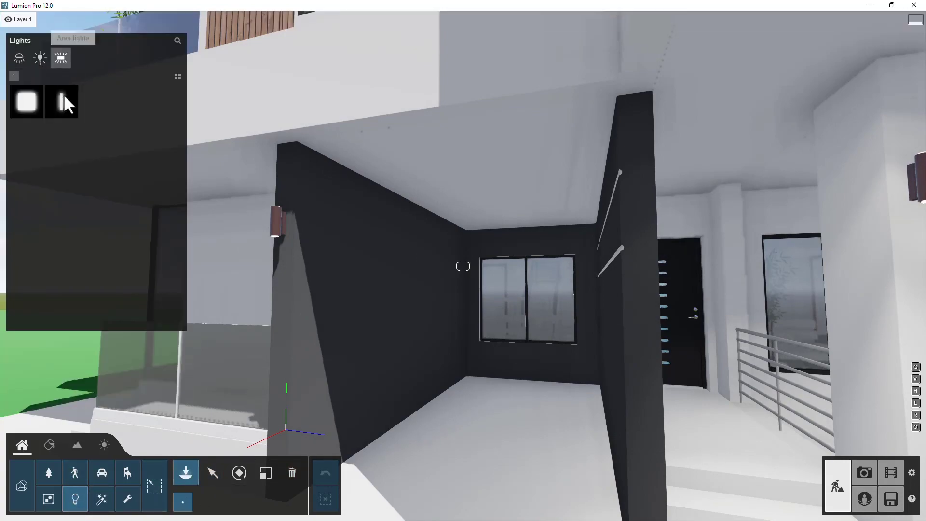
click(64, 101)
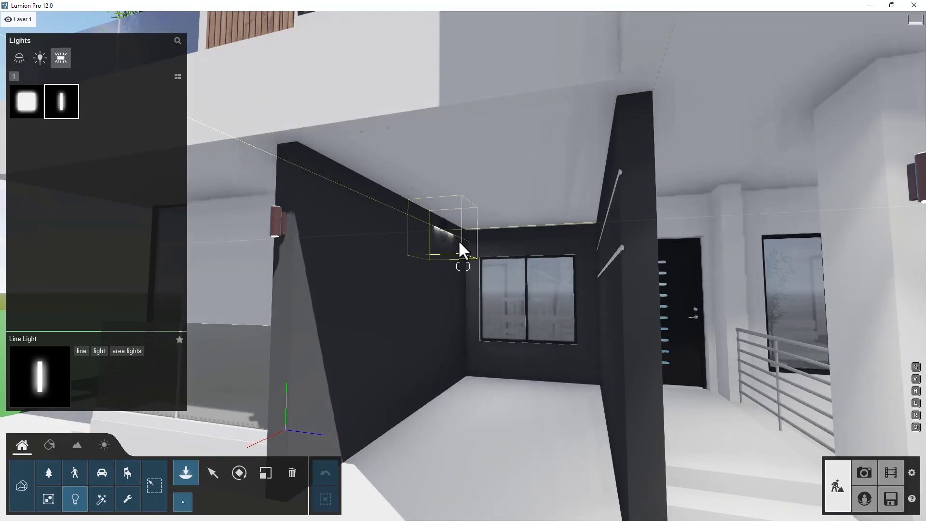
key(w)
key(a)
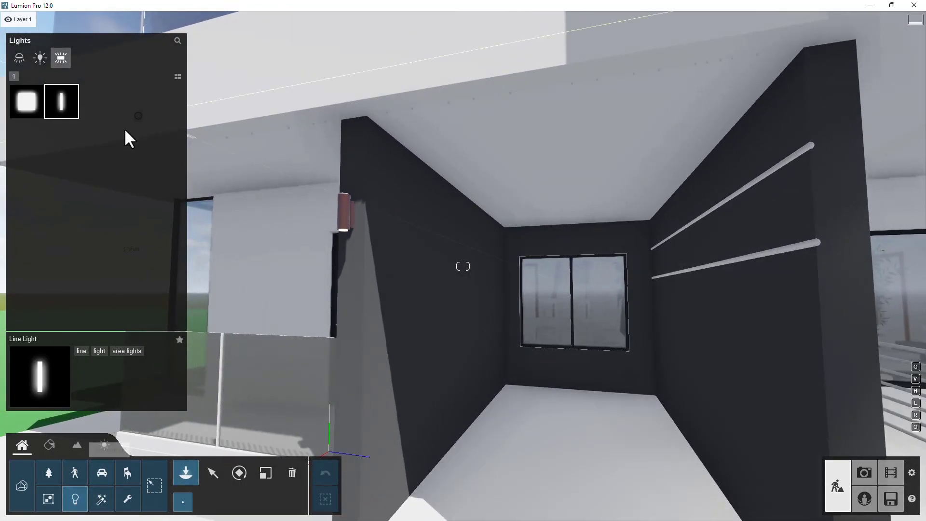
key(d)
key(w)
right_drag(455, 210, 437, 204)
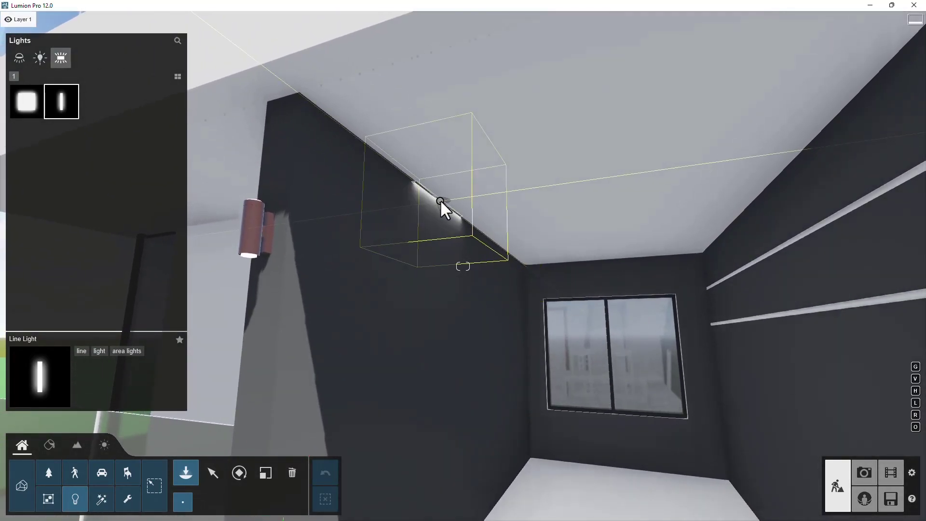
click(440, 199)
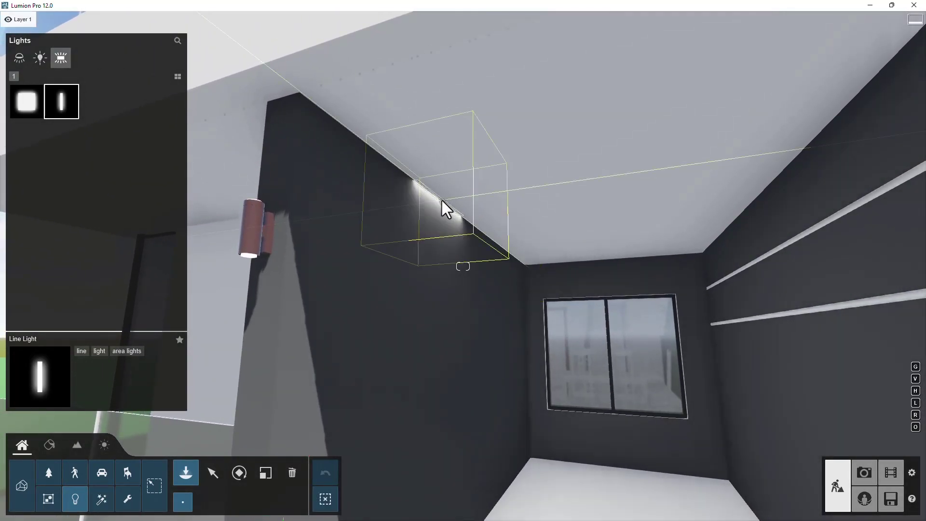
- Select the line light, widen and lengthen it, and move it along the sloped ceiling edge
click(213, 473)
click(441, 199)
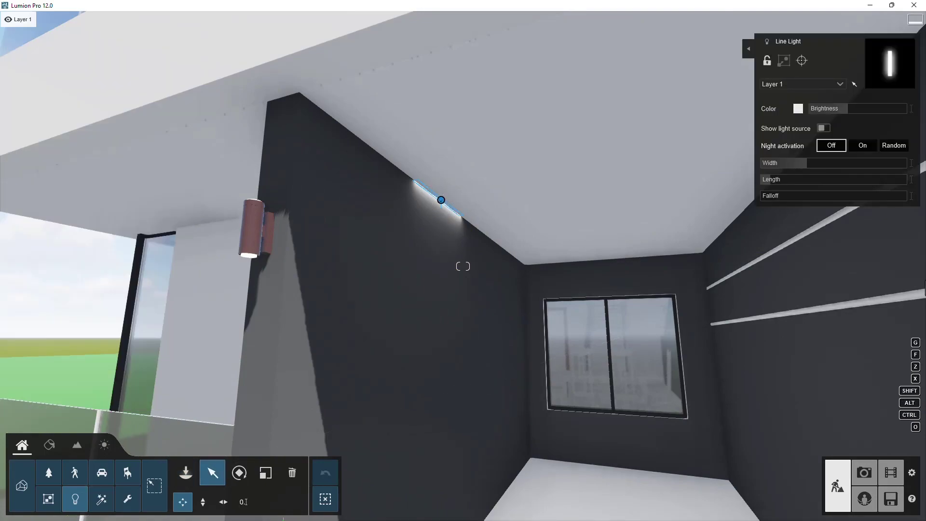
drag(809, 162, 851, 161)
drag(445, 198, 460, 218)
drag(851, 164, 858, 166)
drag(459, 215, 473, 223)
mouse_move(777, 180)
mouse_down()
mouse_move(825, 182)
mouse_move(771, 186)
mouse_up()
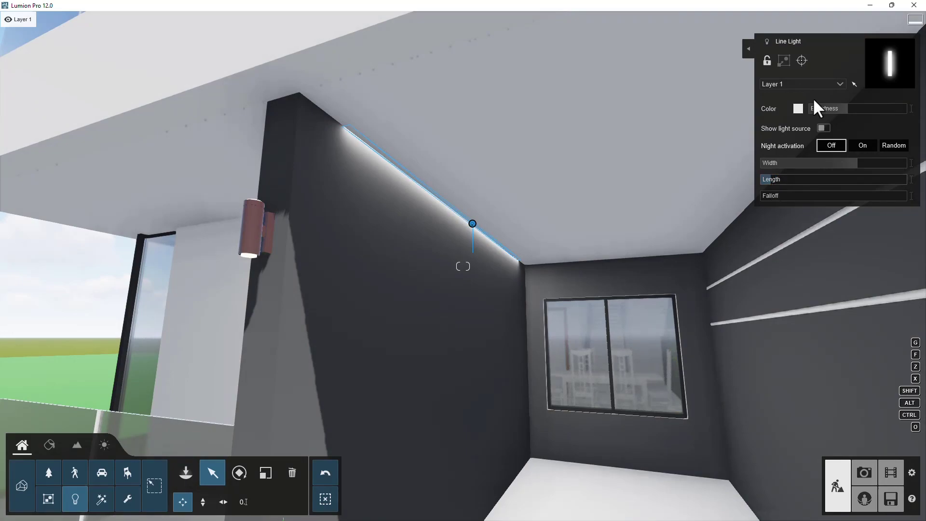
- Set the line light's color to a warm orange tone
click(793, 108)
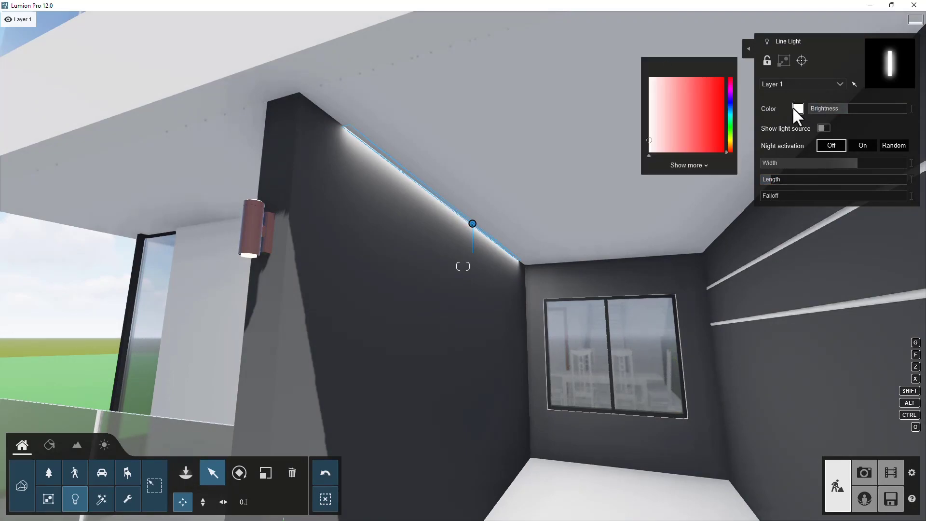
click(730, 142)
drag(730, 144, 729, 148)
drag(718, 86, 675, 88)
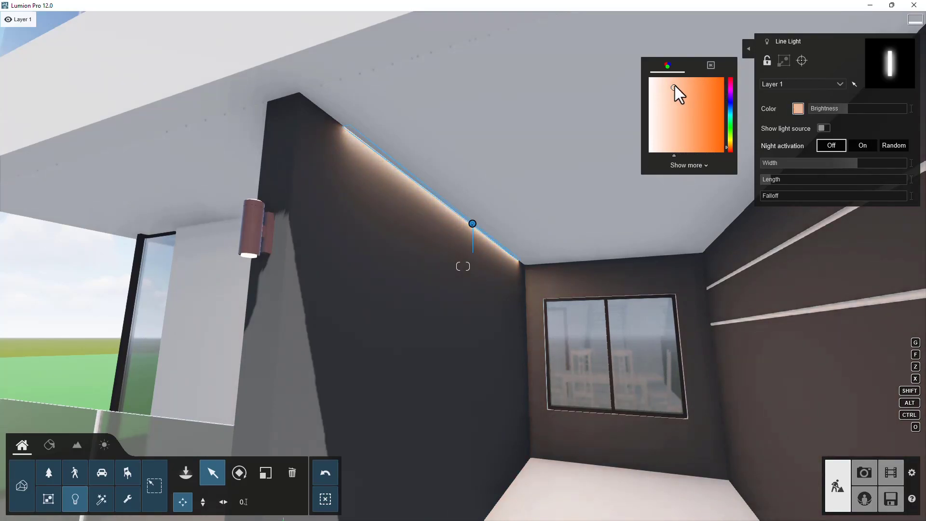
- Increase the line light's falloff to its maximum
drag(771, 195, 903, 198)
right_drag(490, 222, 536, 280)
drag(857, 192, 916, 210)
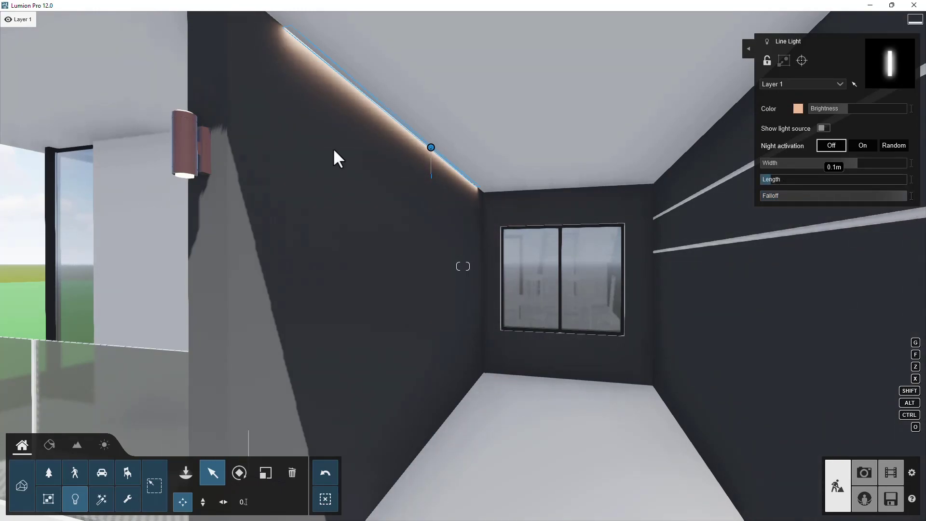
- Lower the line light's brightness
right_drag(538, 213, 526, 192)
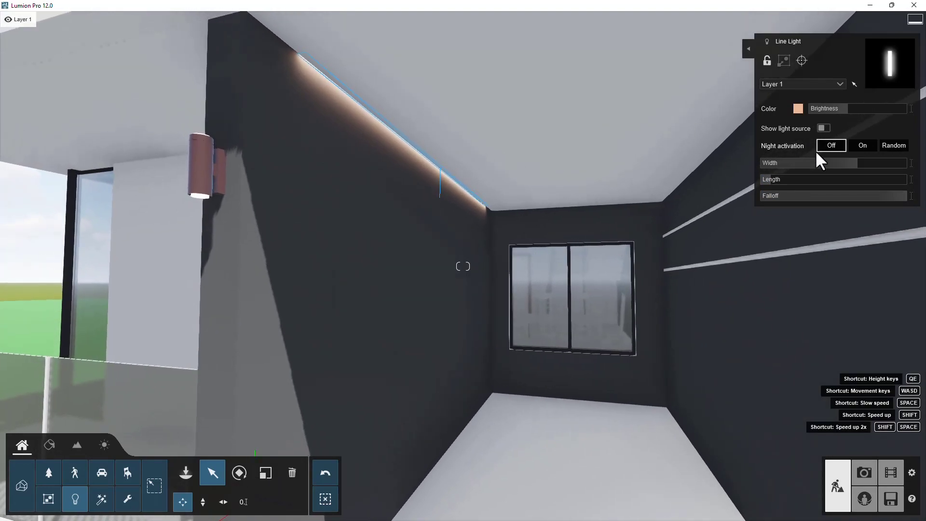
click(832, 110)
drag(832, 114, 831, 114)
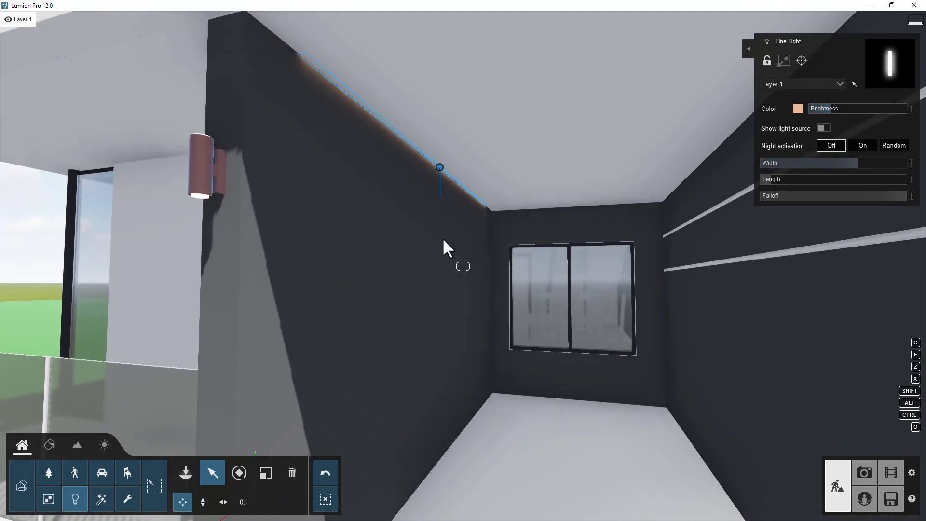
- Shift the line light's color to a paler warm yellowish tone
key(q)
click(798, 108)
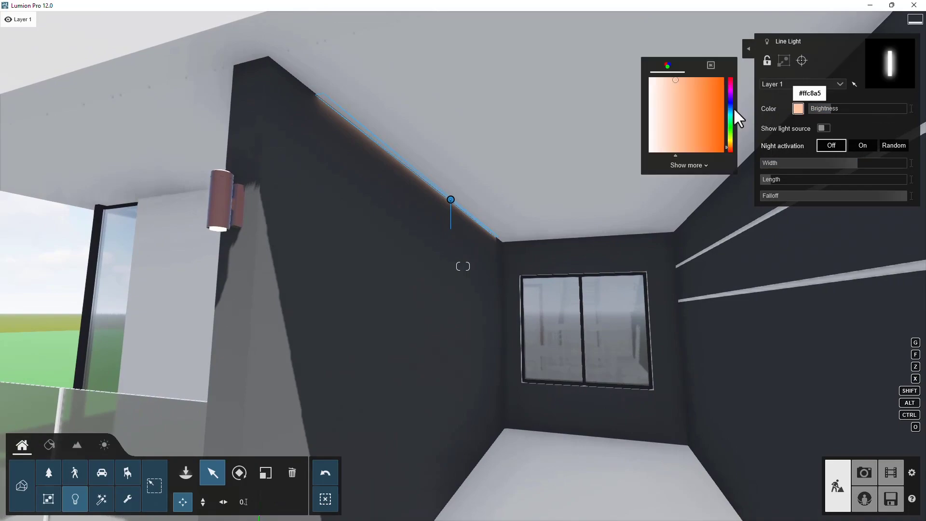
drag(729, 150, 728, 144)
mouse_move(695, 91)
mouse_down()
mouse_move(702, 69)
mouse_move(669, 79)
mouse_up()
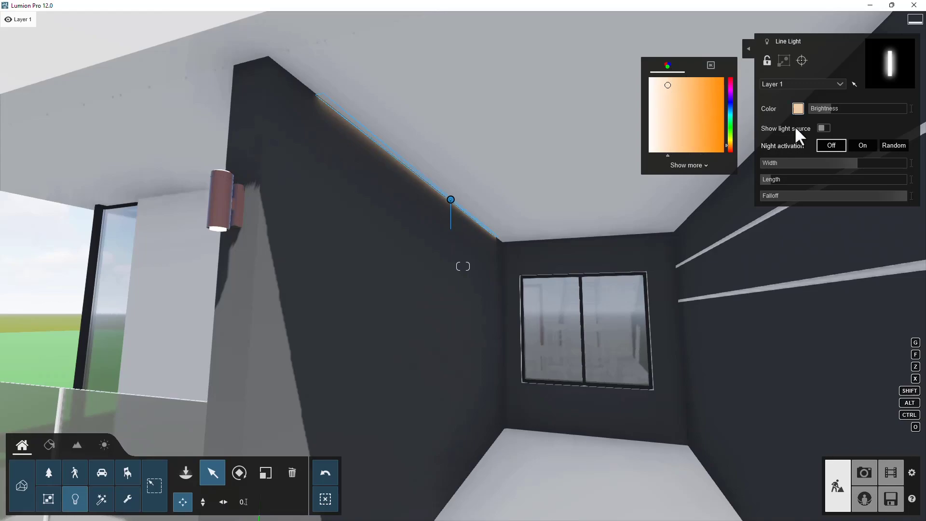
- Set the line light's width to 5.0 m
click(861, 164)
drag(861, 164, 864, 166)
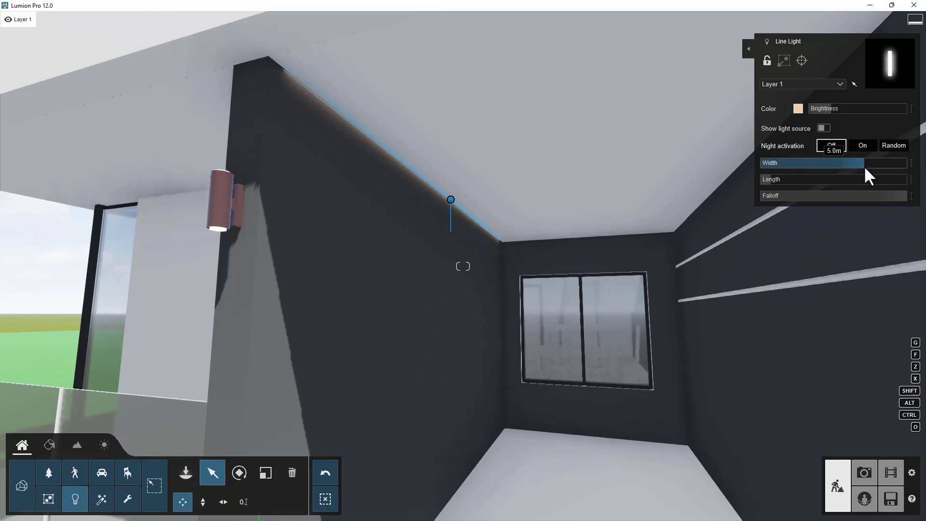
- Duplicate the line light, moving the copy sideways along the wall
right_drag(401, 213, 438, 224)
key(a)
right_drag(428, 346, 423, 322)
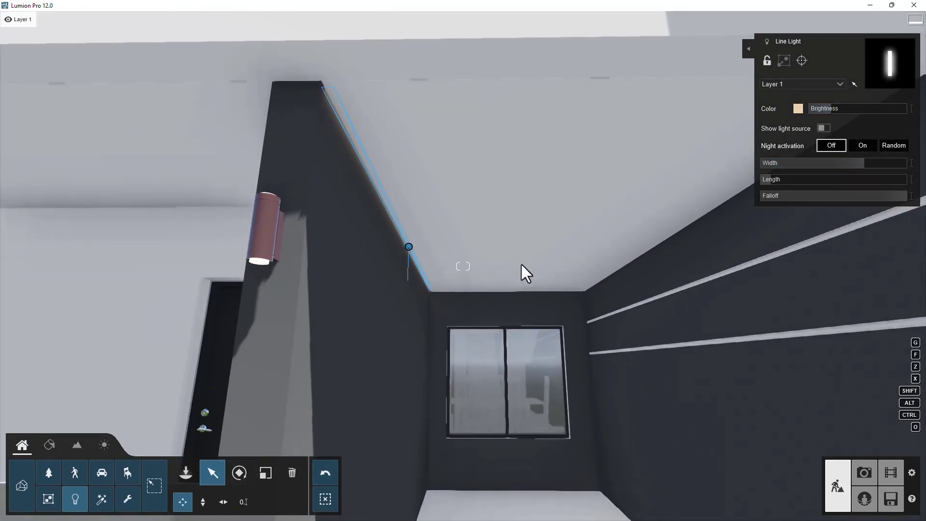
mouse_move(409, 248)
key(alt)
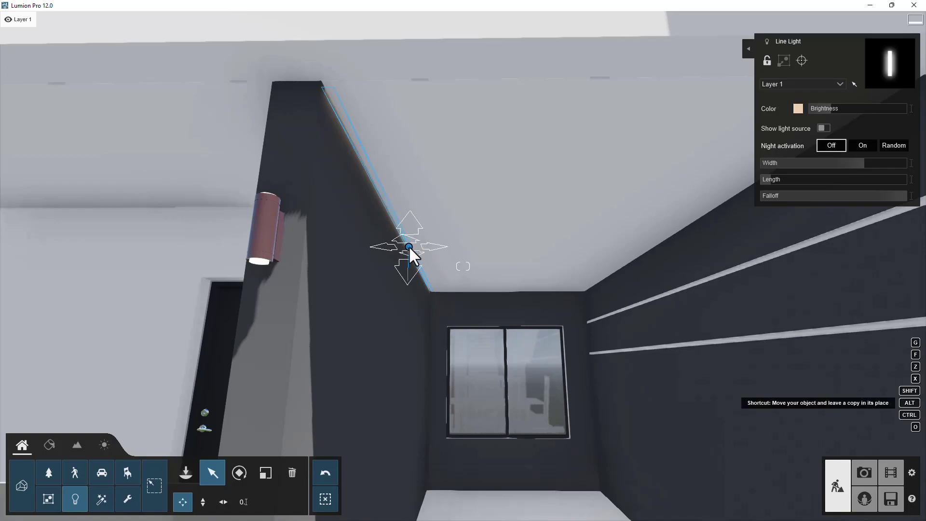
drag(409, 246, 642, 247)
- Open the material editor and select the concrete coping along the roof edge
mouse_move(595, 300)
right_down()
mouse_move(667, 308)
mouse_move(609, 292)
right_up()
key(s)
key(d)
key(w)
right_drag(510, 305, 419, 314)
key(a)
key(s)
key(s)
key(d)
key(w)
key(a)
right_drag(232, 270, 322, 297)
key(s)
key(s)
mouse_move(587, 310)
right_down()
mouse_move(576, 307)
mouse_move(580, 317)
right_up()
key(d)
right_drag(719, 330, 637, 280)
key(q)
key(d)
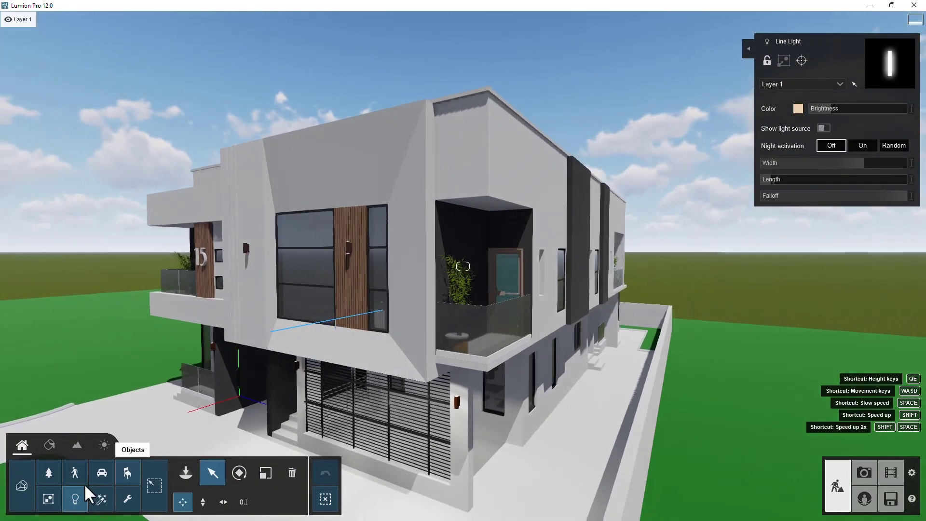
click(49, 444)
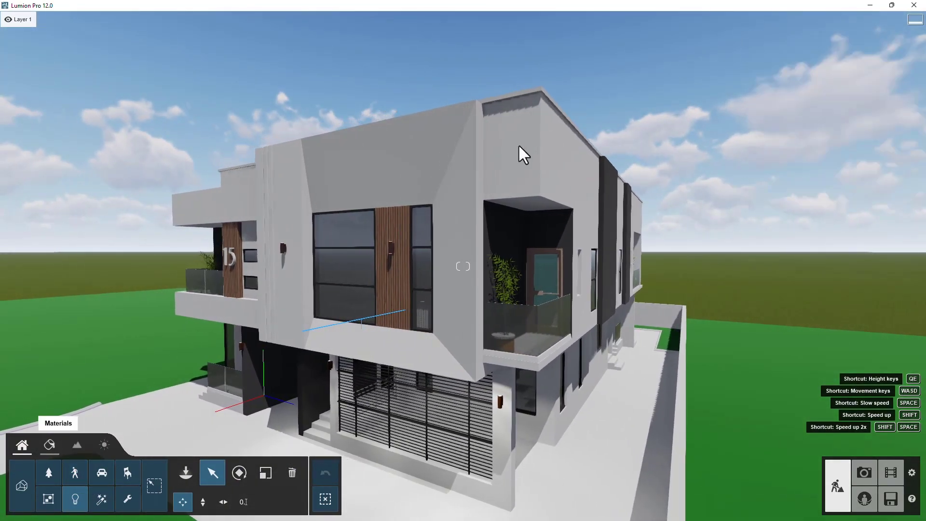
click(534, 91)
key(w)
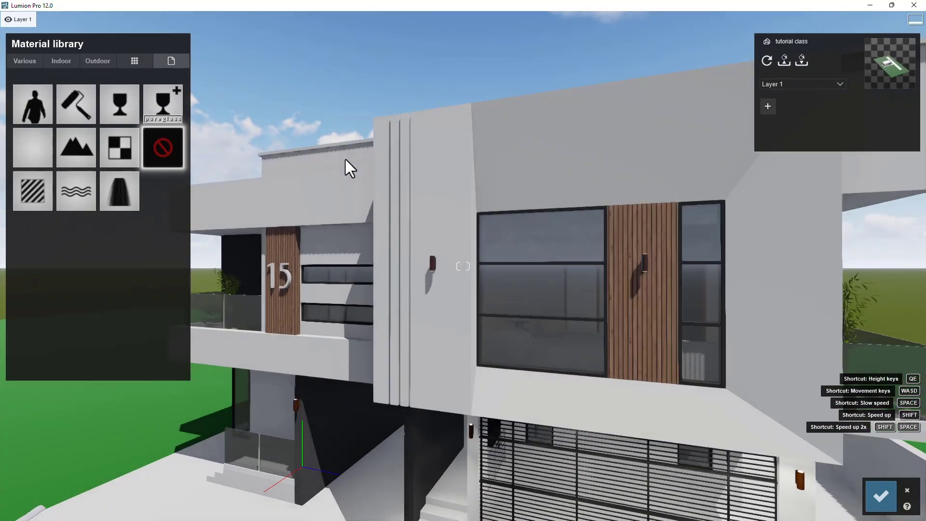
right_drag(345, 159, 497, 141)
key(a)
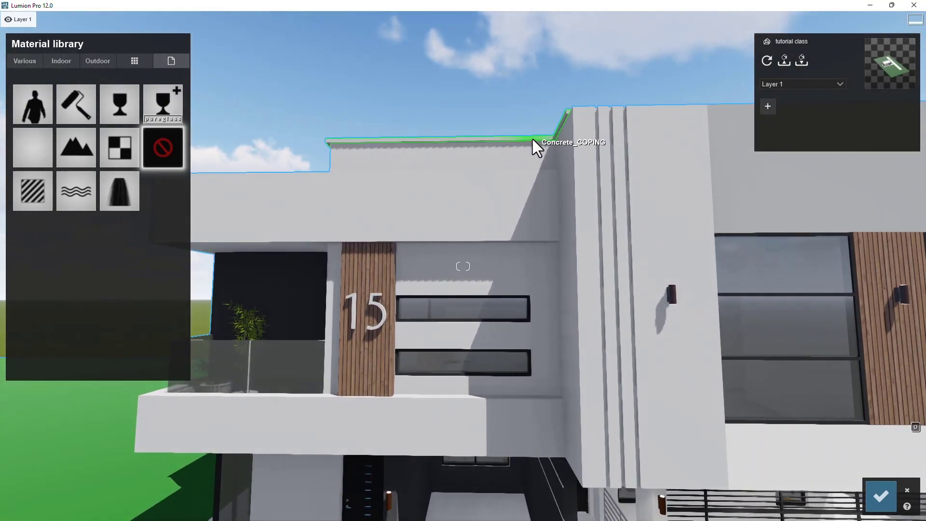
click(512, 140)
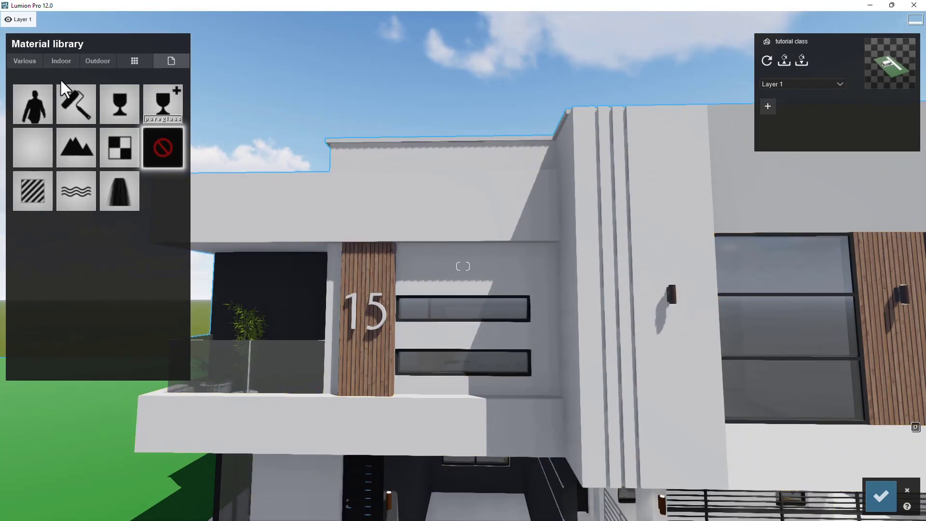
- Apply the outdoor concrete material Concrete 021 1024 to the coping
click(98, 59)
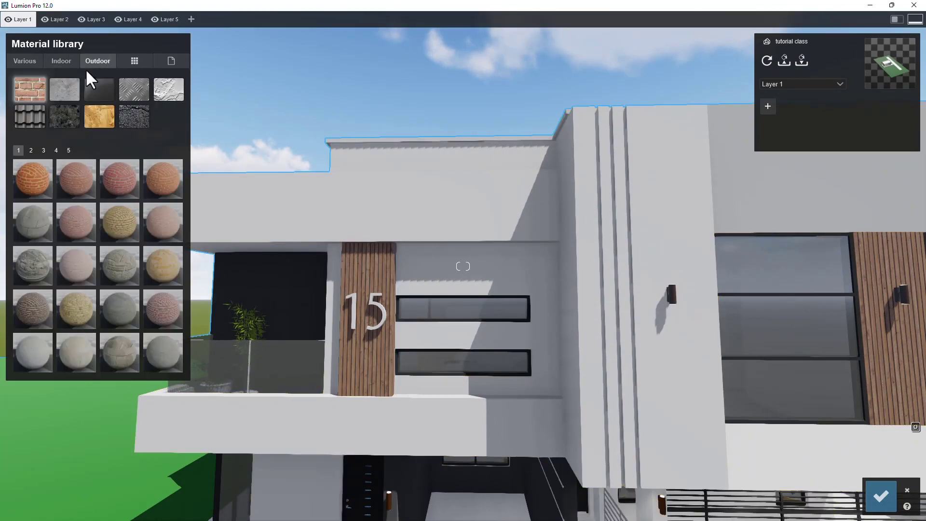
click(67, 84)
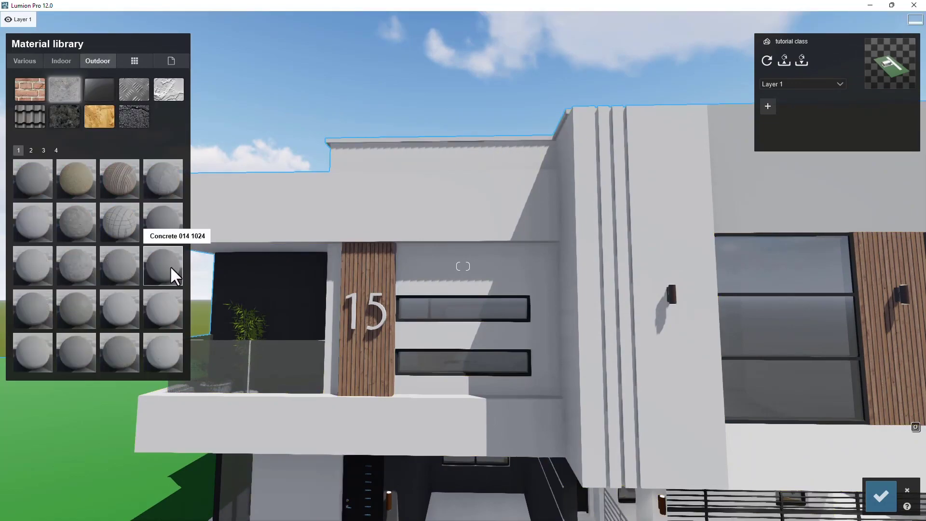
key(w)
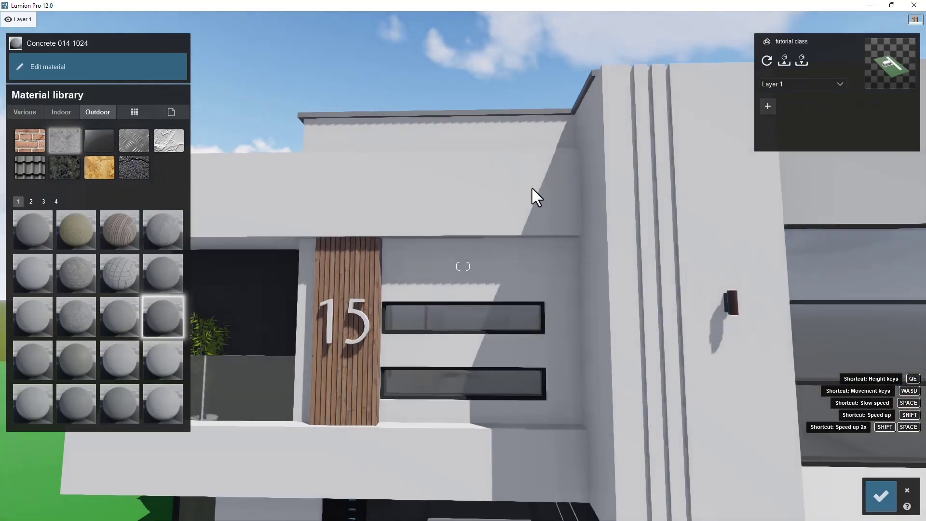
key(q)
key(w)
key(q)
right_drag(574, 265, 632, 267)
click(124, 400)
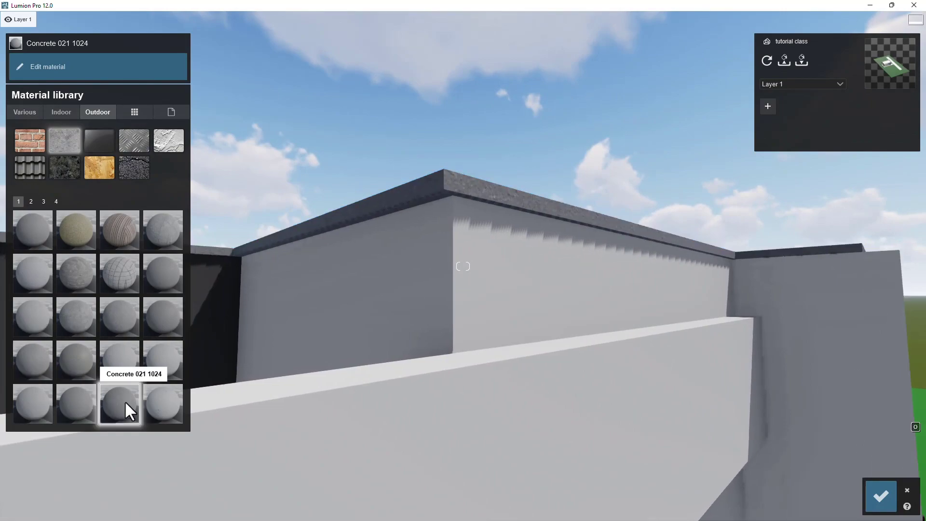
key(w)
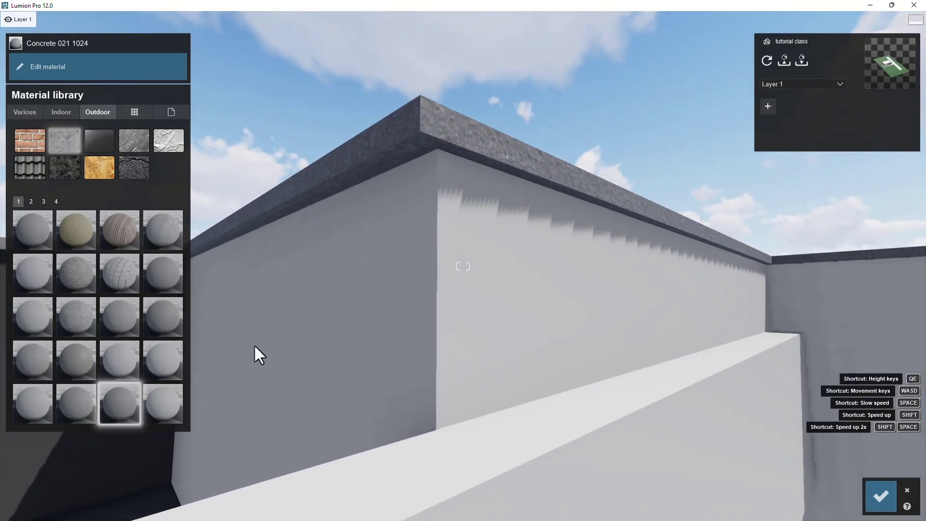
- Edit the coping material, giving it a dark color and raising its colorization
click(121, 406)
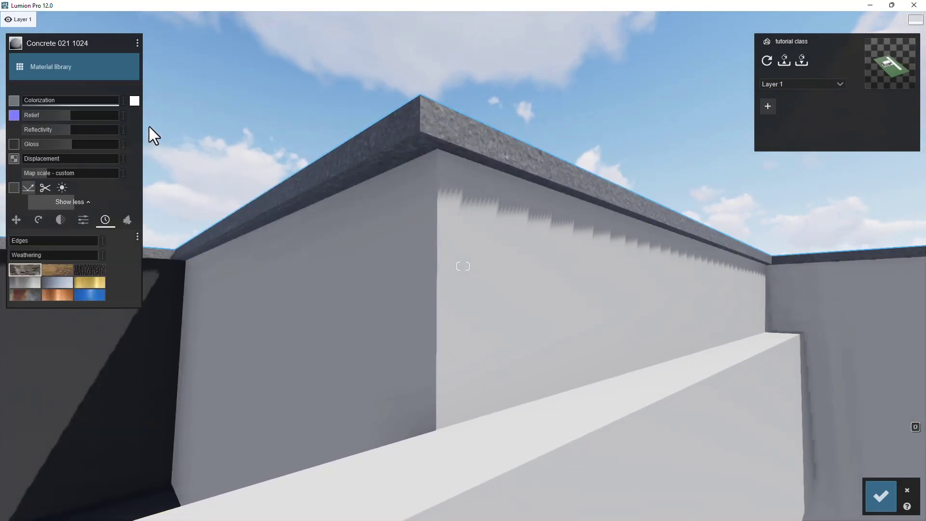
click(134, 101)
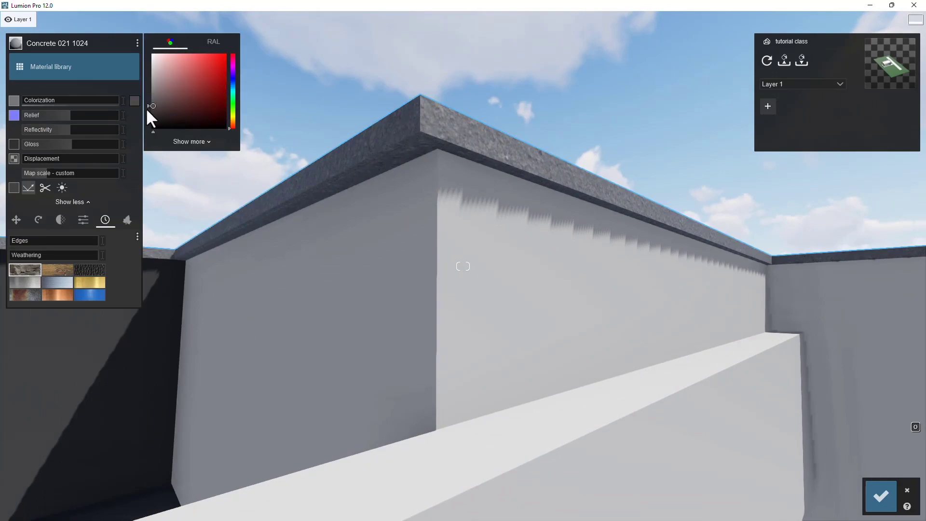
drag(34, 102, 81, 96)
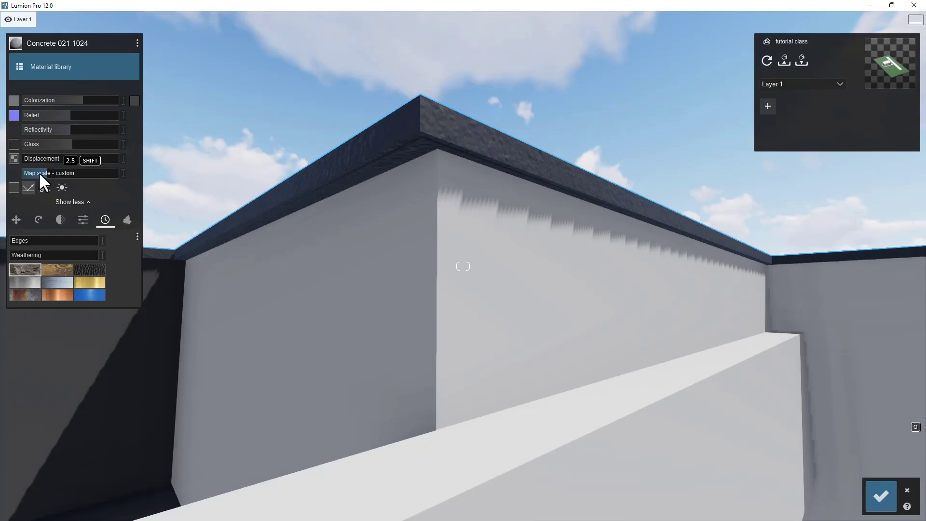
- Adjust the coping material's map scale and lower its reflectivity
key(w)
key(q)
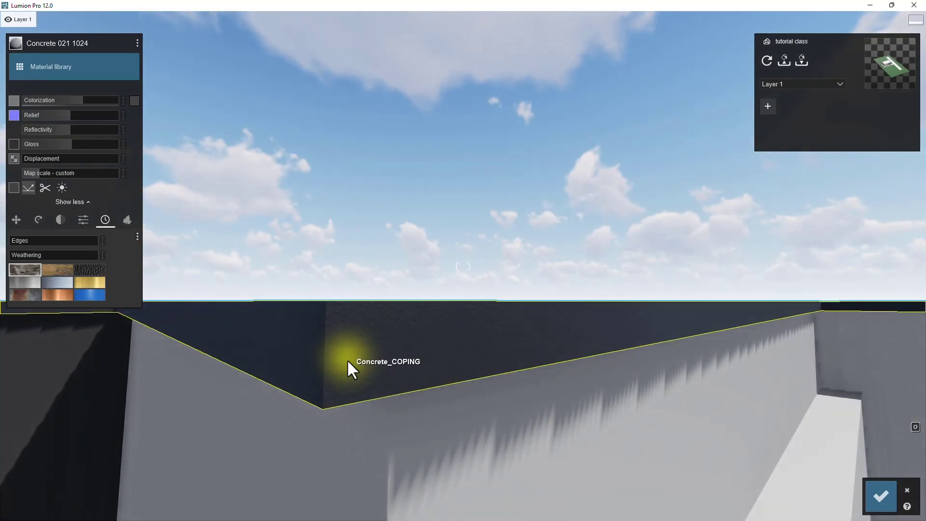
key(w)
key(s)
right_drag(419, 330, 407, 324)
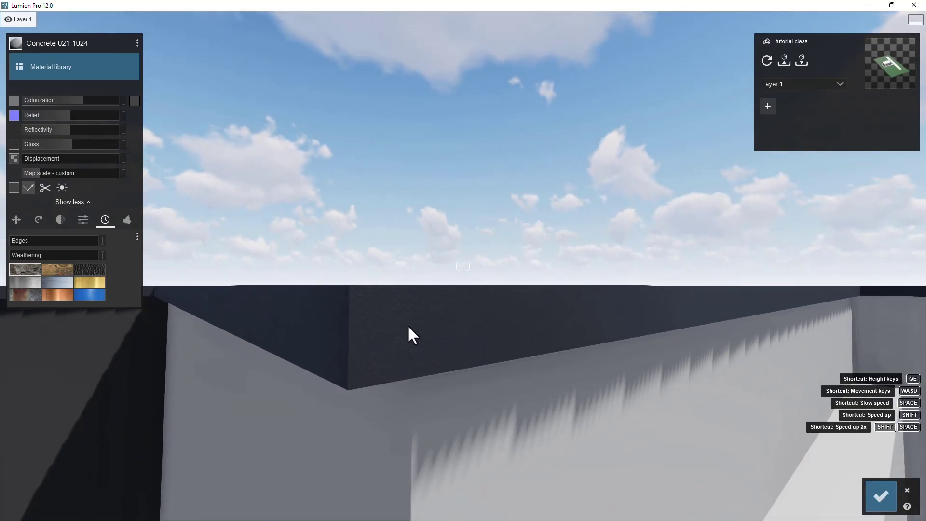
key(e)
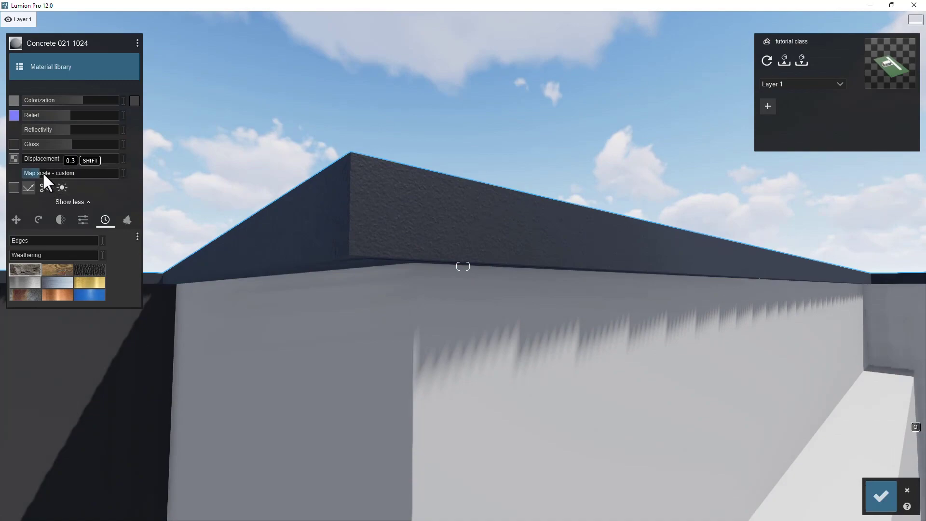
drag(42, 171, 44, 172)
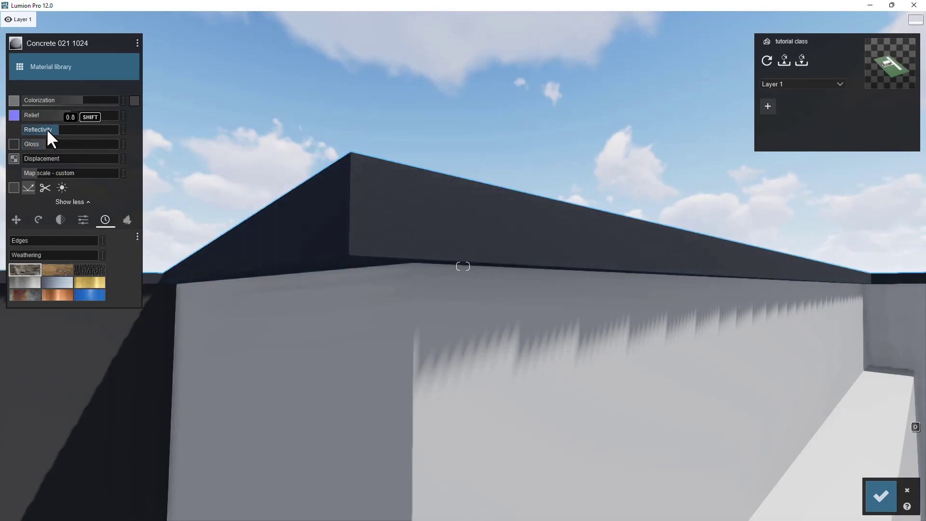
drag(47, 129, 36, 130)
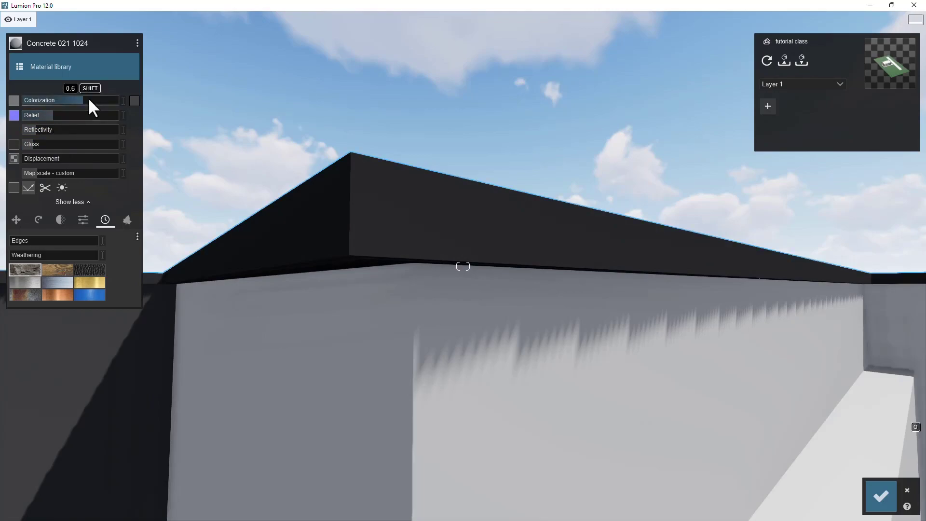
- Open the coping's colorization color picker, then confirm the material edits
scroll(464, 278, up, 3)
key(s)
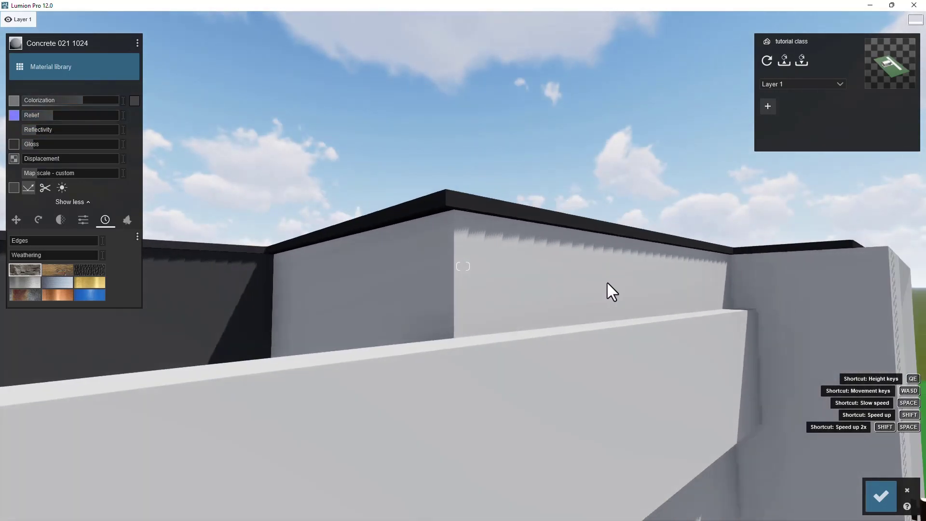
key(e)
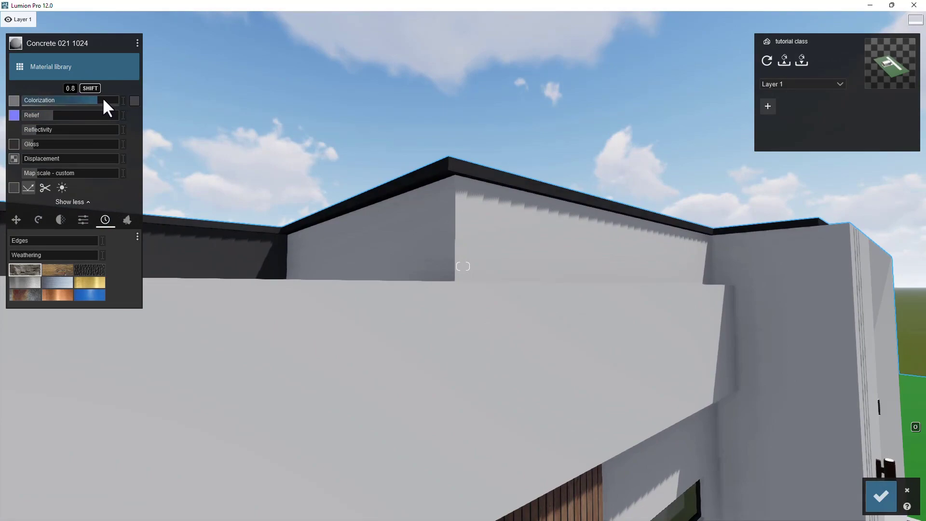
click(135, 100)
key(s)
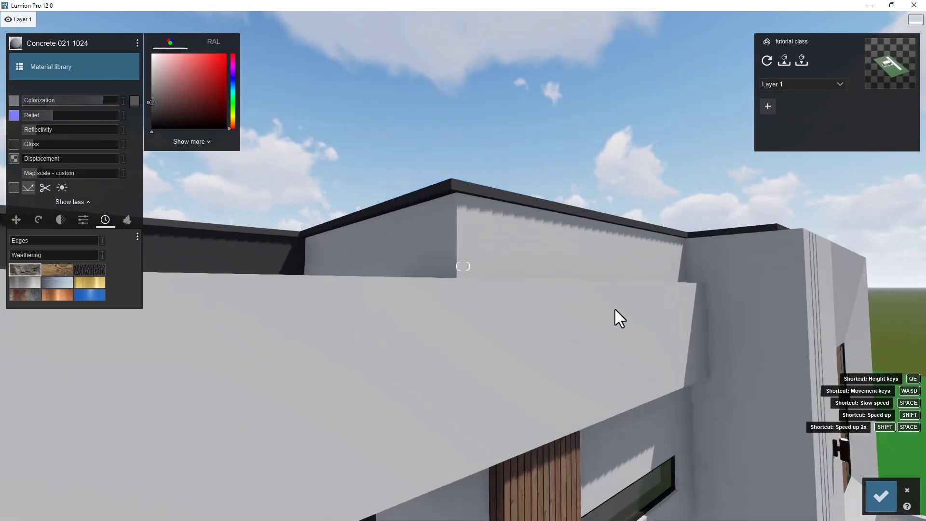
key(e)
right_drag(661, 447, 405, 386)
key(s)
key(d)
key(e)
key(s)
key(a)
right_drag(719, 256, 583, 344)
key(d)
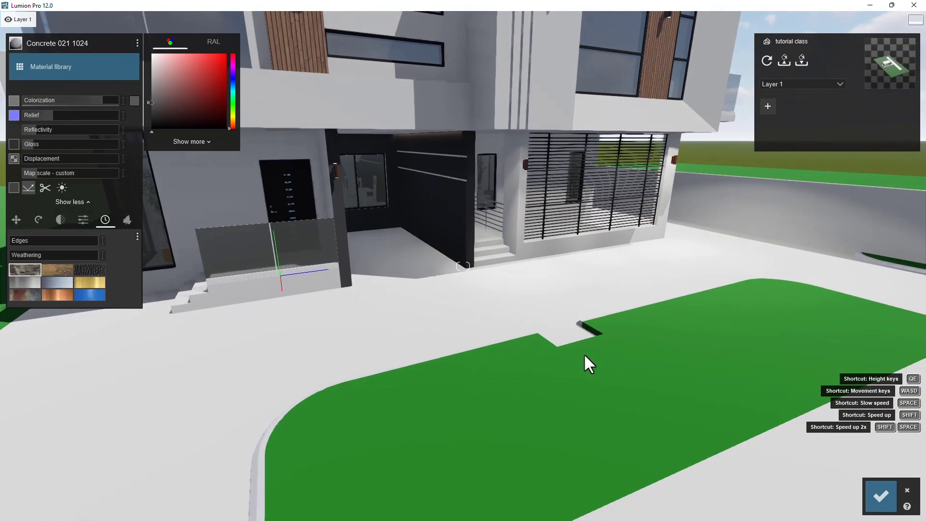
click(881, 500)
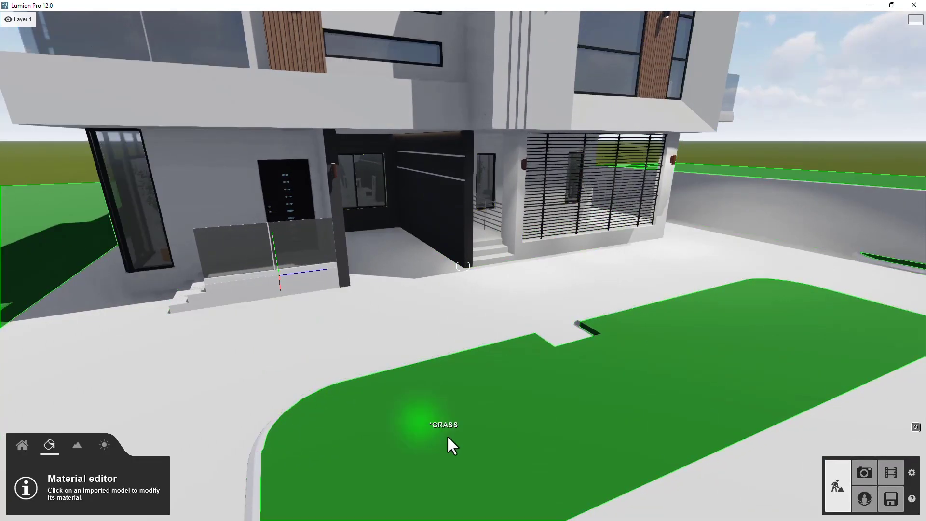
- Apply the Wild Grass 02 material from the Various grass library to the lawn and open its settings
click(465, 371)
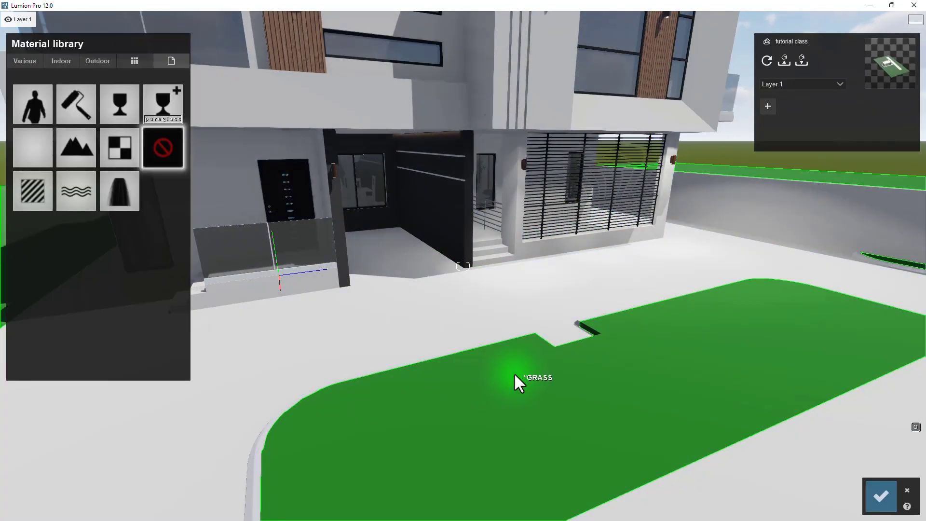
click(28, 61)
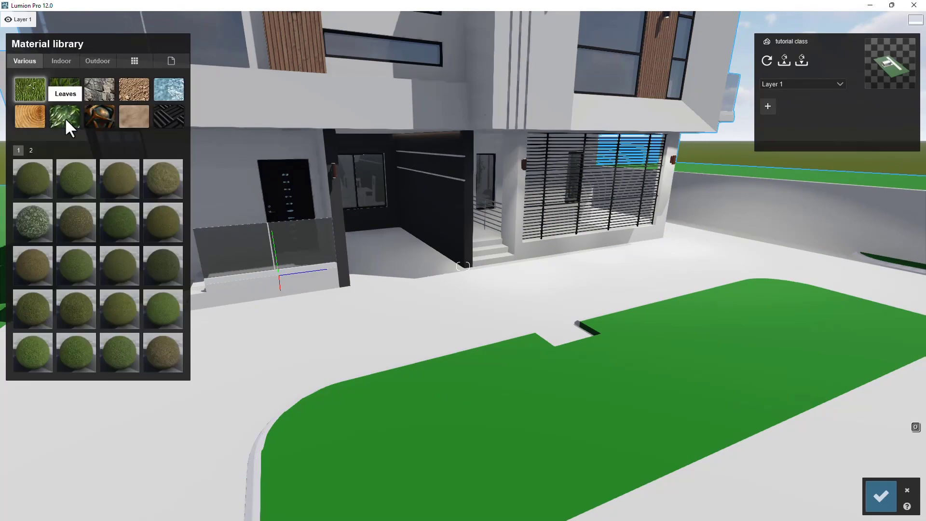
click(64, 90)
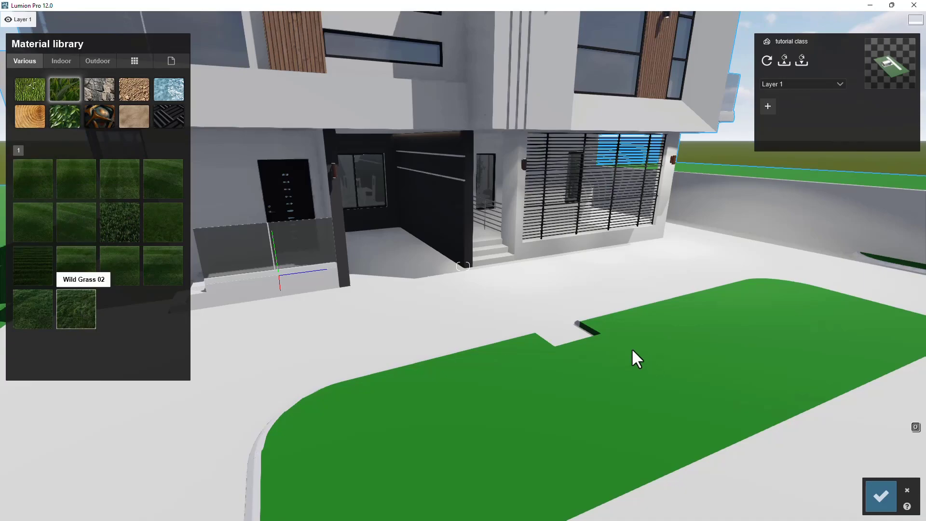
click(91, 319)
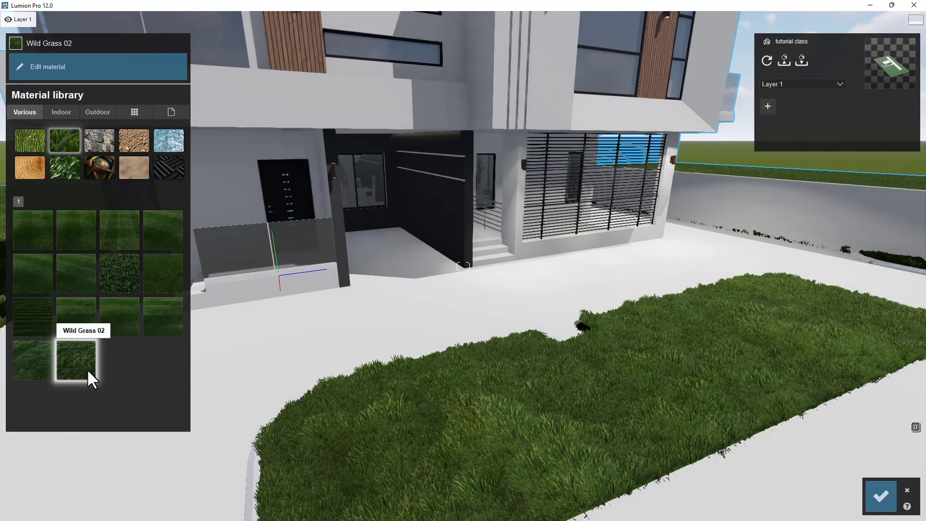
mouse_move(428, 387)
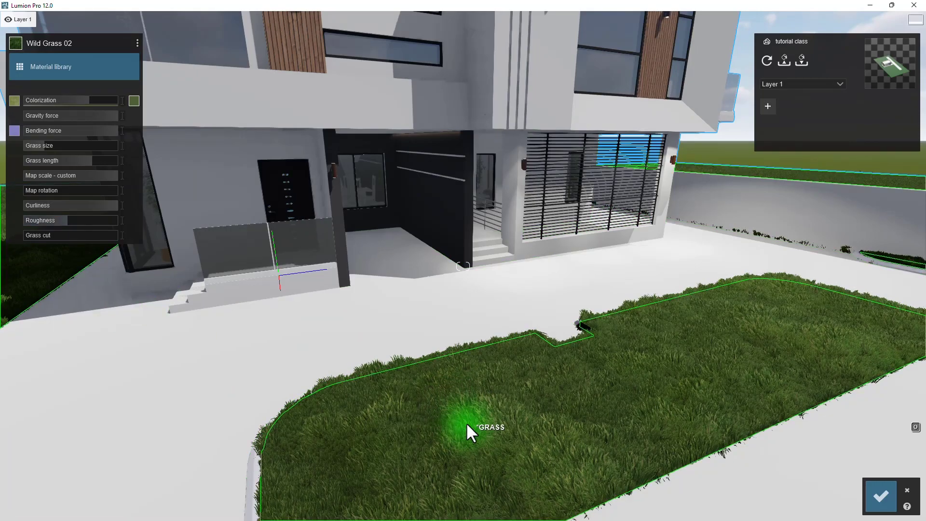
mouse_move(91, 71)
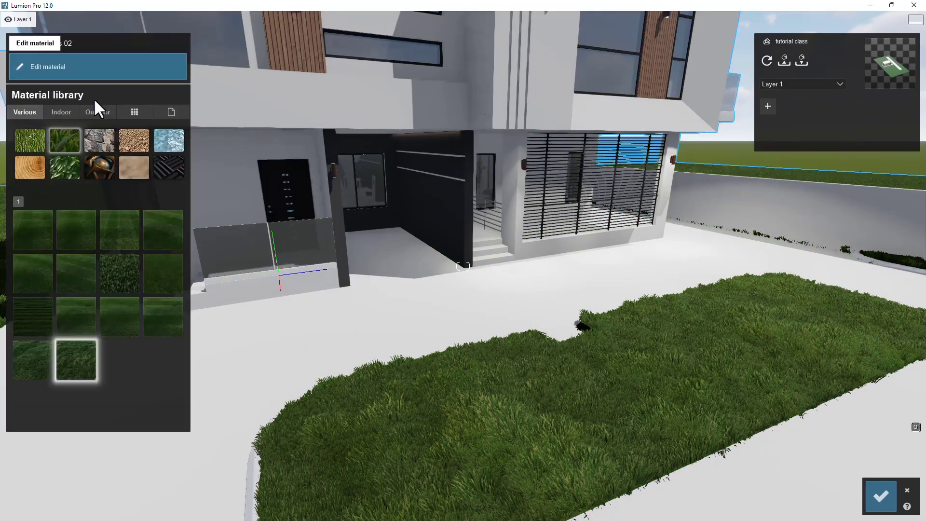
click(86, 349)
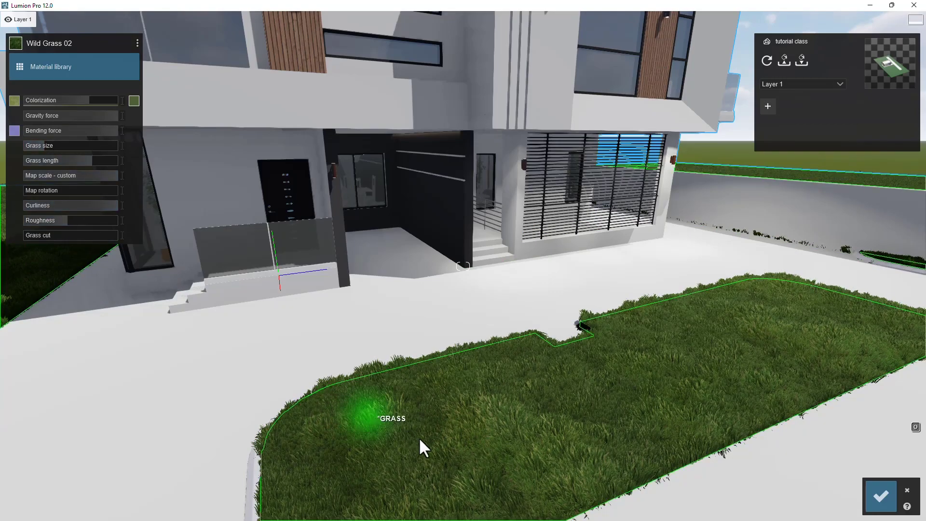
- Tune the Wild Grass 02 settings, lowering its gravity force, grass size and map scale
click(134, 101)
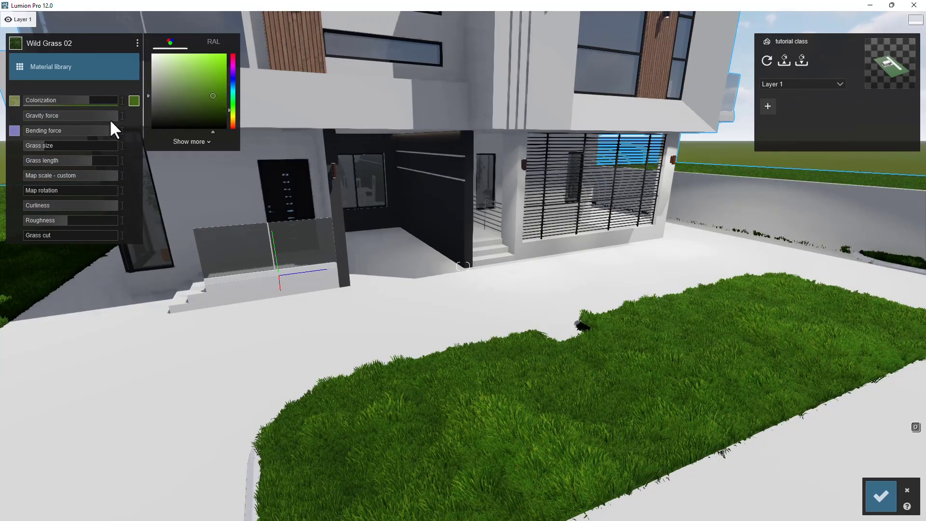
drag(91, 120, 70, 118)
right_drag(384, 277, 445, 410)
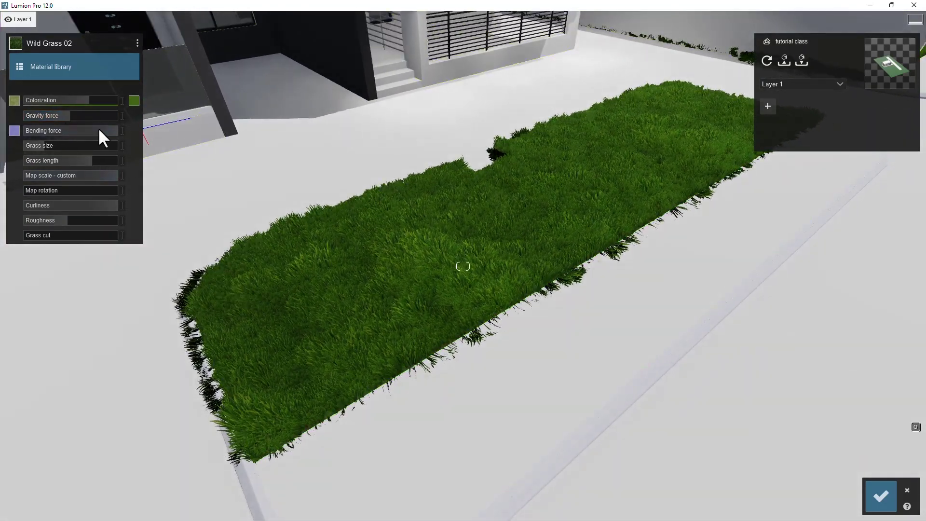
drag(50, 117, 28, 148)
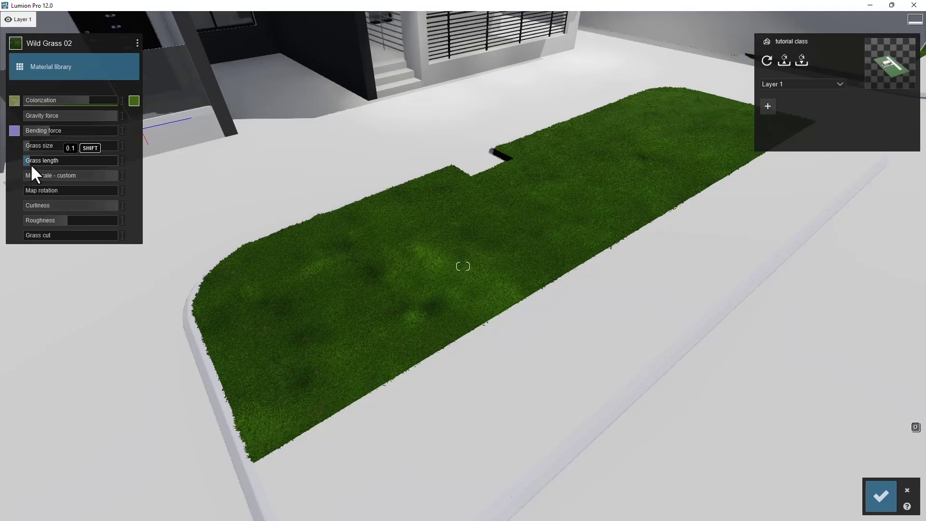
mouse_move(107, 179)
mouse_down()
mouse_move(90, 179)
mouse_move(98, 179)
mouse_up()
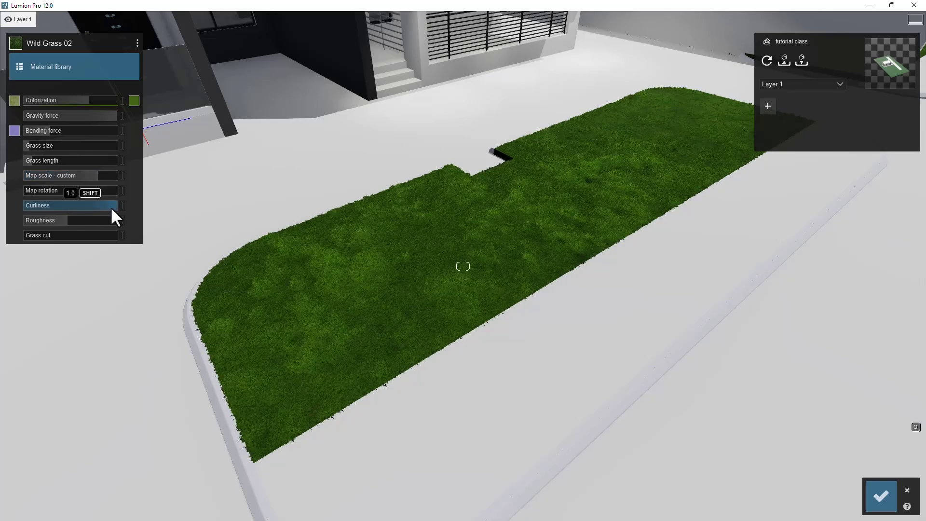
key(w)
right_drag(349, 300, 295, 403)
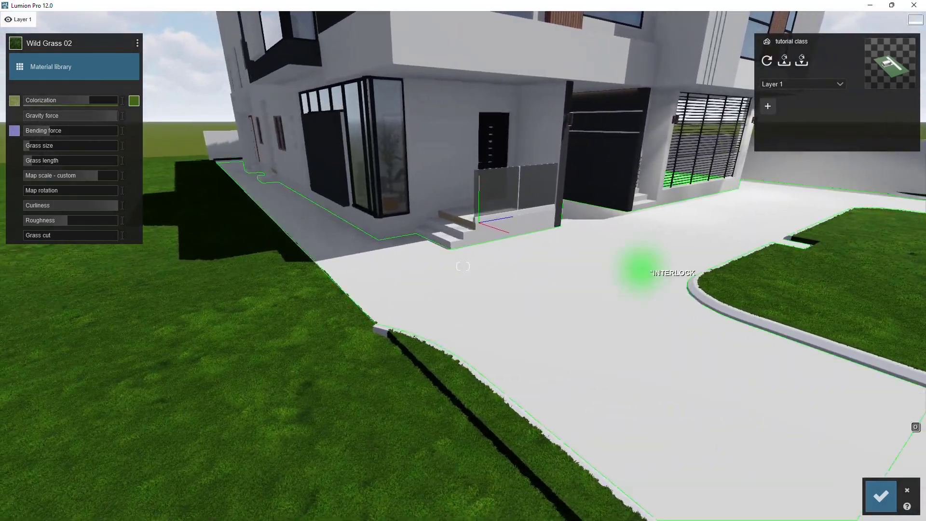
- Leave the material editor, keeping the grass changes
key(d)
key(d)
right_drag(638, 310, 675, 294)
key(d)
right_drag(792, 357, 239, 327)
key(d)
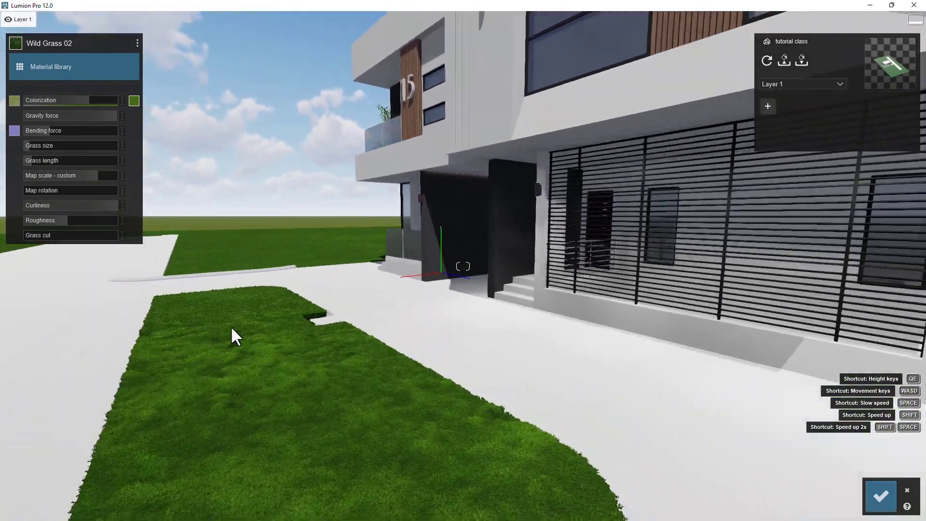
right_drag(771, 213, 463, 271)
key(w)
key(q)
key(a)
key(q)
key(w)
key(d)
key(w)
right_drag(494, 166, 514, 277)
key(s)
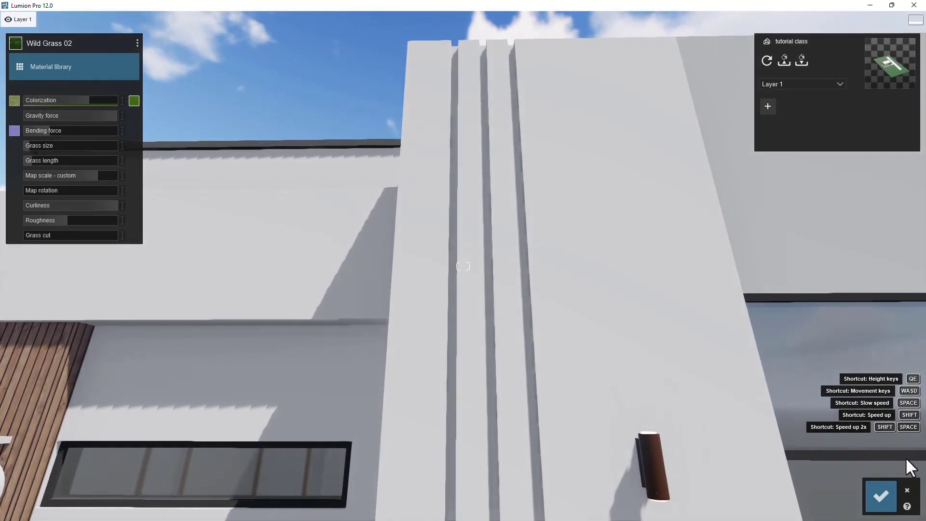
click(884, 496)
- Place a new line light on the tall pillar near its vertical grooves
click(21, 447)
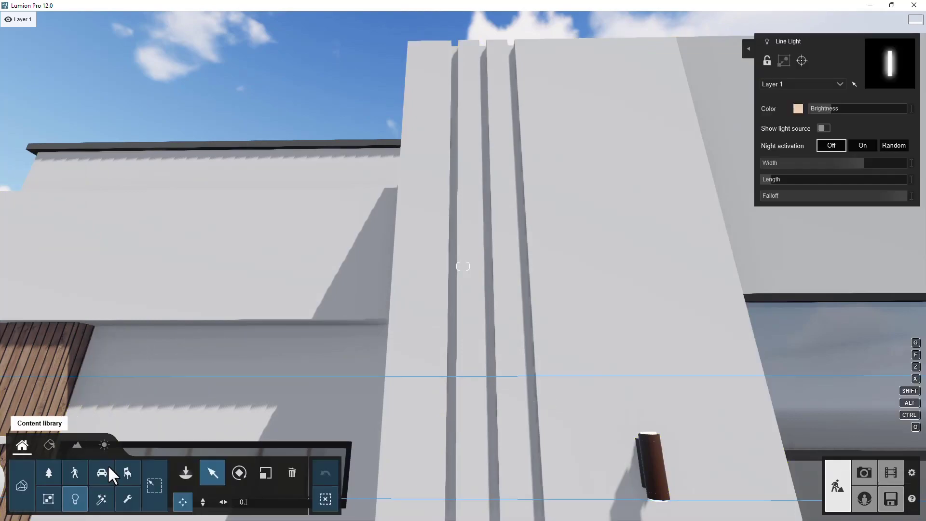
click(76, 500)
click(78, 501)
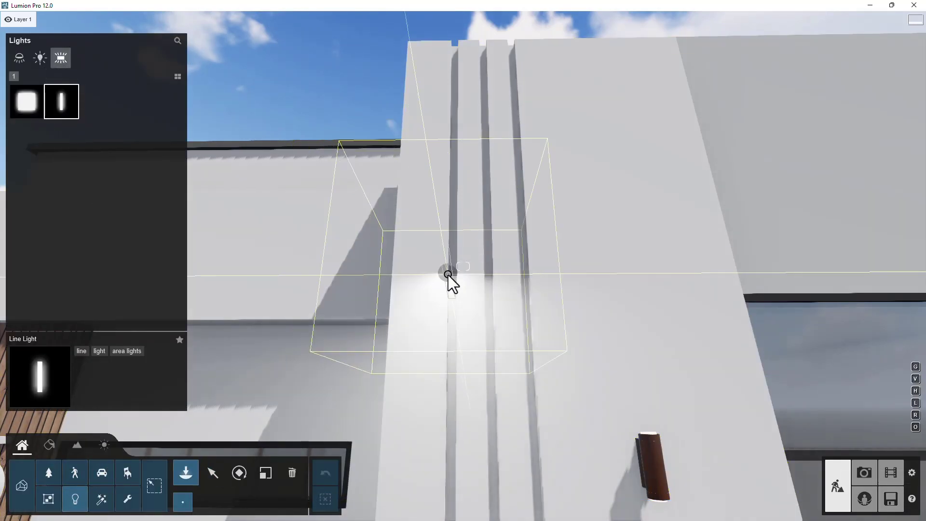
click(455, 275)
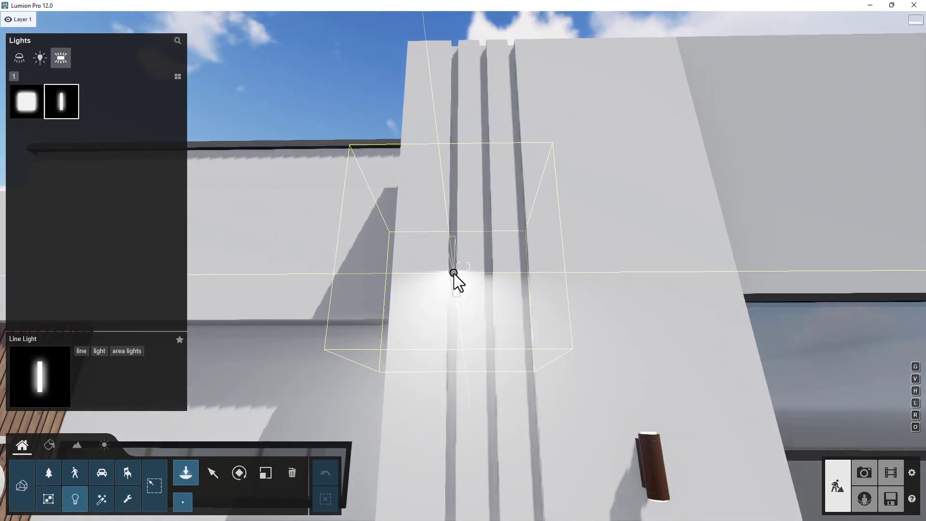
- Move the line light onto the pillar's groove
click(211, 472)
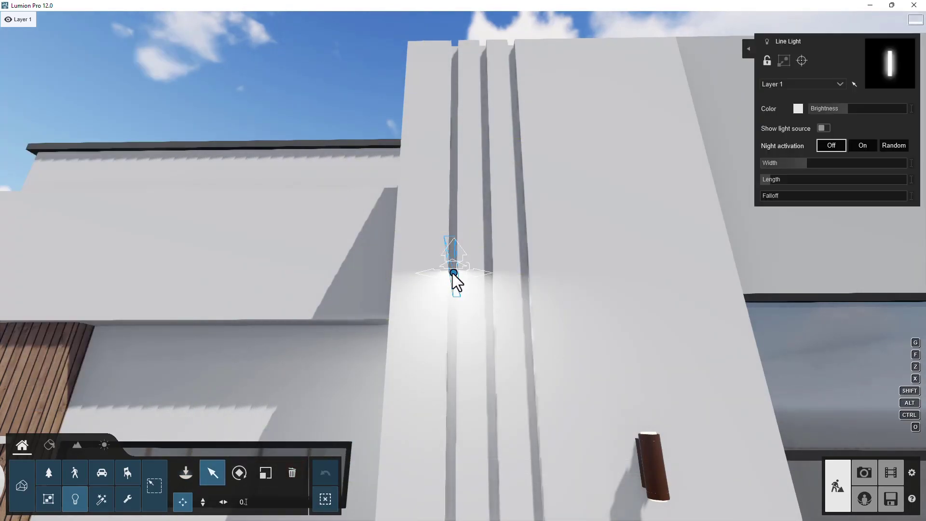
key(d)
right_drag(537, 307, 352, 267)
key(q)
key(a)
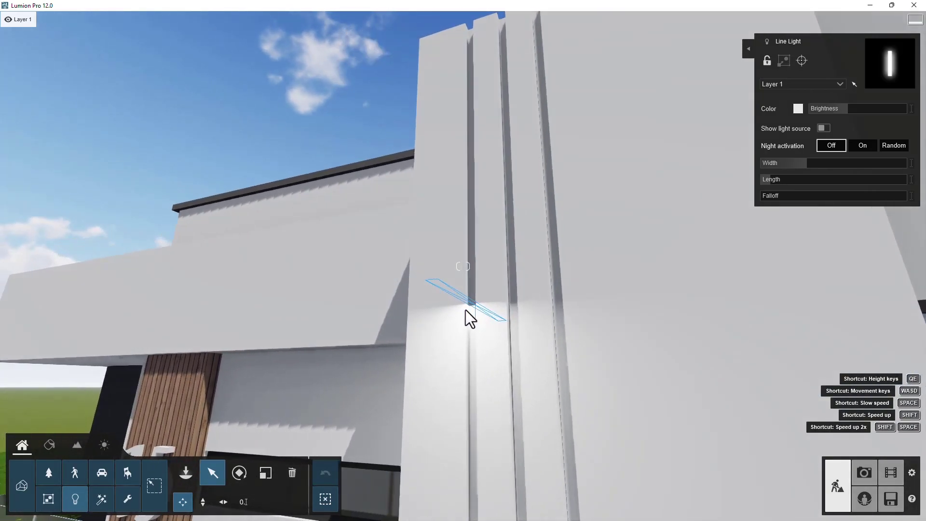
right_drag(507, 303, 487, 305)
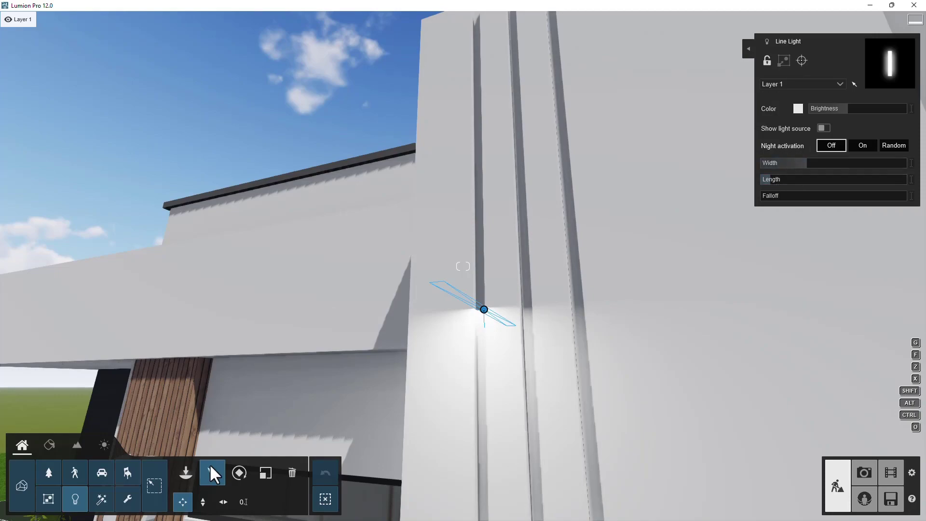
- Rotate the line light to a pitch of 90° so it stands vertically
click(240, 473)
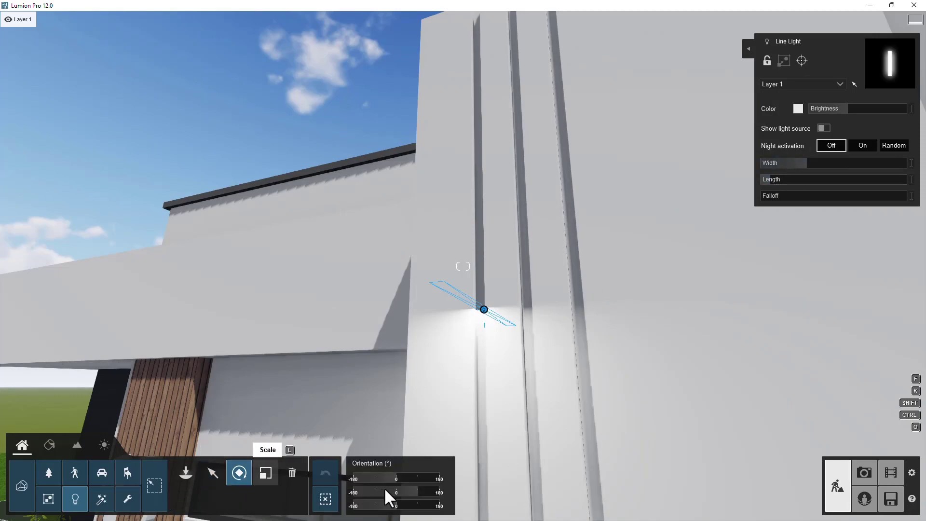
mouse_move(400, 479)
mouse_down()
mouse_move(419, 480)
mouse_move(408, 489)
mouse_up()
click(410, 492)
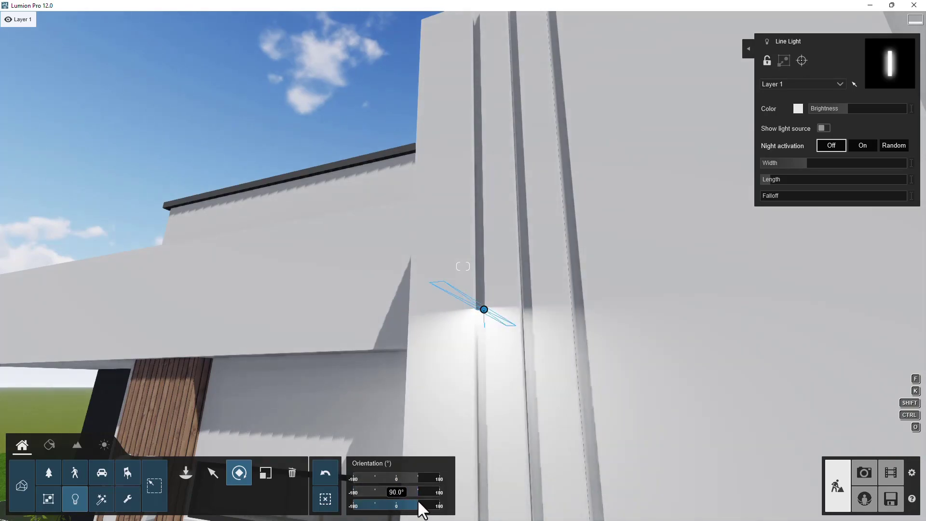
drag(413, 476, 417, 476)
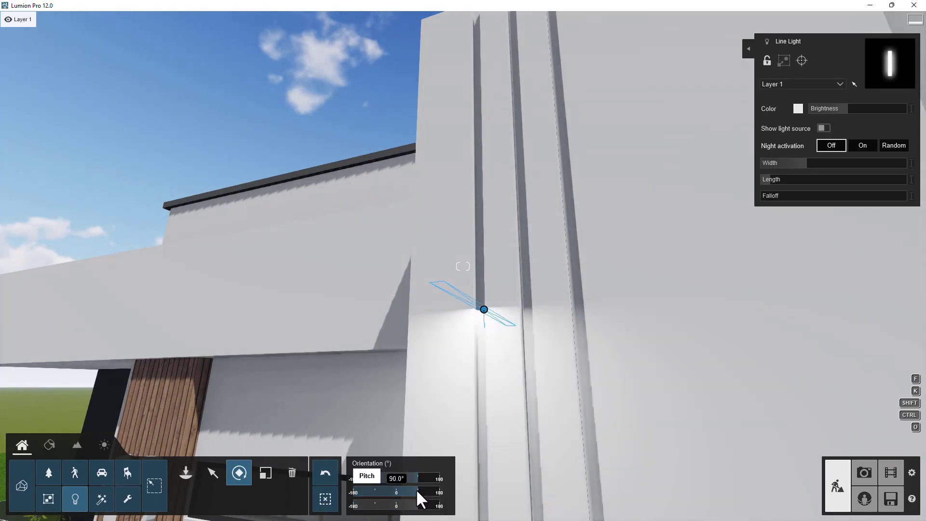
click(399, 492)
- Adjust the line light's length and nudge it into the groove
right_drag(462, 356, 219, 477)
click(218, 476)
drag(608, 243, 605, 237)
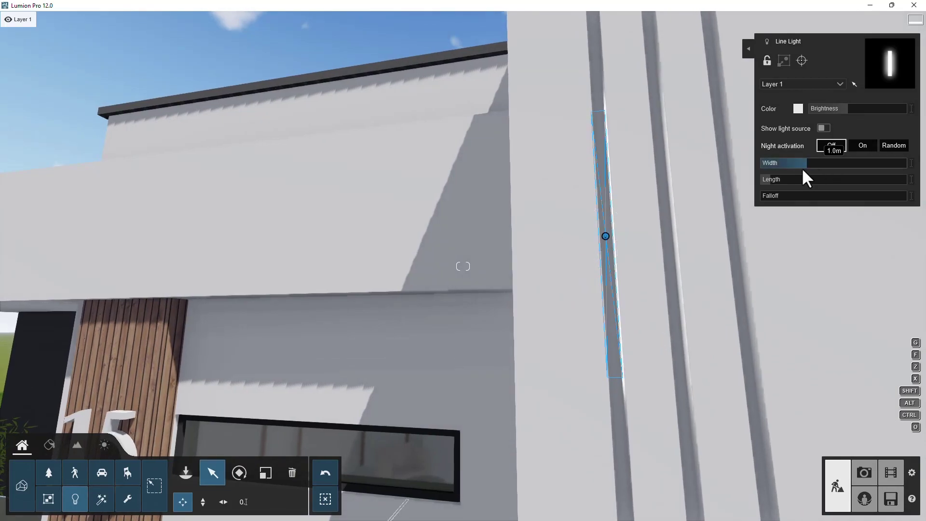
drag(768, 179, 766, 181)
mouse_move(604, 233)
drag(605, 228, 606, 229)
key(d)
right_drag(606, 227, 470, 383)
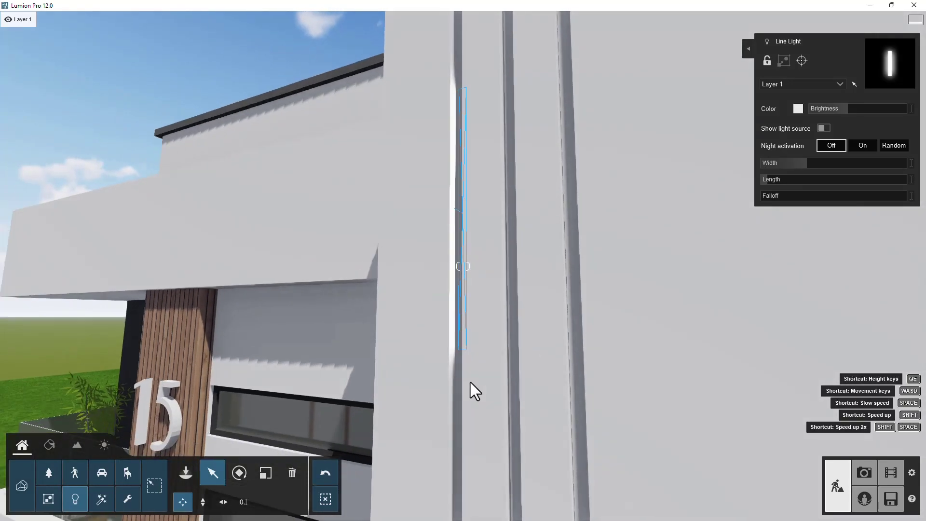
- Increase the line light's width to about 4.4 m so it runs up the pillar's groove
key(s)
drag(814, 161, 823, 163)
key(s)
right_drag(537, 259, 574, 222)
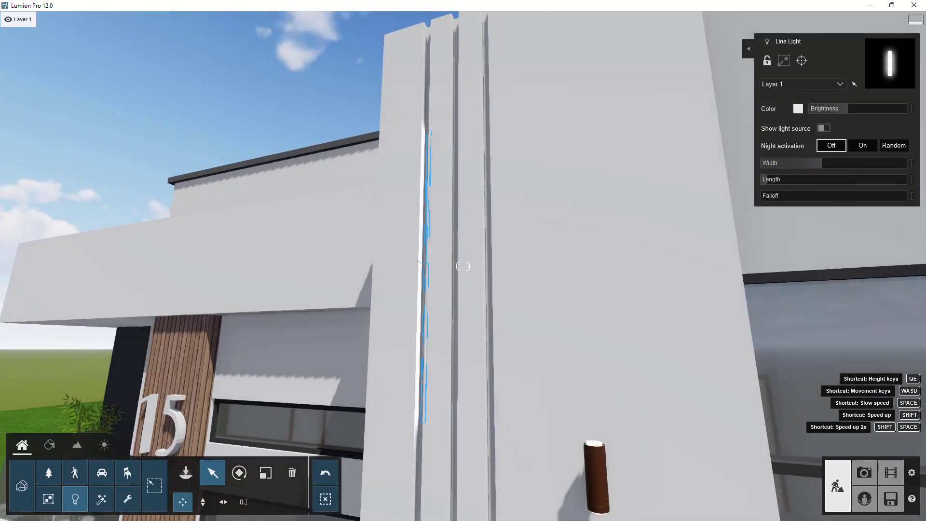
drag(826, 162, 855, 163)
key(s)
right_drag(497, 229, 497, 316)
right_drag(318, 145, 322, 164)
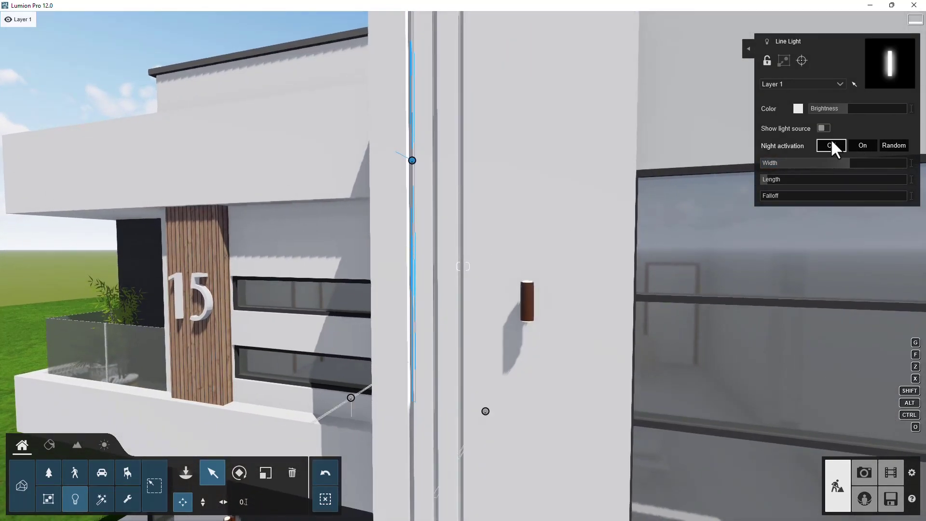
click(858, 162)
key(a)
right_drag(418, 147, 446, 77)
key(s)
click(861, 163)
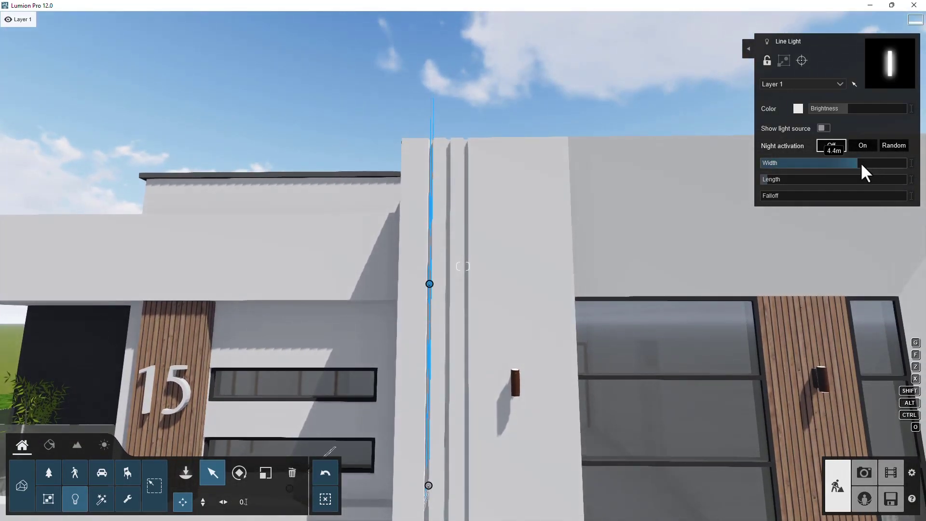
- Extend the line light's width further to about 5.3 m to span the full height of the groove
right_drag(521, 249, 528, 282)
key(w)
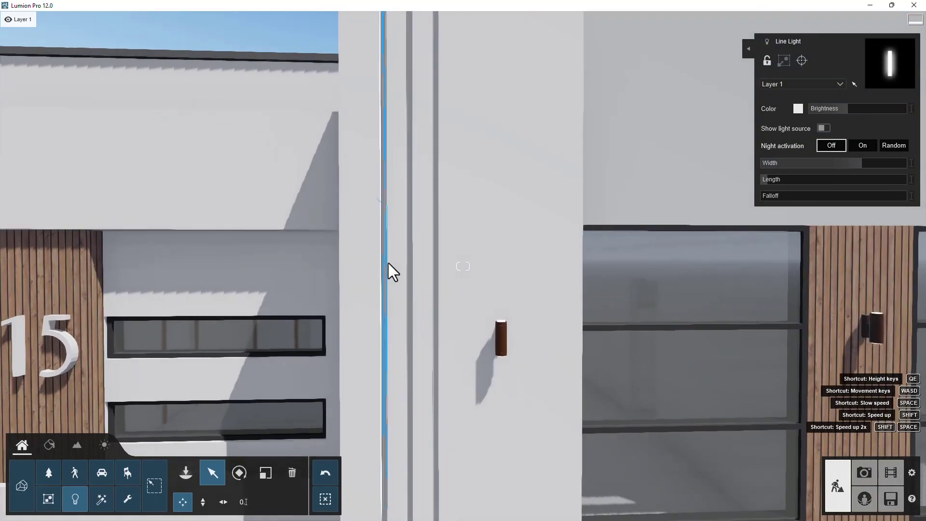
drag(381, 202, 381, 266)
key(s)
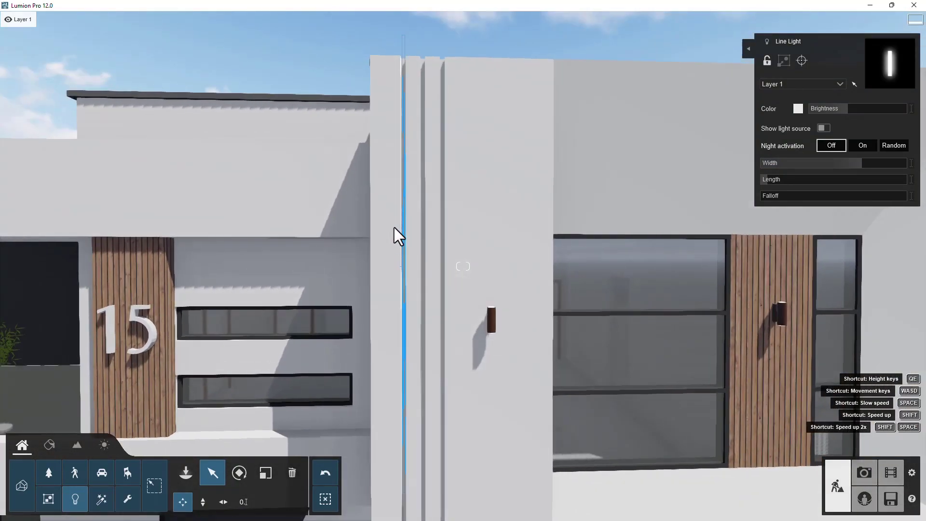
key(w)
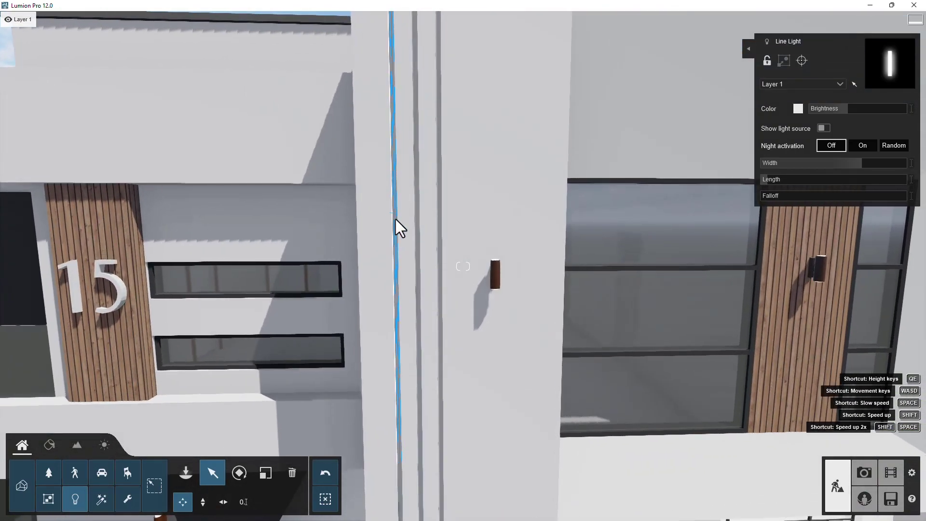
mouse_move(392, 215)
drag(393, 222, 415, 259)
key(s)
mouse_move(415, 253)
mouse_move(865, 168)
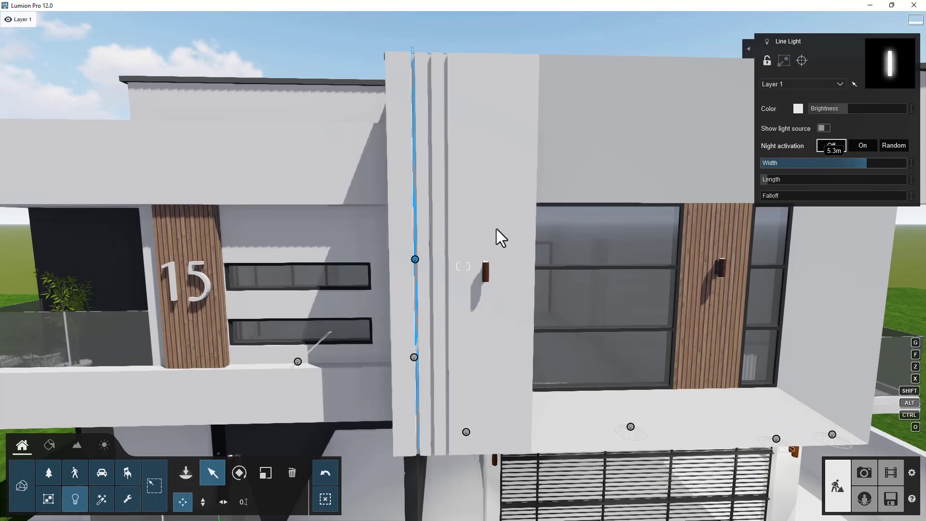
drag(416, 262, 416, 263)
key(w)
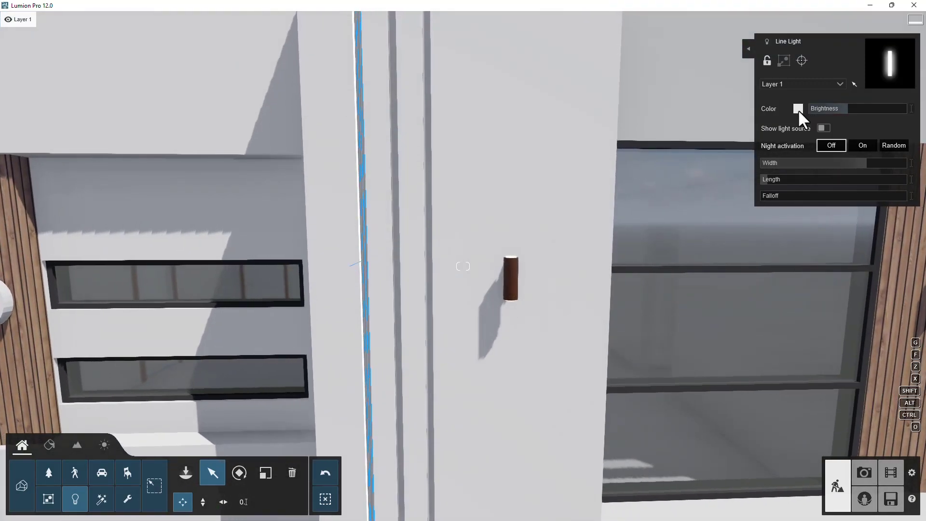
- Set the line light's colour to a warm pale orange
click(798, 108)
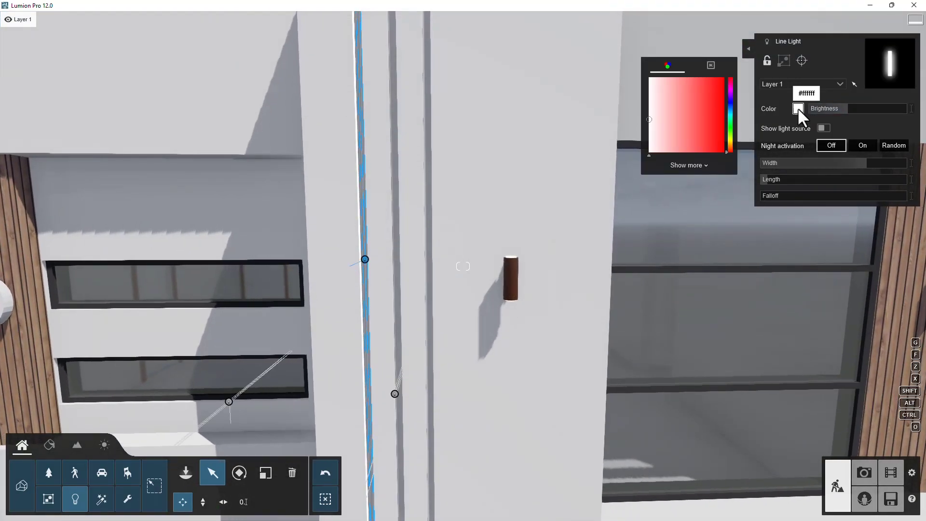
click(731, 145)
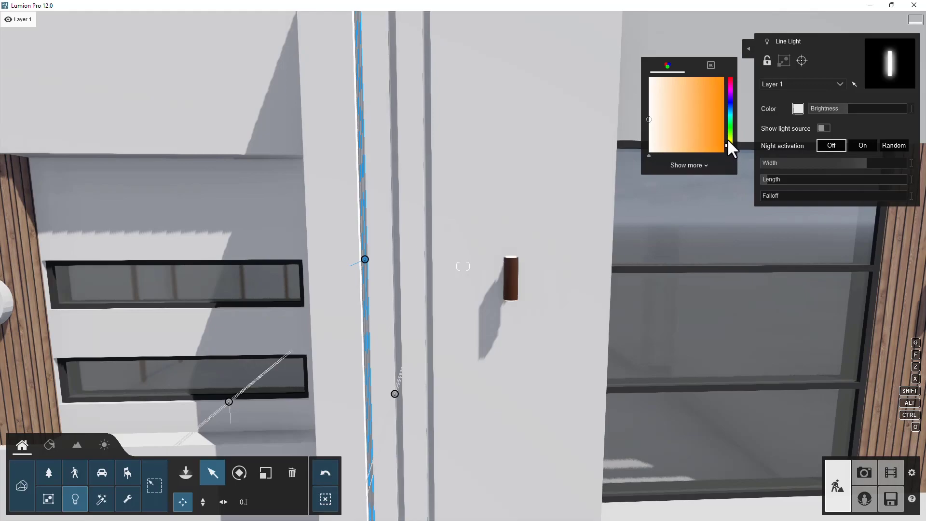
click(686, 83)
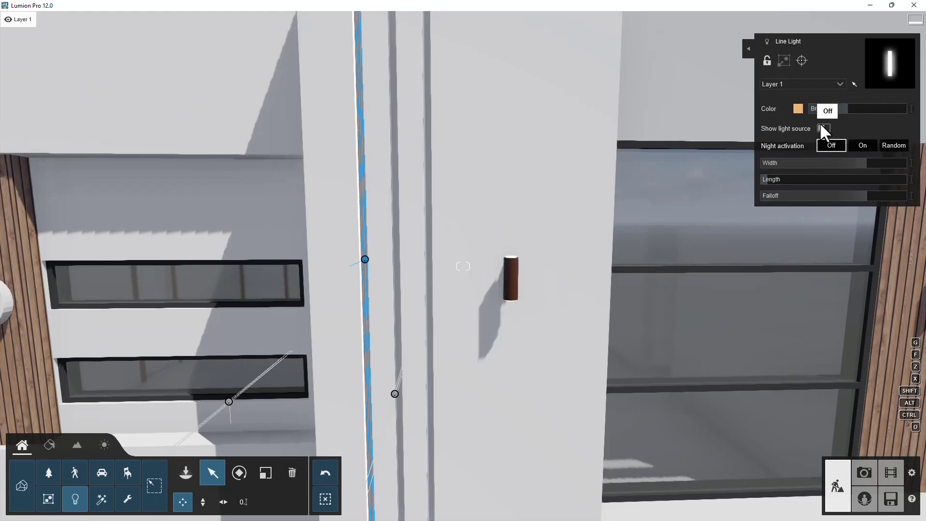
- Adjust the line light's brightness
mouse_move(365, 260)
drag(366, 260, 430, 258)
key(s)
right_drag(438, 381, 513, 247)
right_drag(559, 378, 525, 381)
key(w)
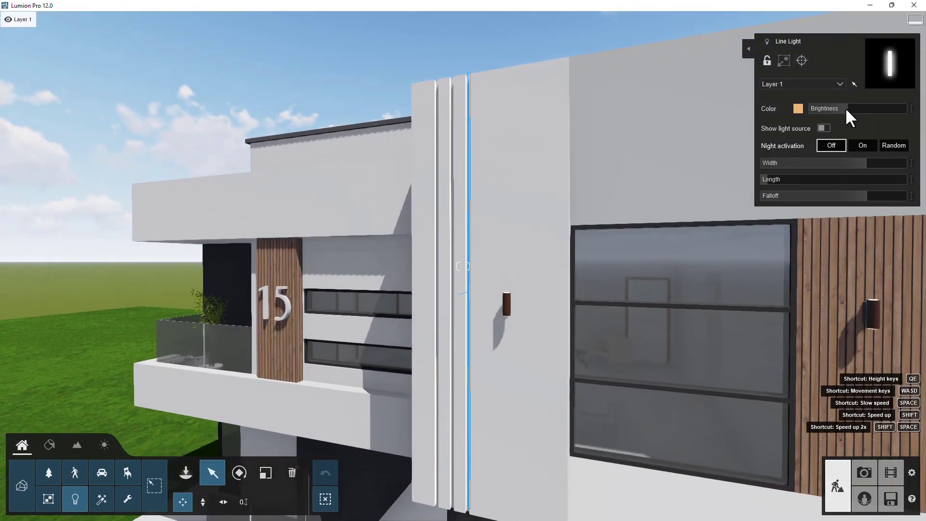
mouse_move(850, 109)
drag(866, 108, 831, 109)
- Orbit around the house to review the line light on the pillar from several angles
right_drag(462, 275, 531, 256)
key(s)
key(a)
right_drag(174, 250, 608, 493)
key(w)
key(d)
key(a)
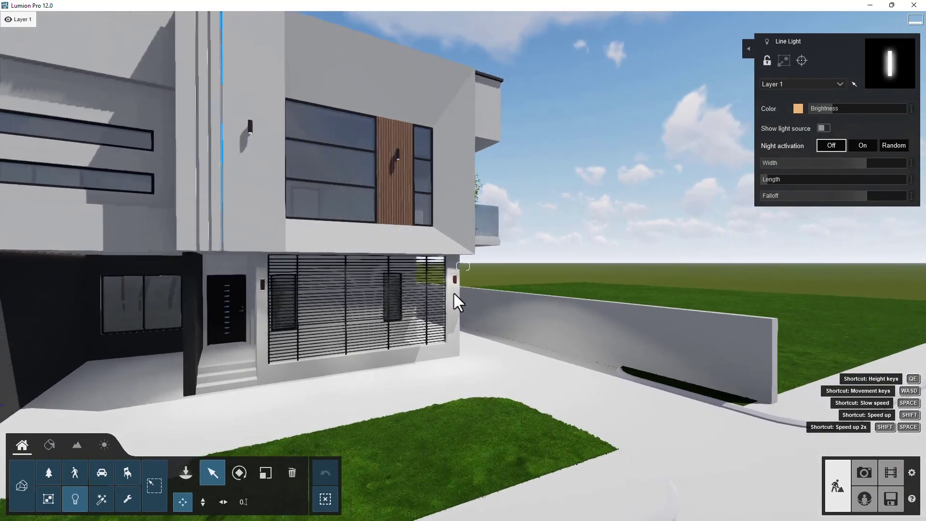
key(s)
key(q)
key(w)
key(d)
key(d)
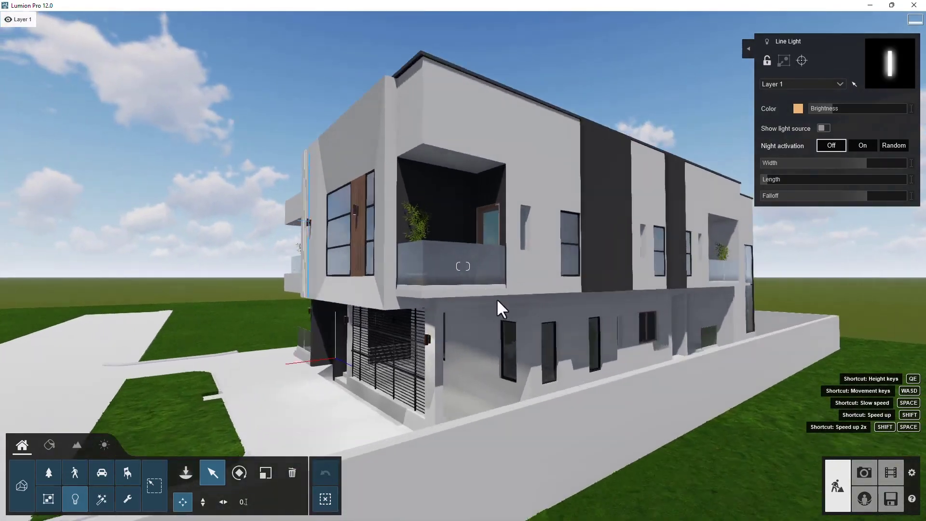
key(a)
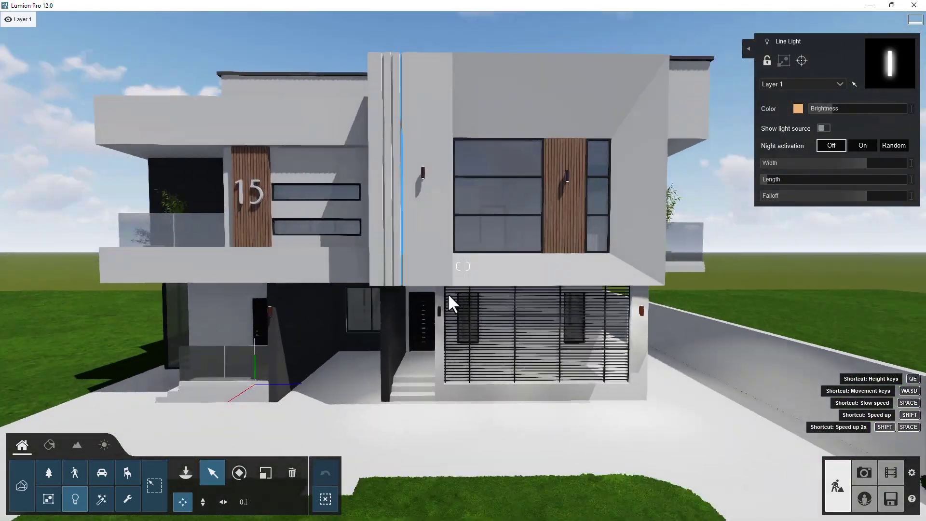
key(a)
right_drag(448, 294, 305, 296)
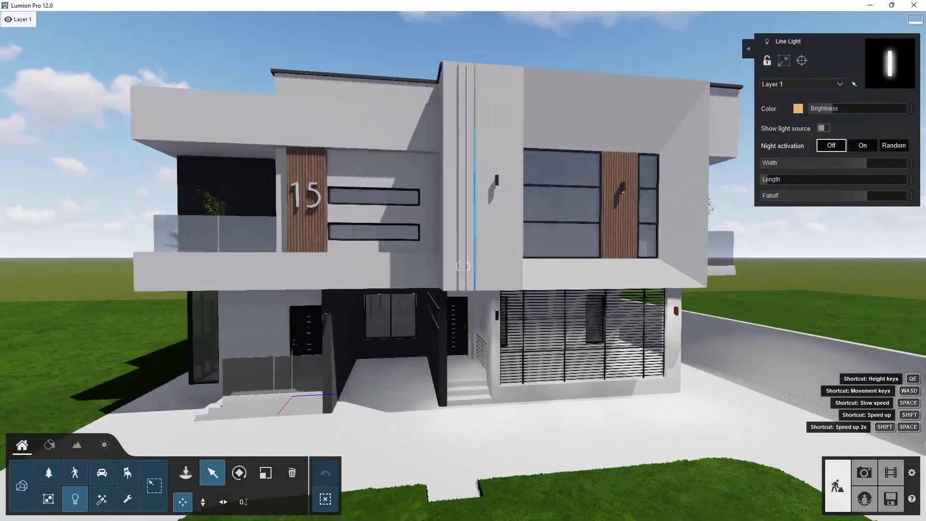
key(s)
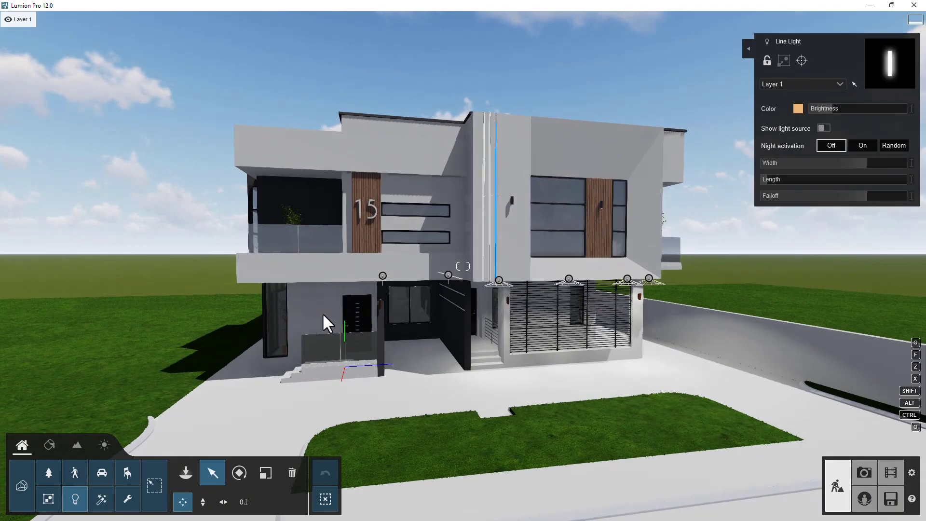
key(w)
key(a)
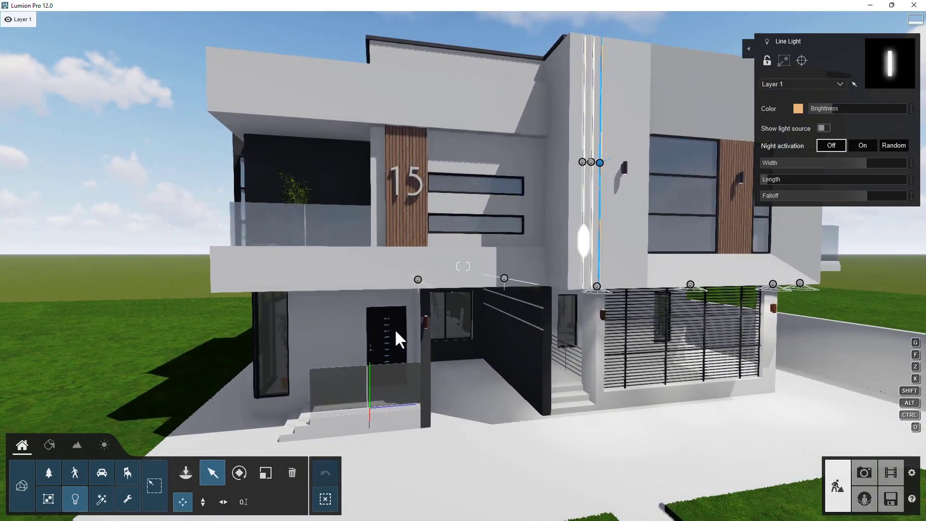
mouse_move(479, 28)
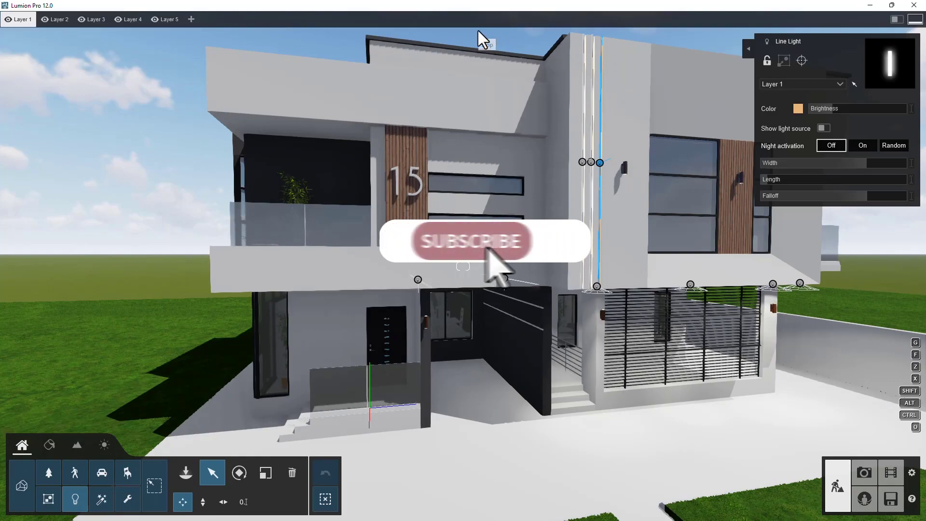